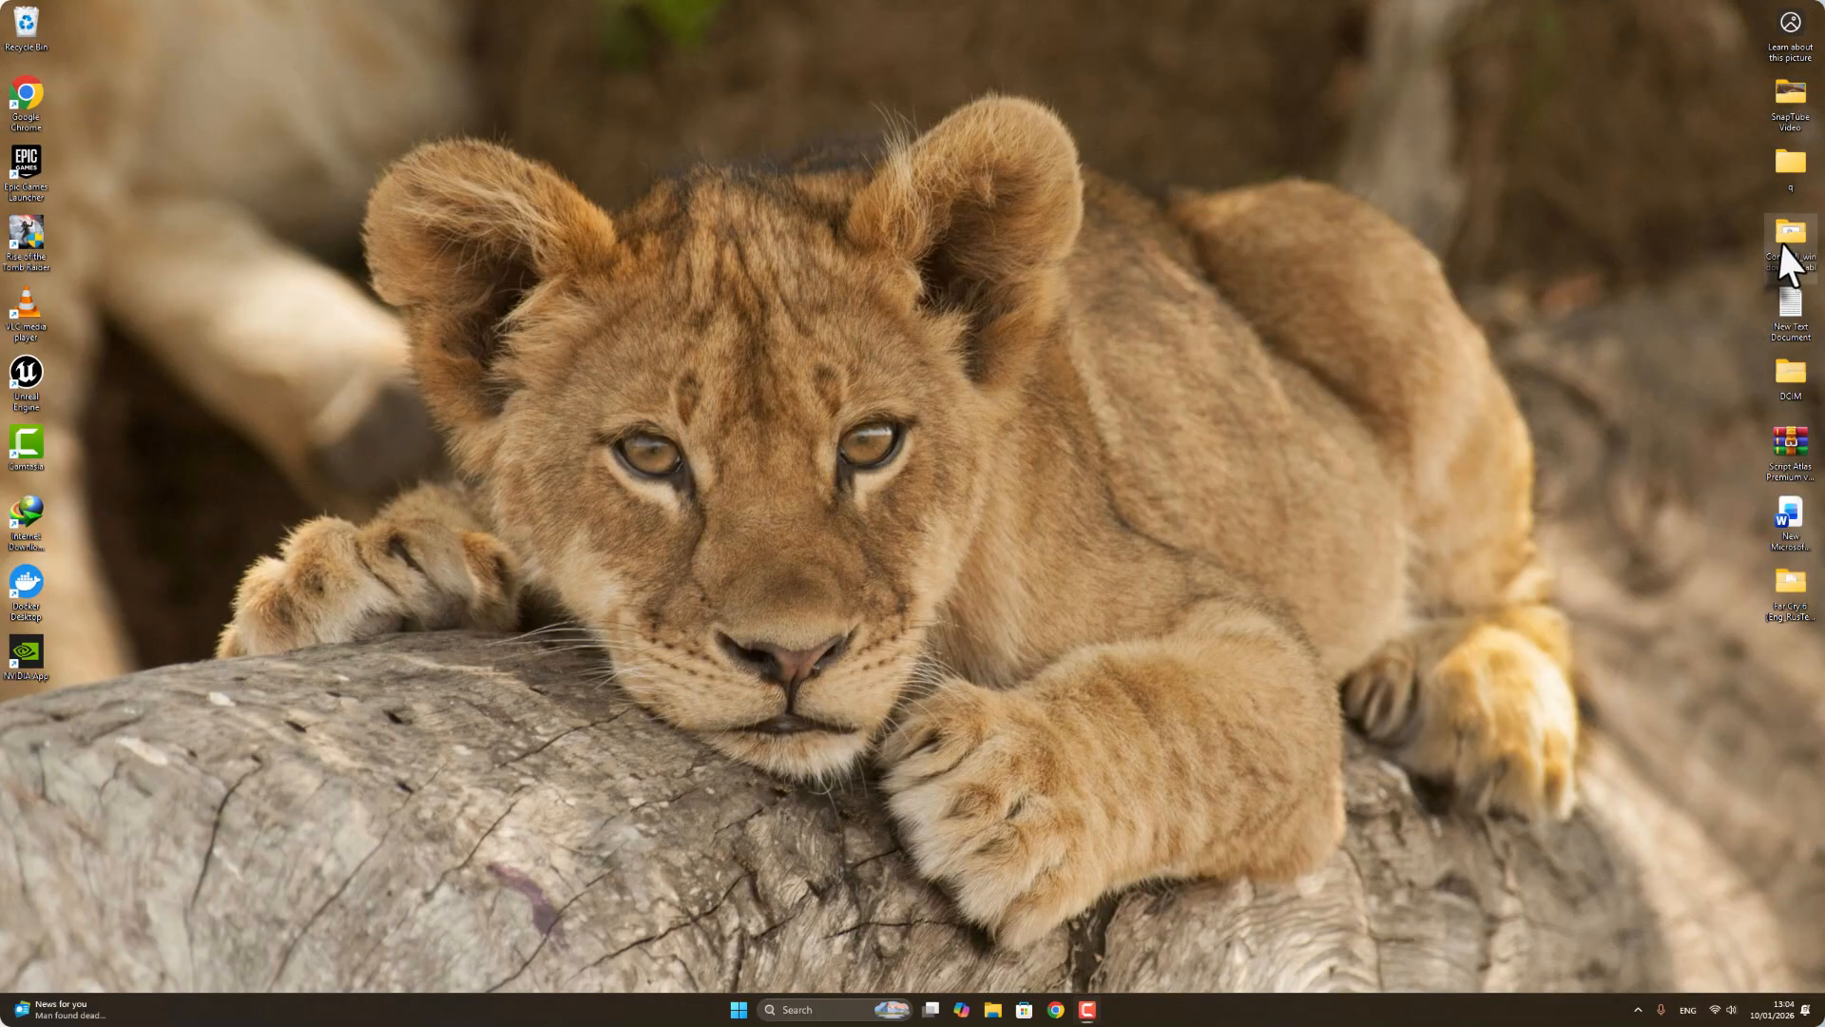
Launch ComfyUI with run_nvidia_gpu_fast_fp16_accumulation from the ComfyUI_windows_portable folder and load the Image to Video (New) template.
{"action": "double_click", "coordinate": [1788, 261]}
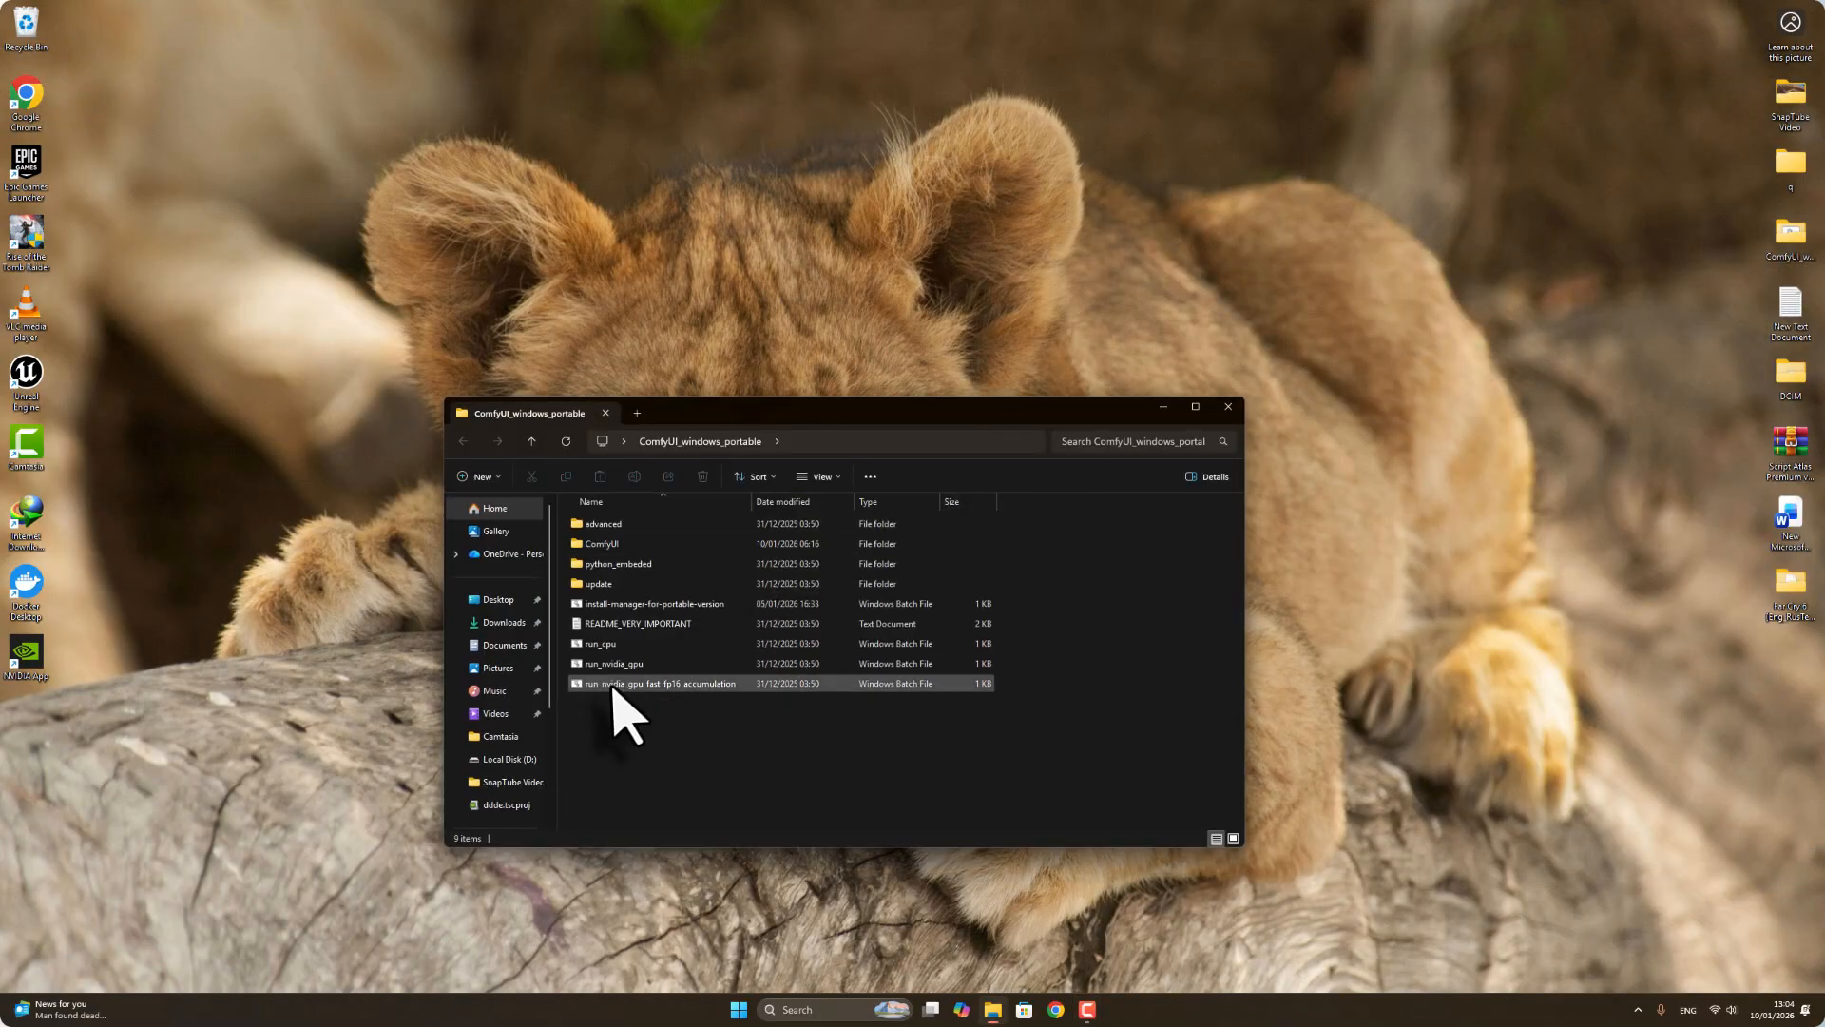
{"action": "double_click", "coordinate": [613, 684]}
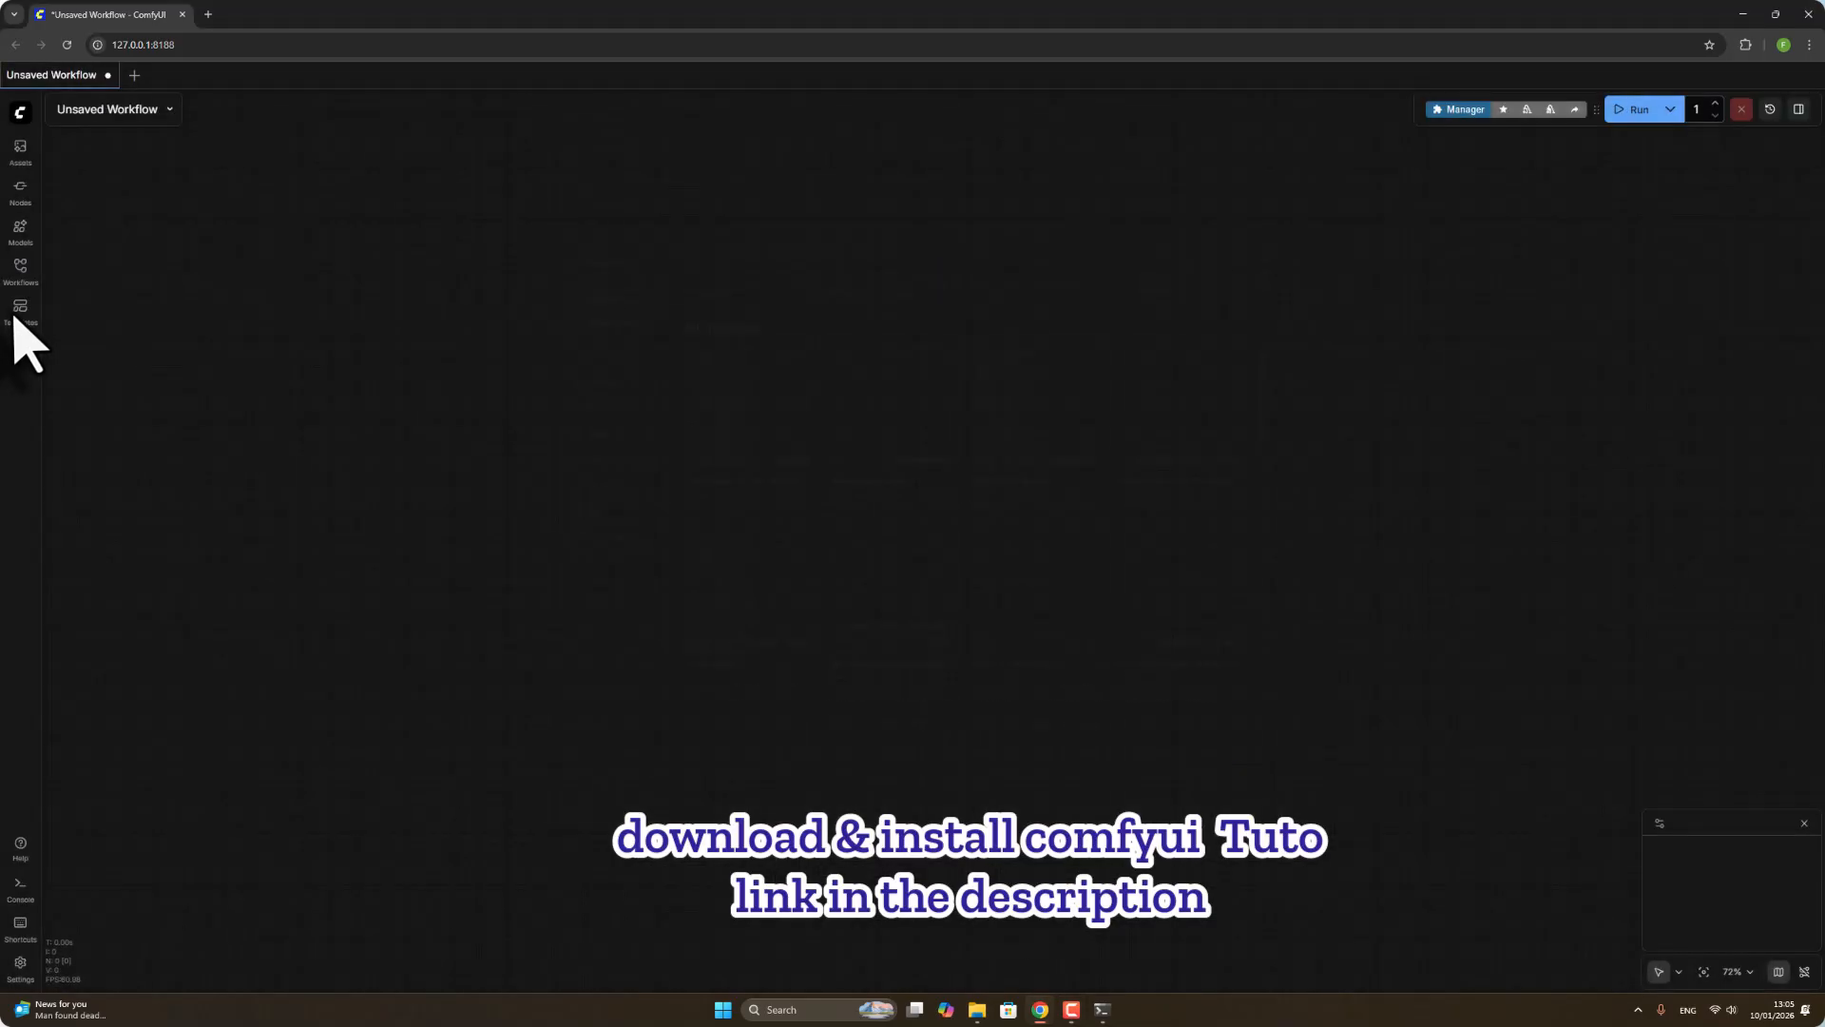
{"action": "left_click", "coordinate": [20, 309]}
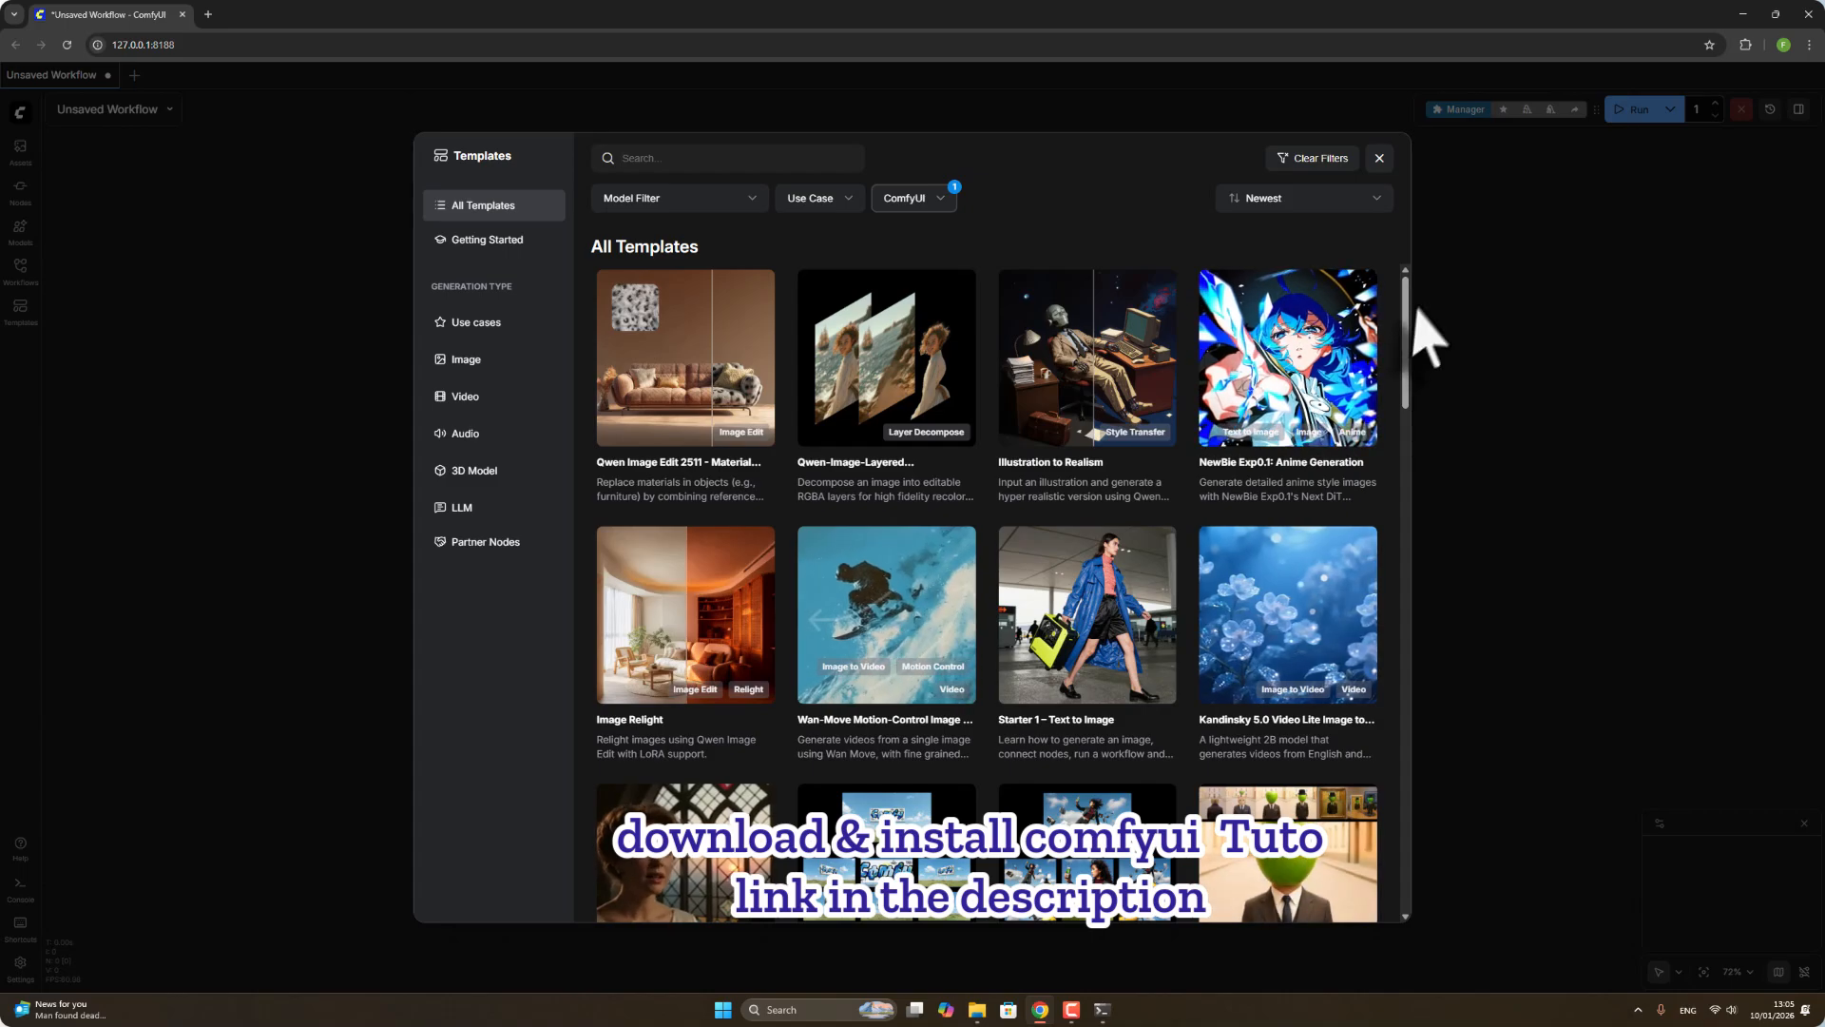
{"action": "left_click_drag", "start_coordinate": [1406, 306], "coordinate": [1428, 561]}
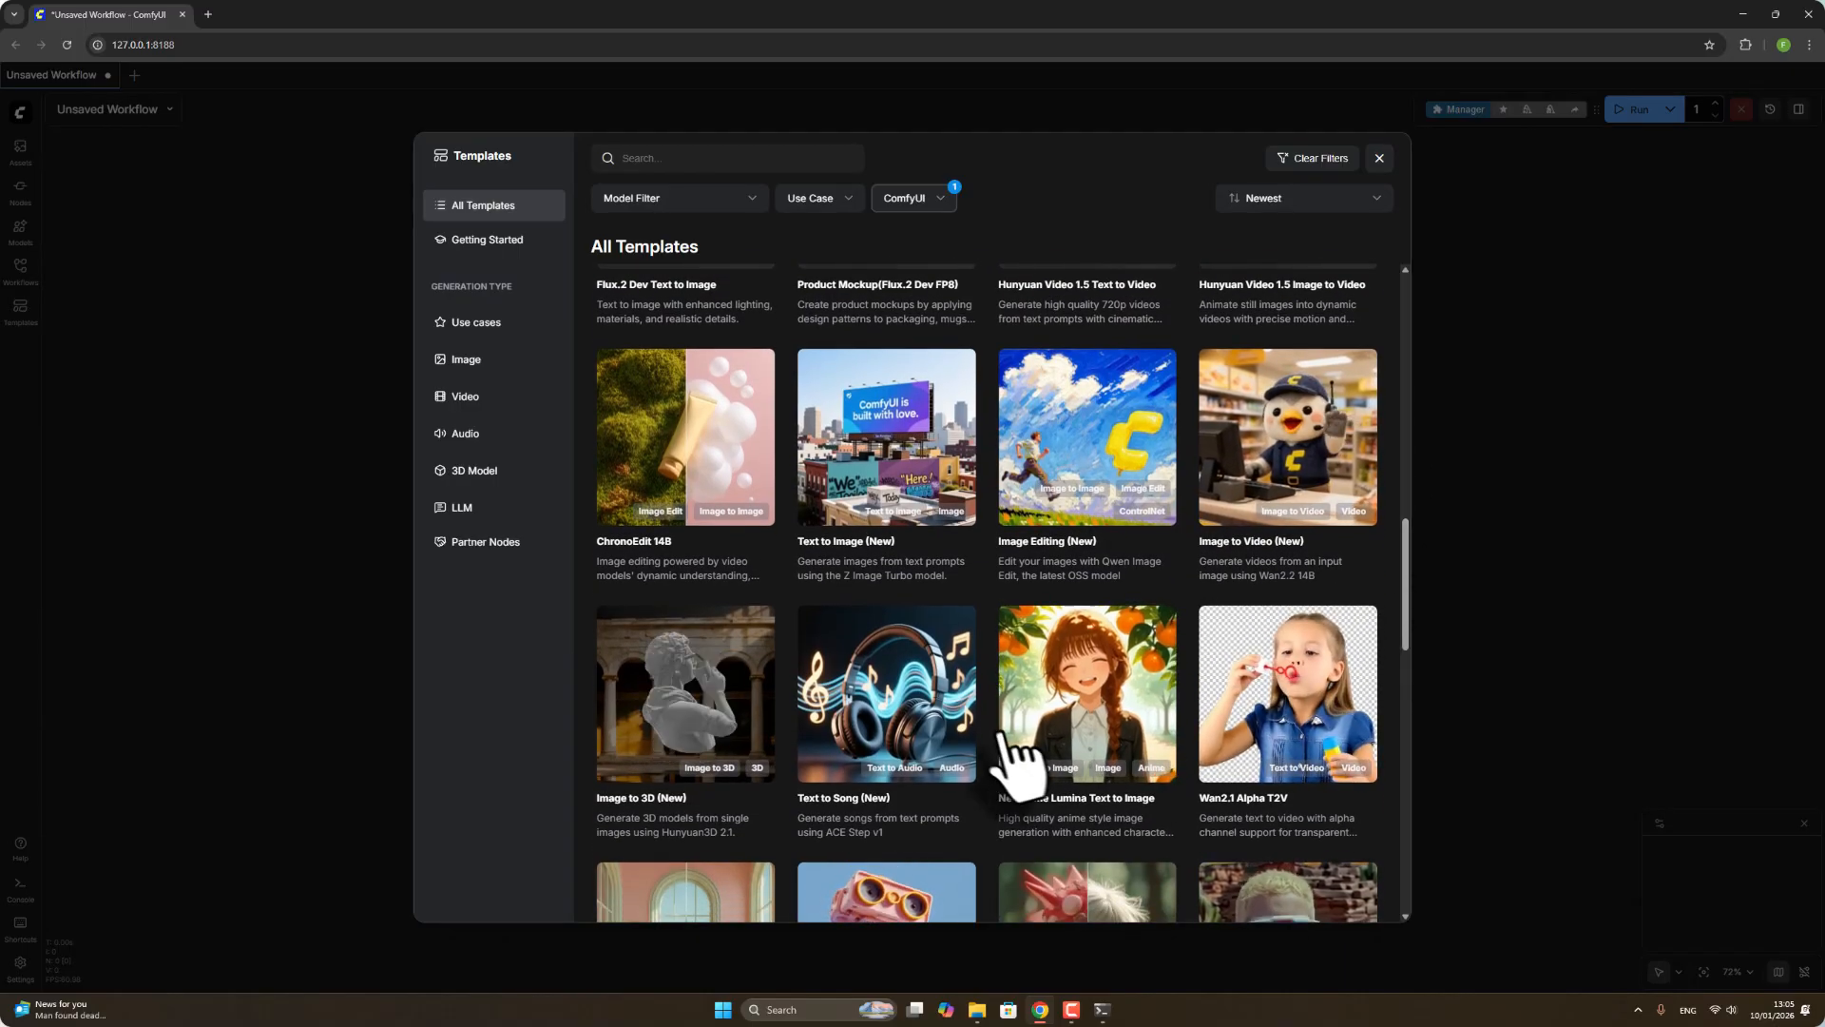
{"action": "left_click", "coordinate": [1293, 426]}
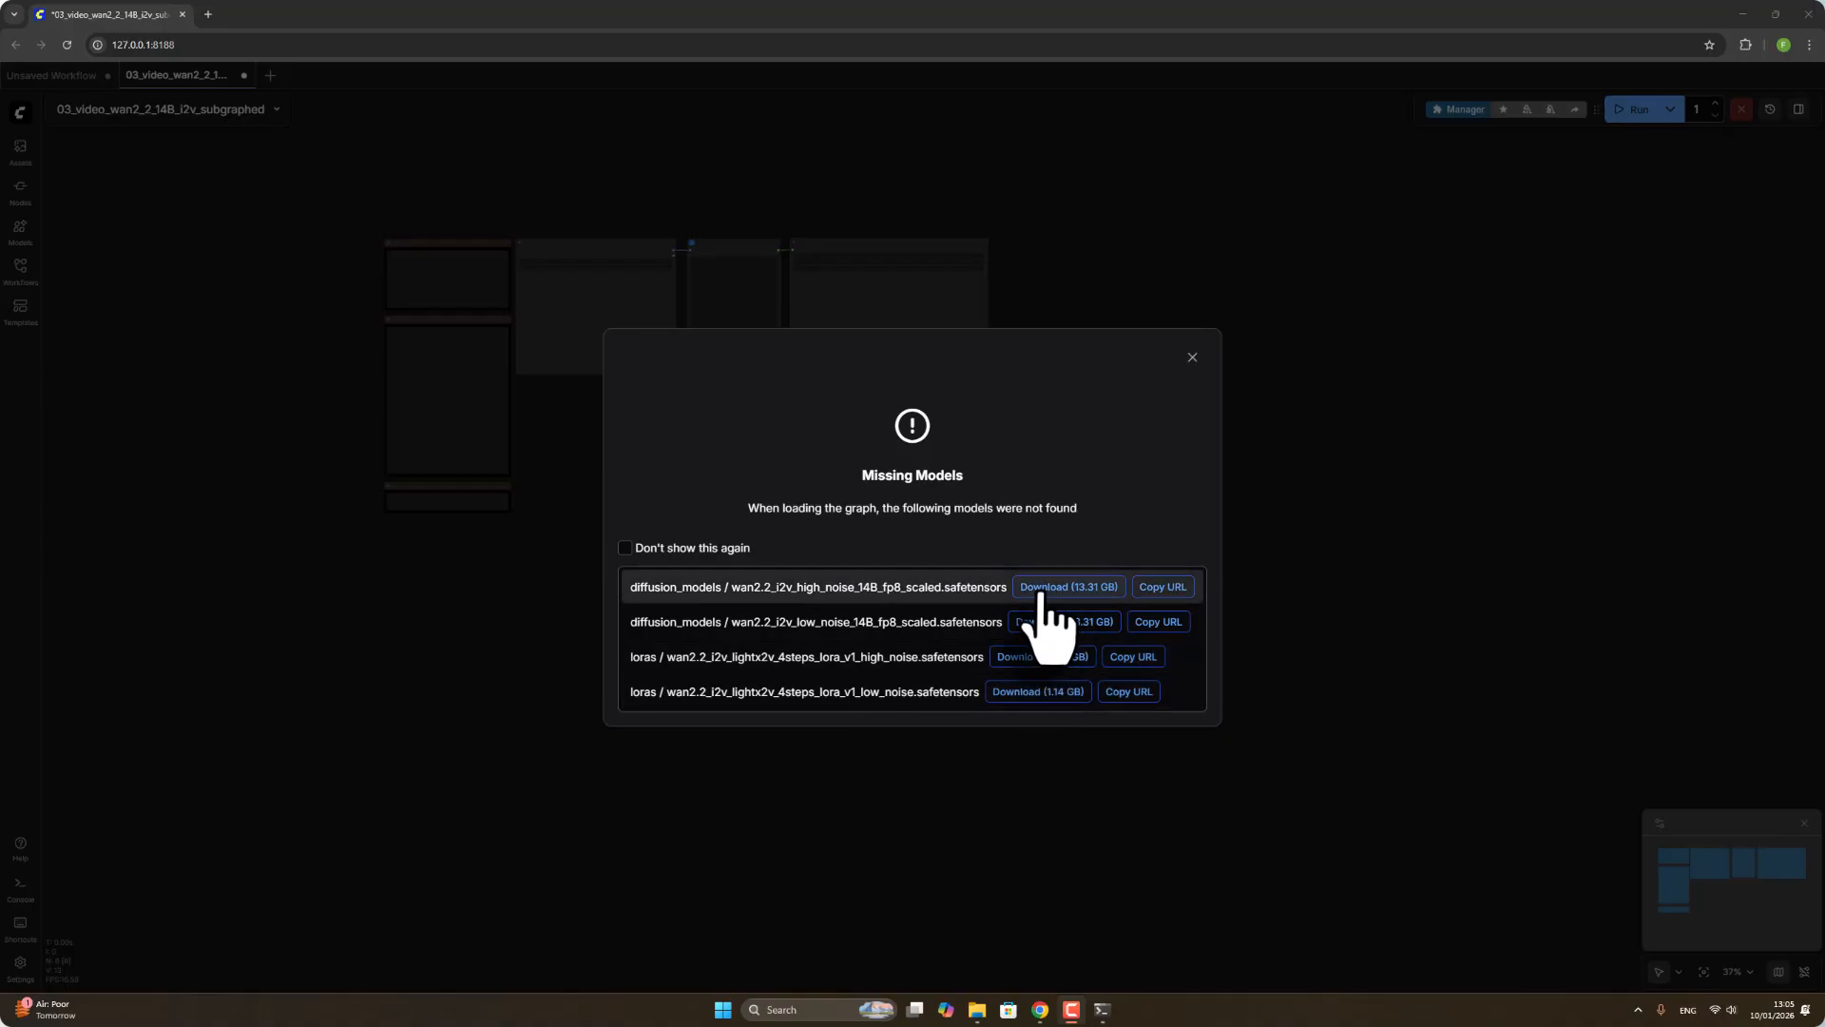
{"action": "left_click", "coordinate": [1079, 590]}
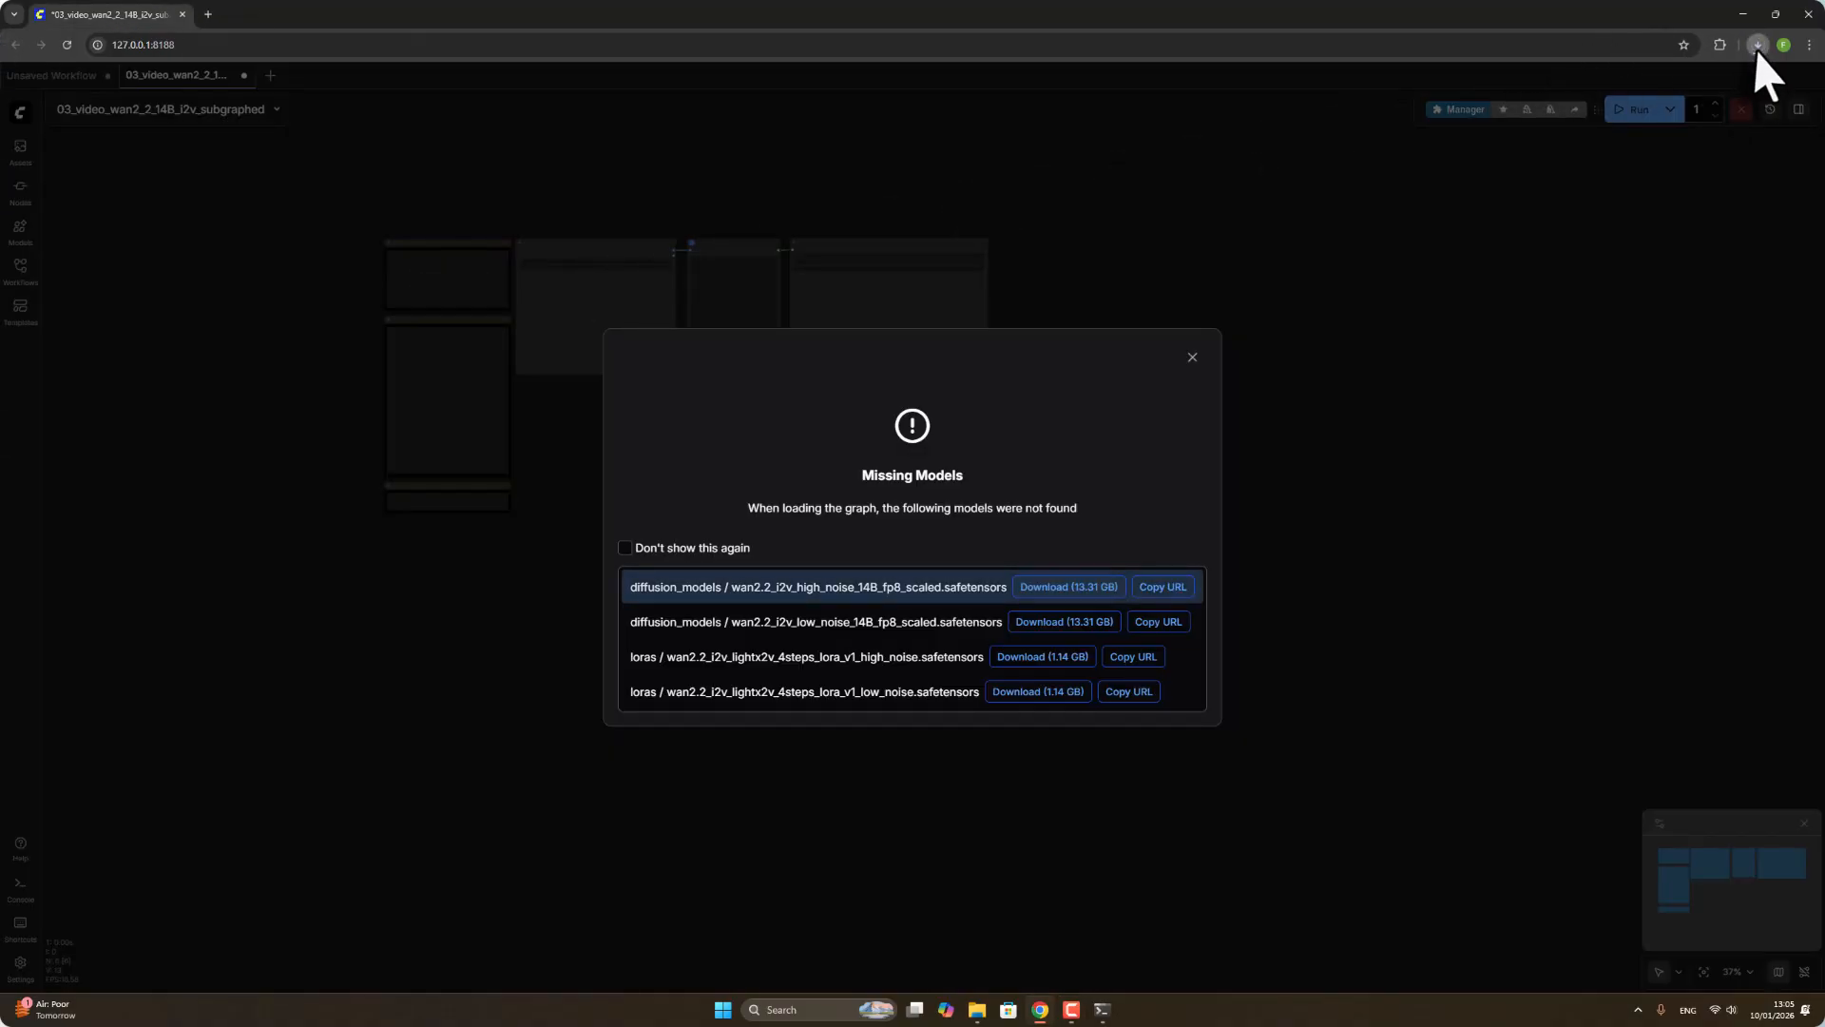
{"action": "left_click", "coordinate": [1757, 45]}
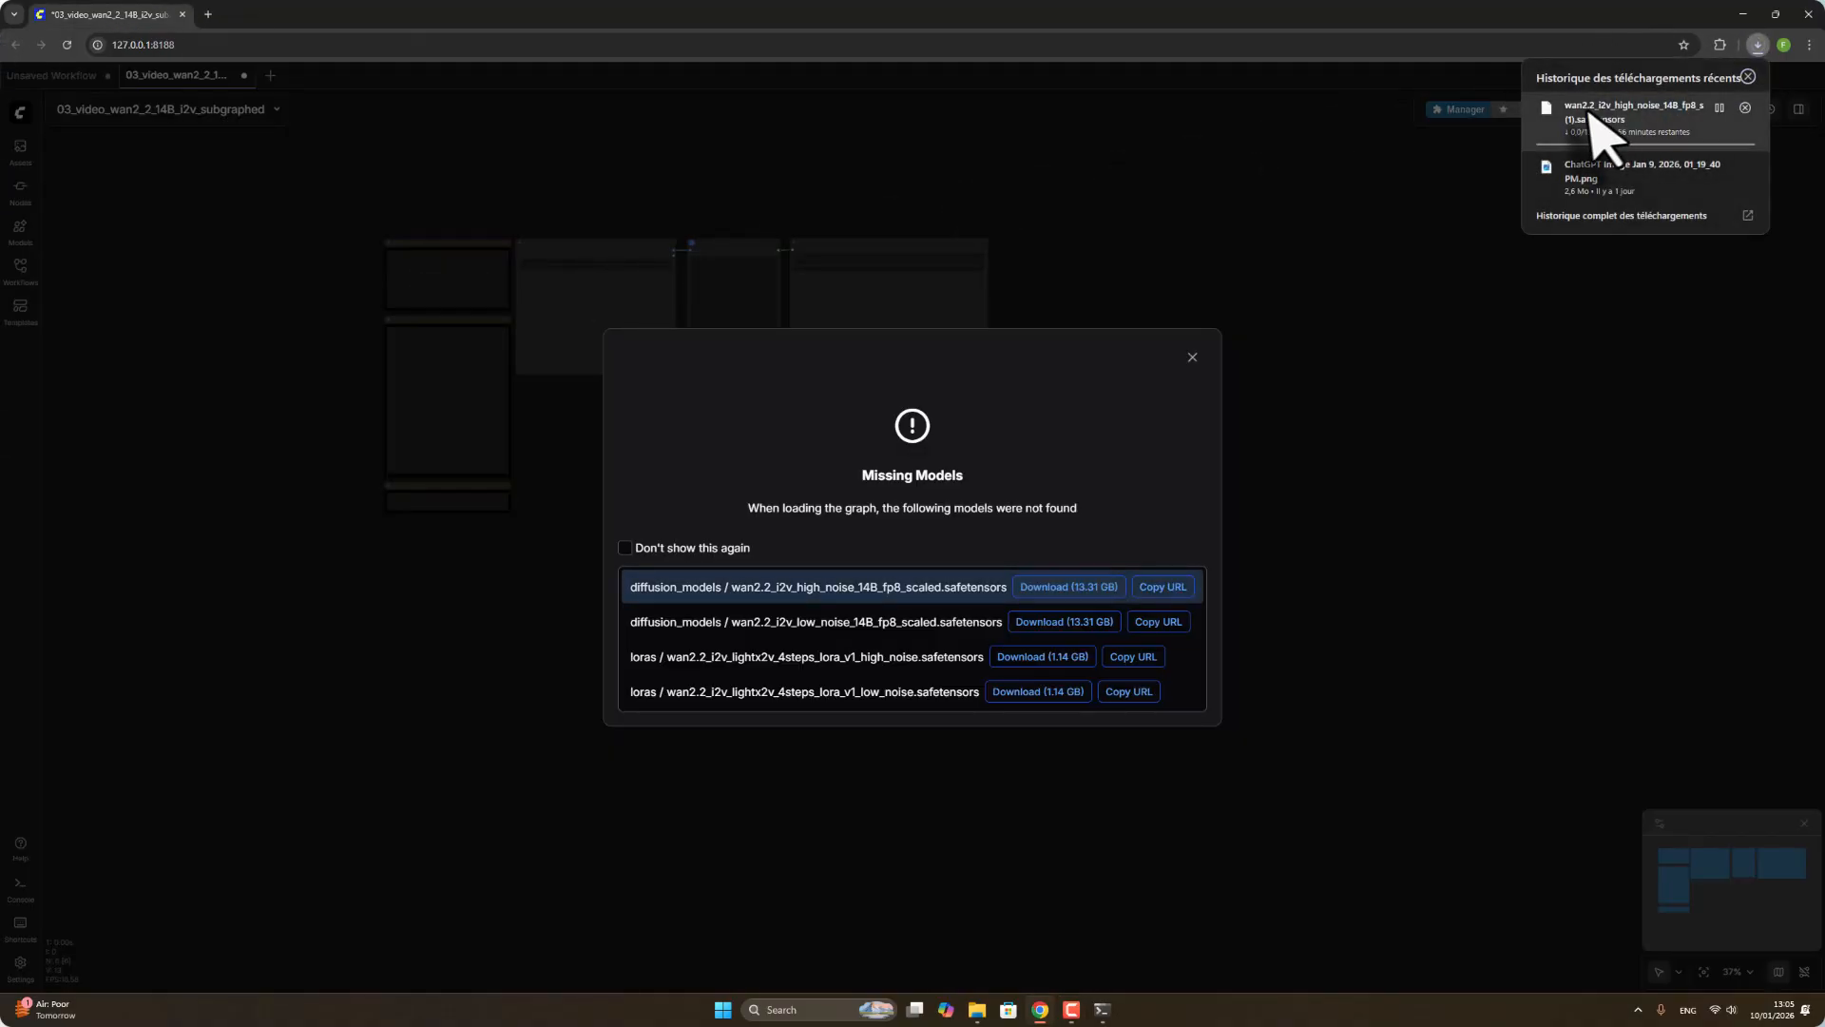
{"action": "left_click", "coordinate": [1746, 108]}
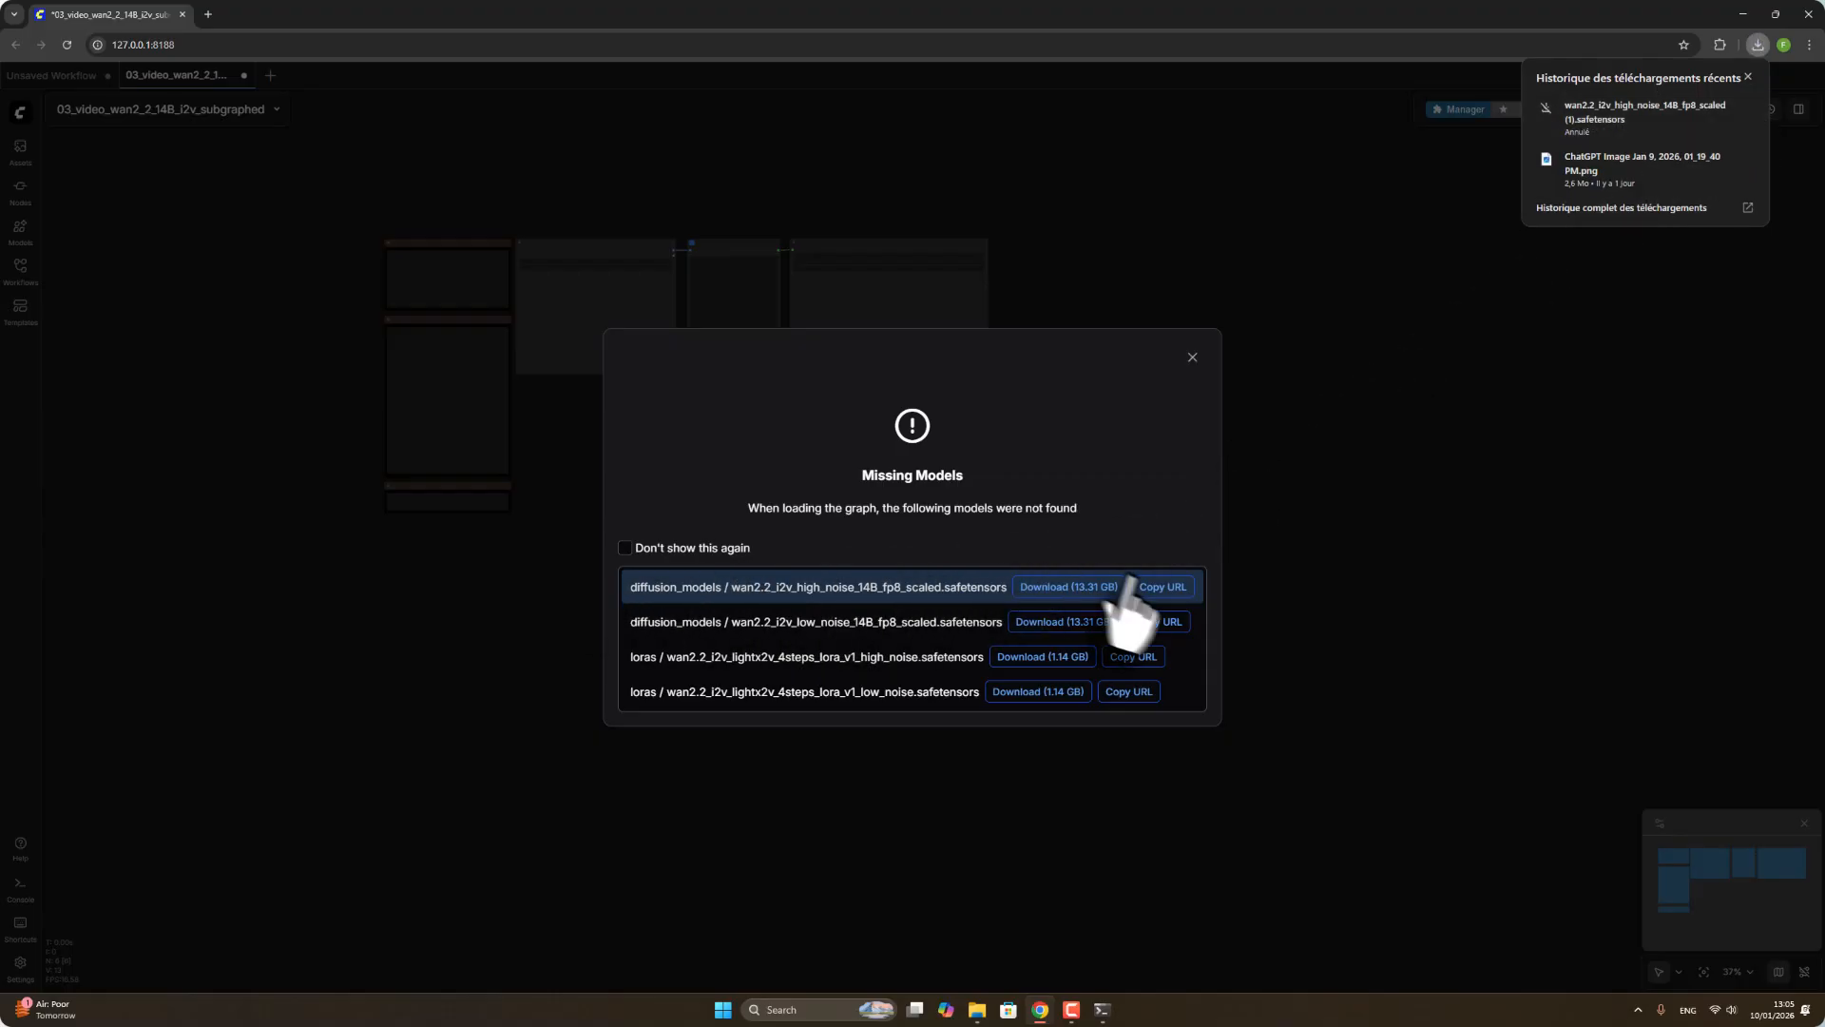
Start downloading wan2.2_i2v_high_noise_14B_fp8_scaled.safetensors in Internet Download Manager from its copied URL, and return to the missing models list.
{"action": "left_click", "coordinate": [1162, 587]}
{"action": "left_click", "coordinate": [1637, 1010]}
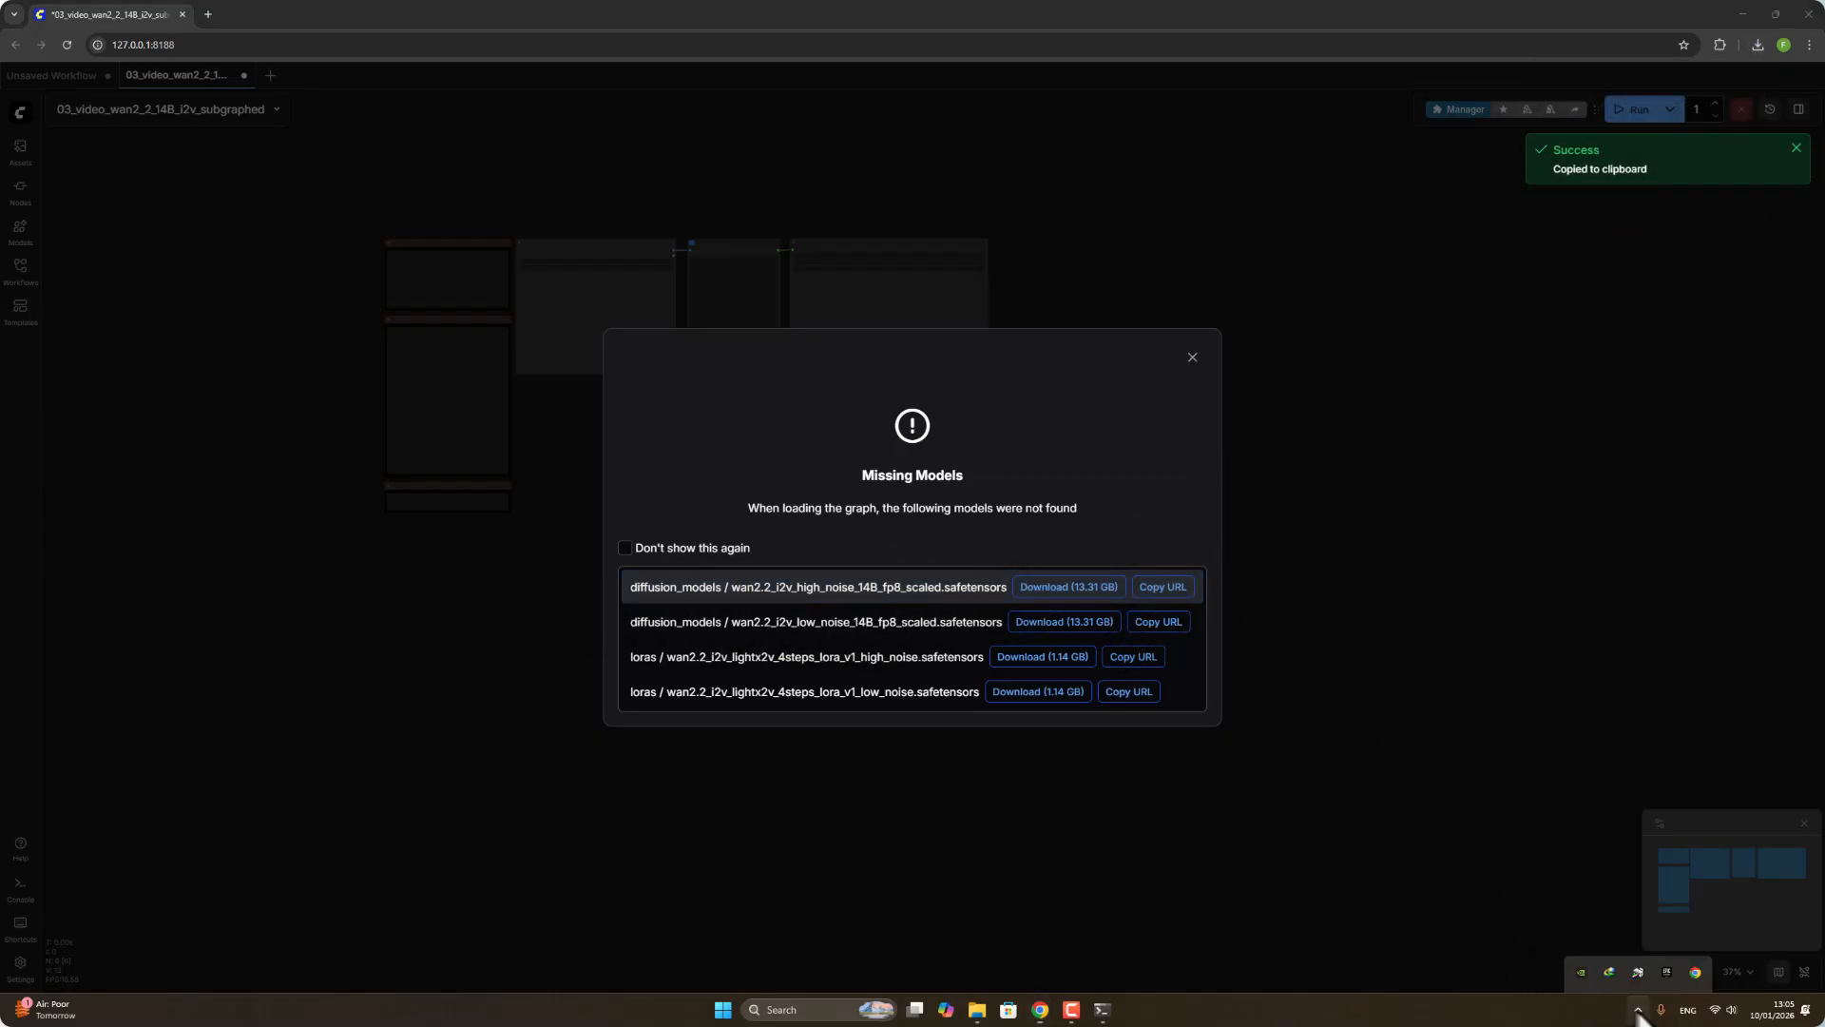
{"action": "left_click", "coordinate": [1609, 938]}
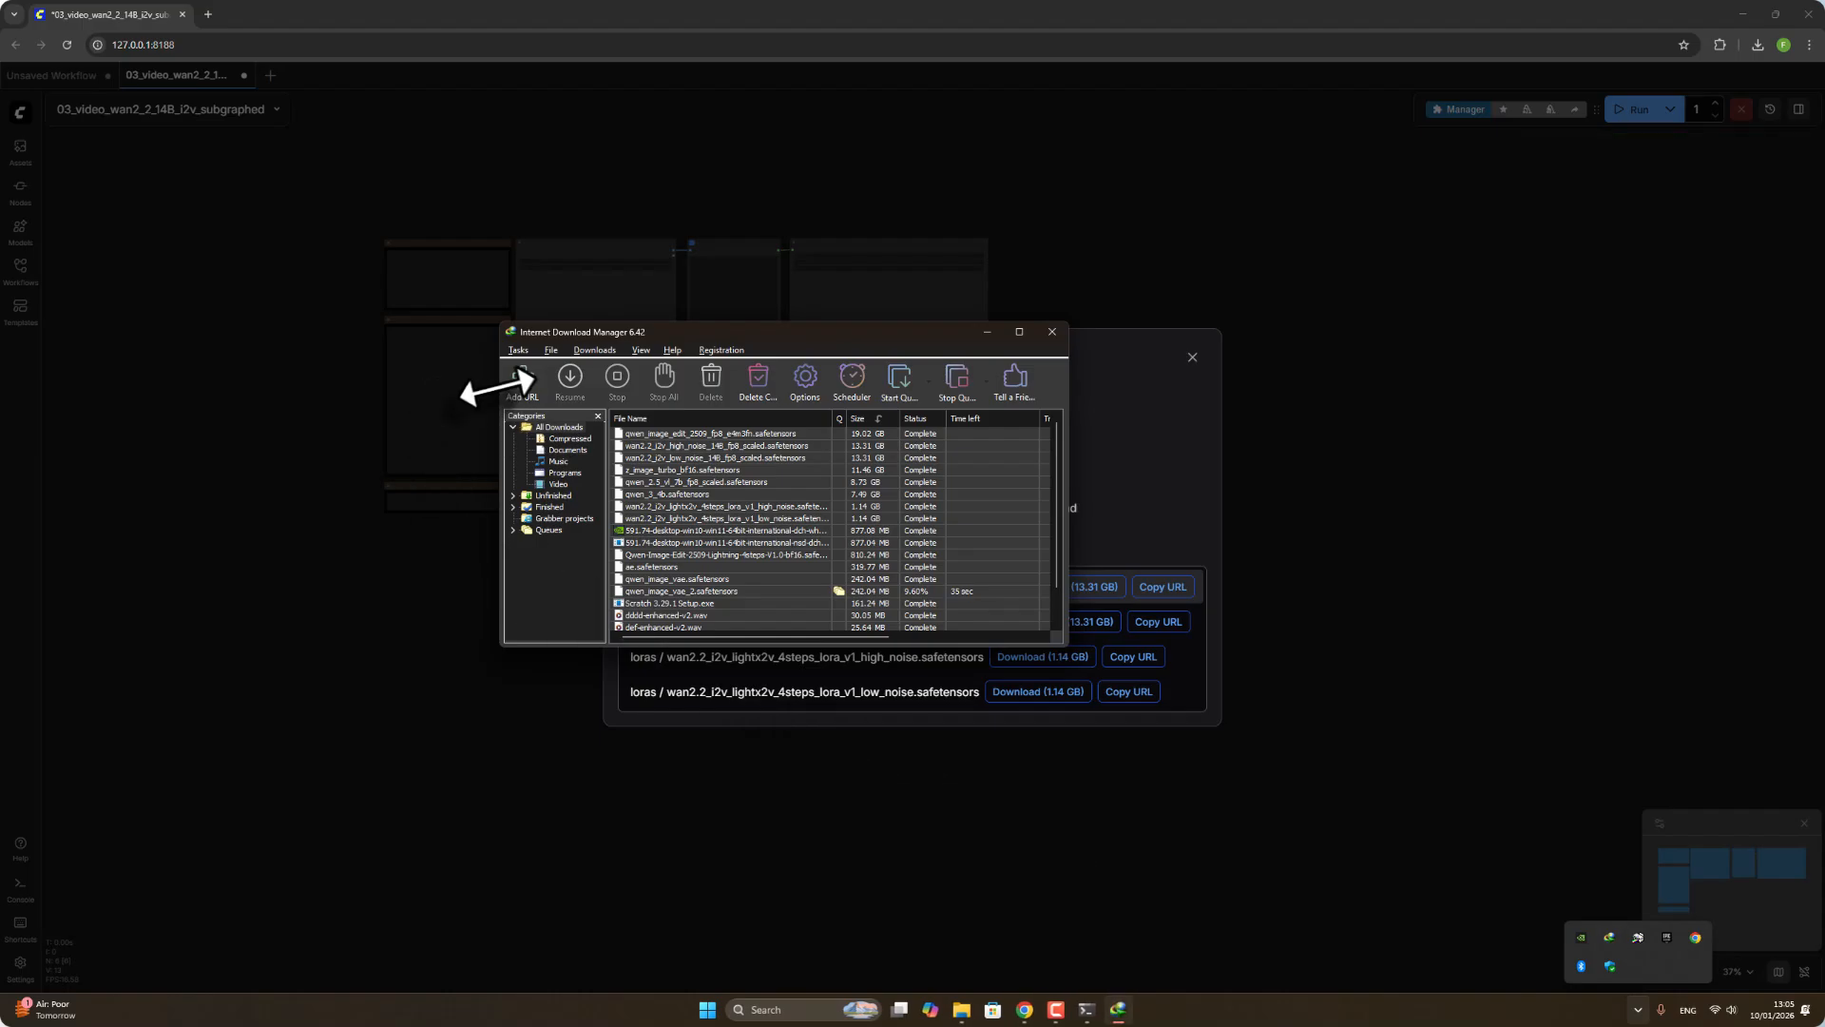
{"action": "left_click", "coordinate": [522, 379]}
{"action": "left_click", "coordinate": [947, 476]}
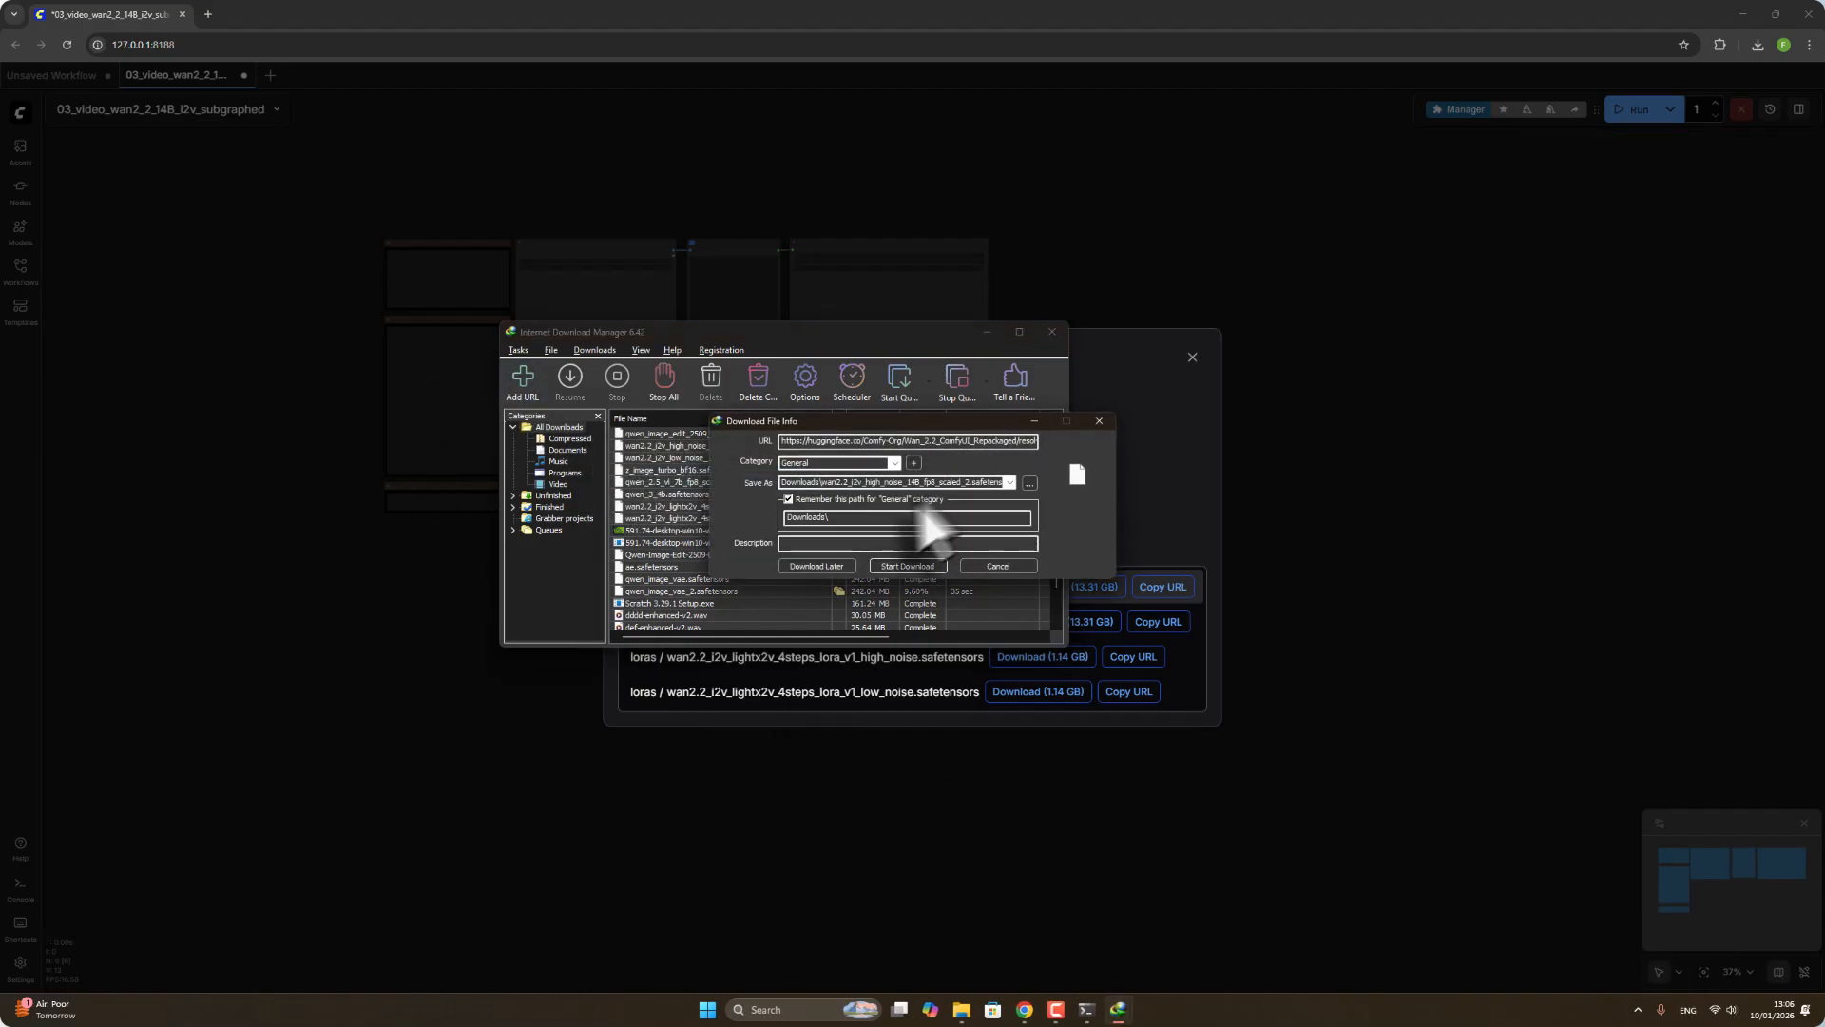
{"action": "left_click", "coordinate": [922, 567]}
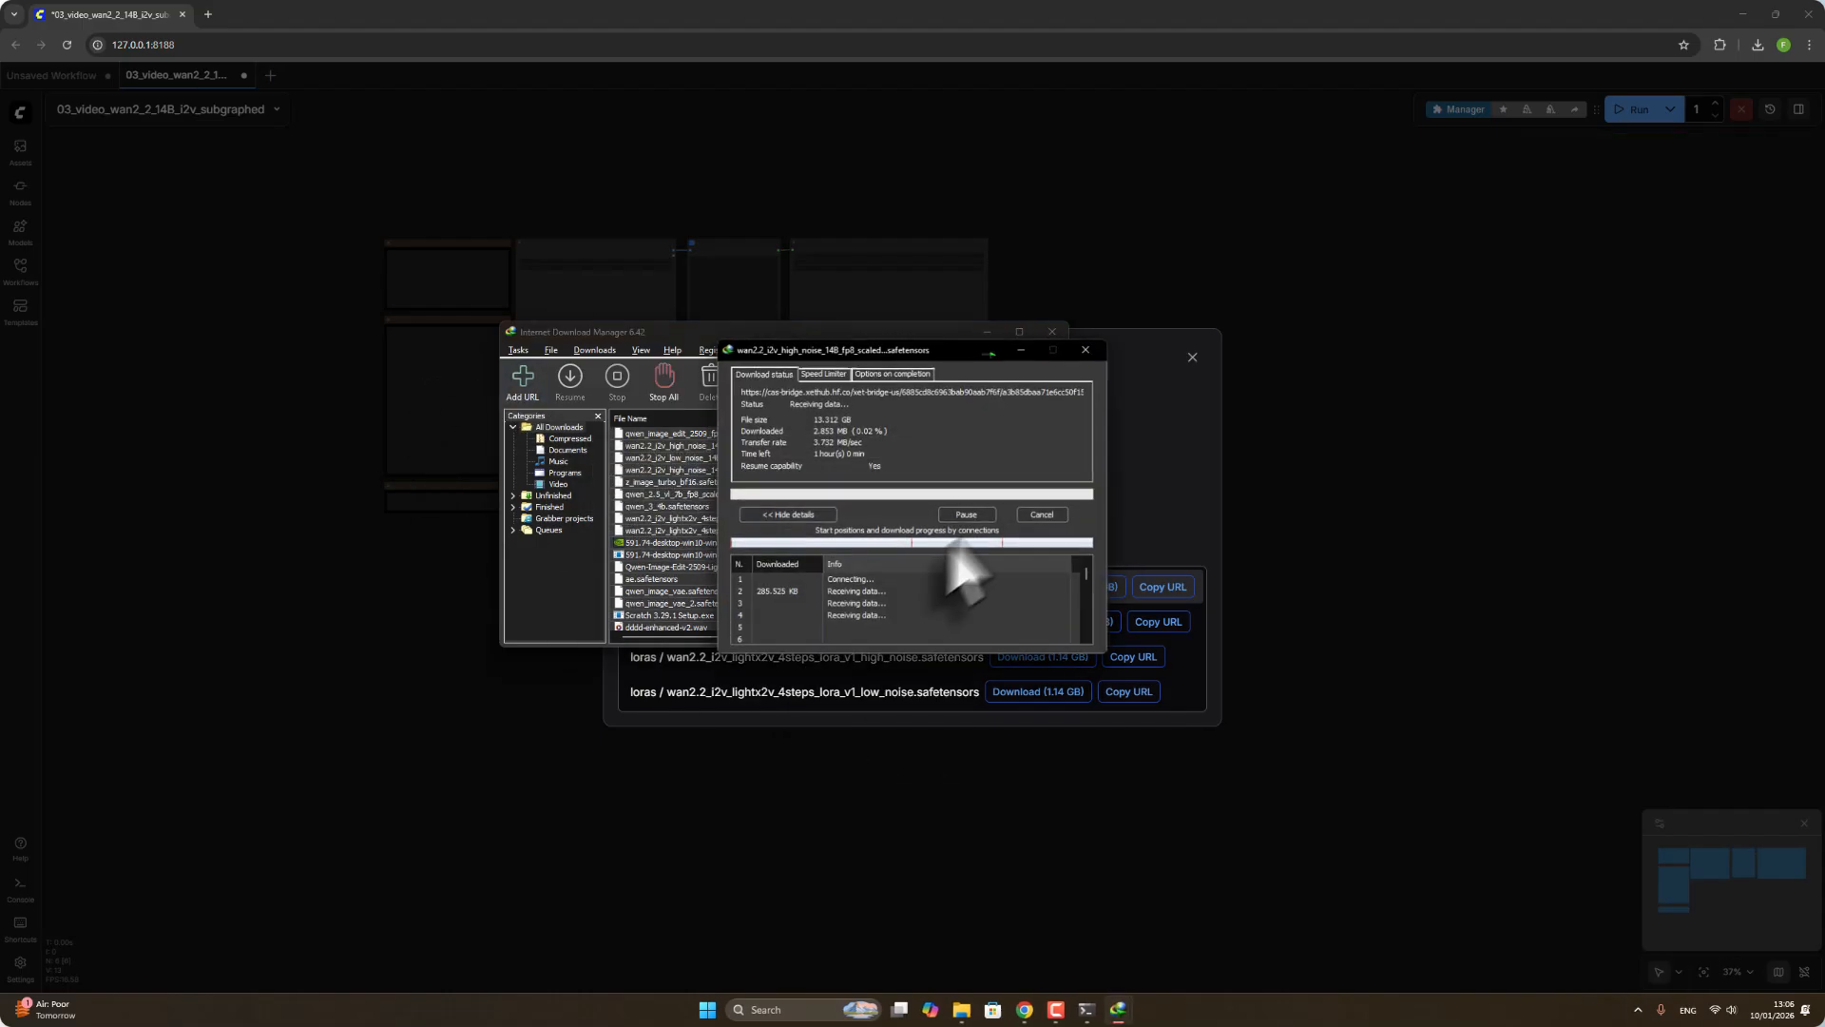
{"action": "left_click", "coordinate": [1087, 350]}
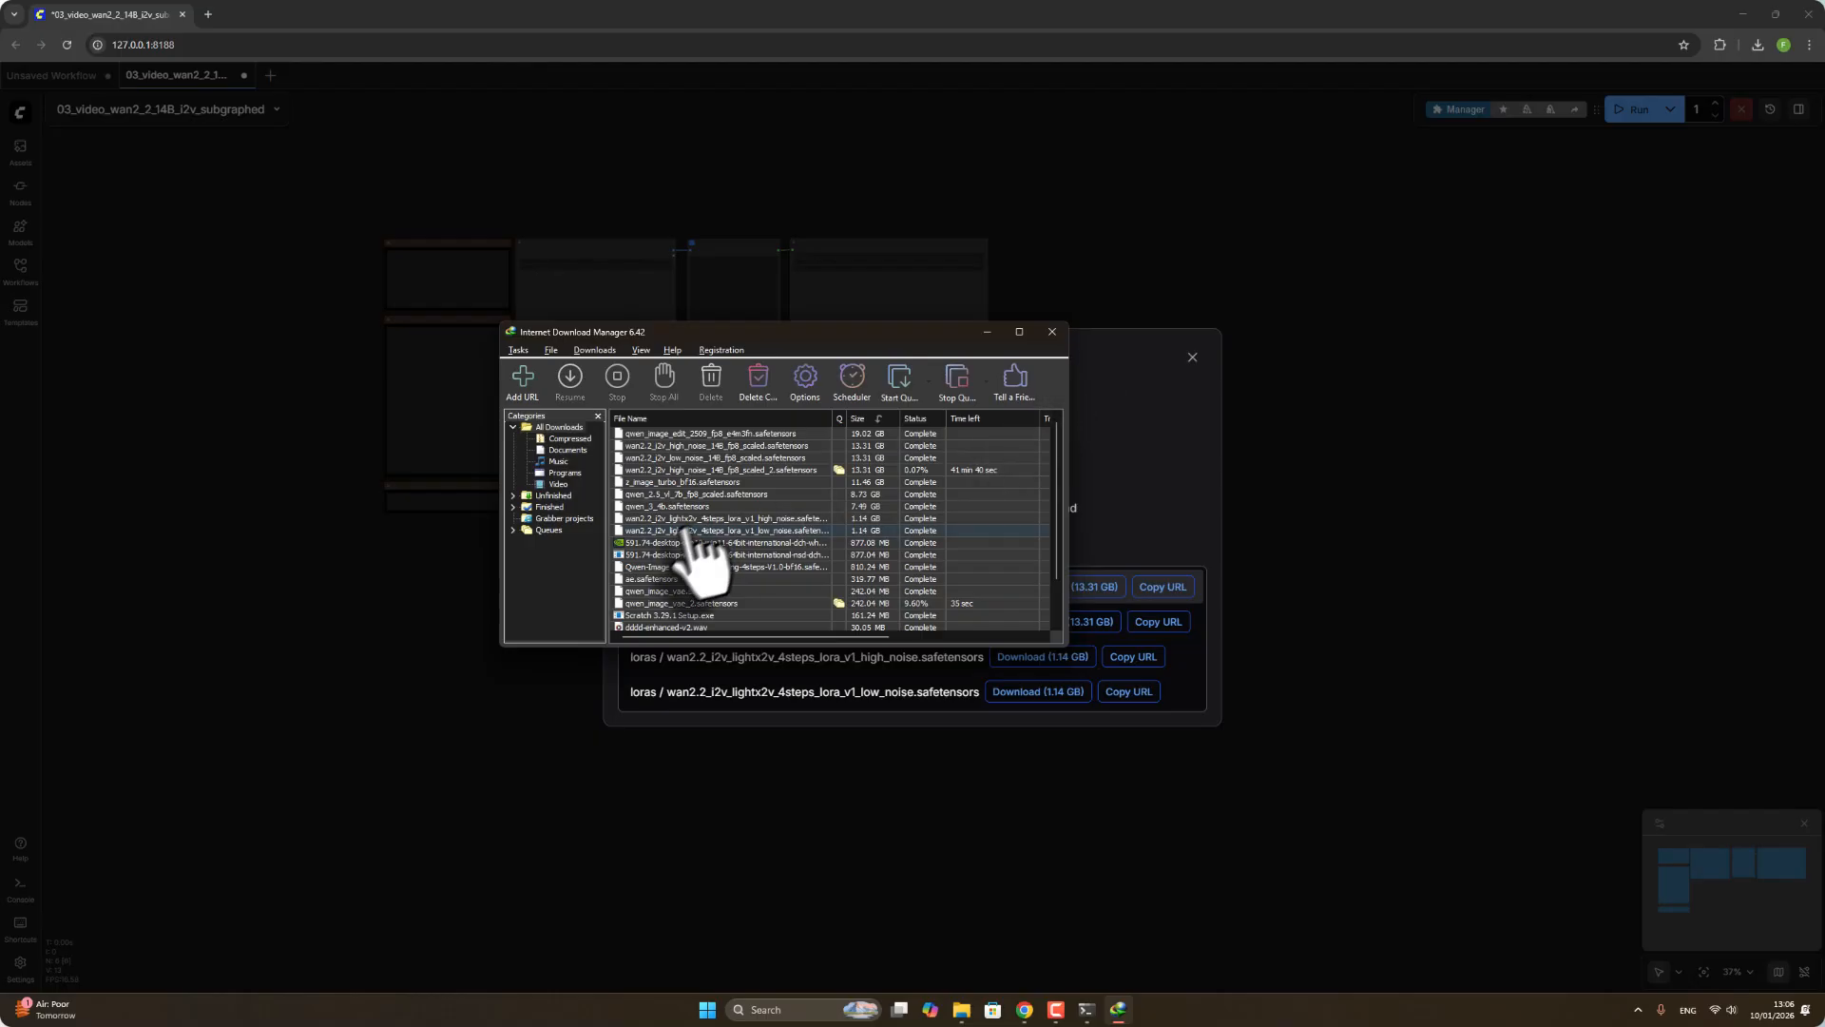
{"action": "left_click", "coordinate": [754, 145]}
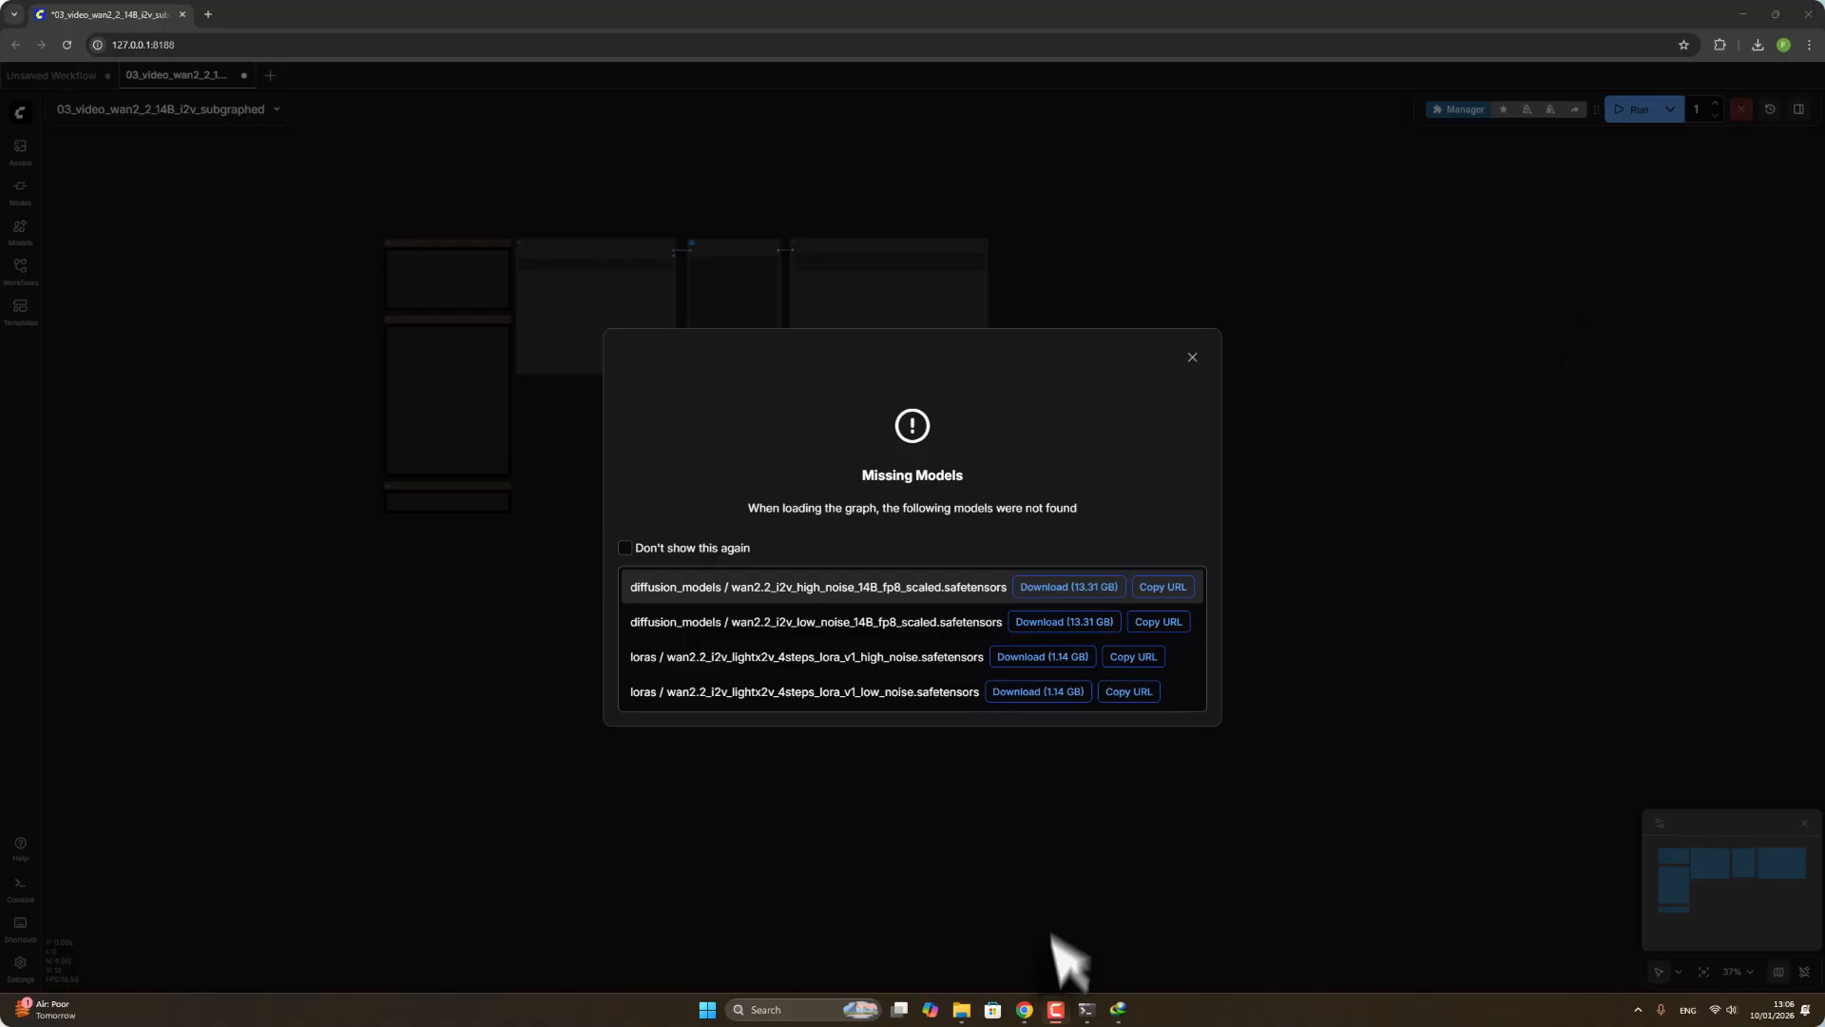
Bring up the Downloads folder with its window moved aside, and close Internet Download Manager.
{"action": "mouse_move", "coordinate": [968, 1019]}
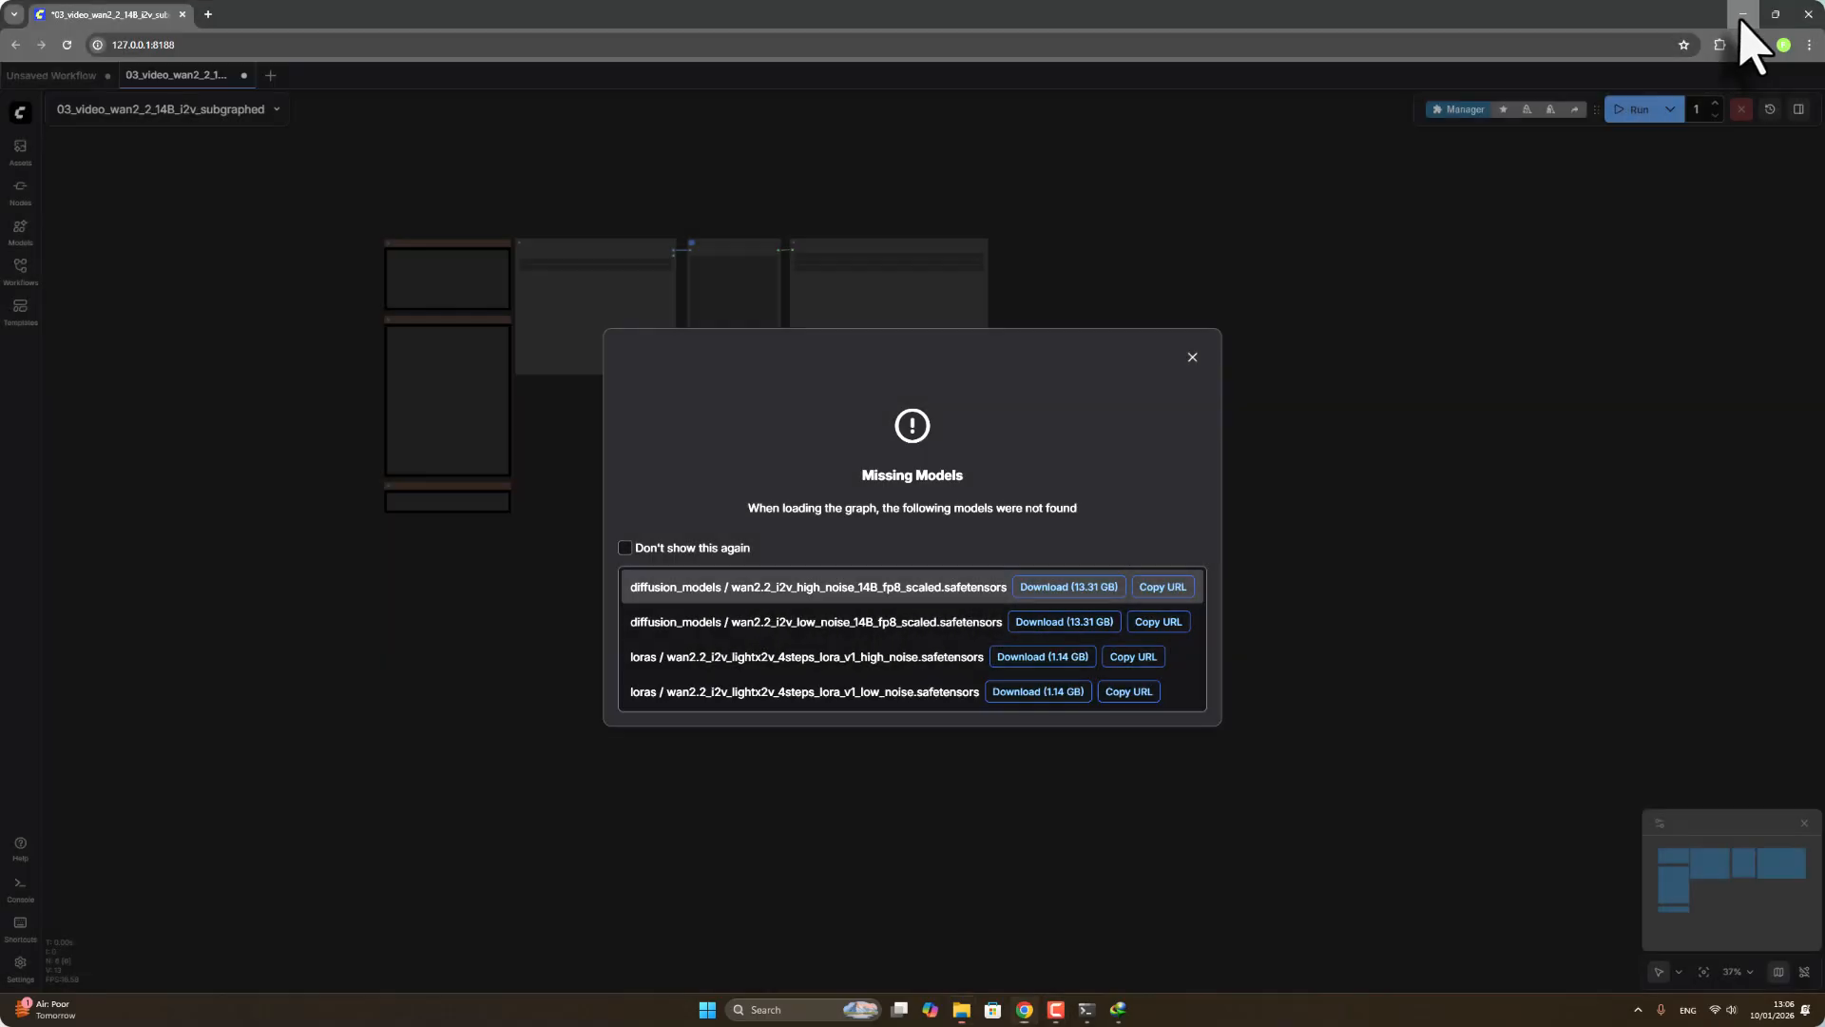
{"action": "left_click", "coordinate": [1742, 14]}
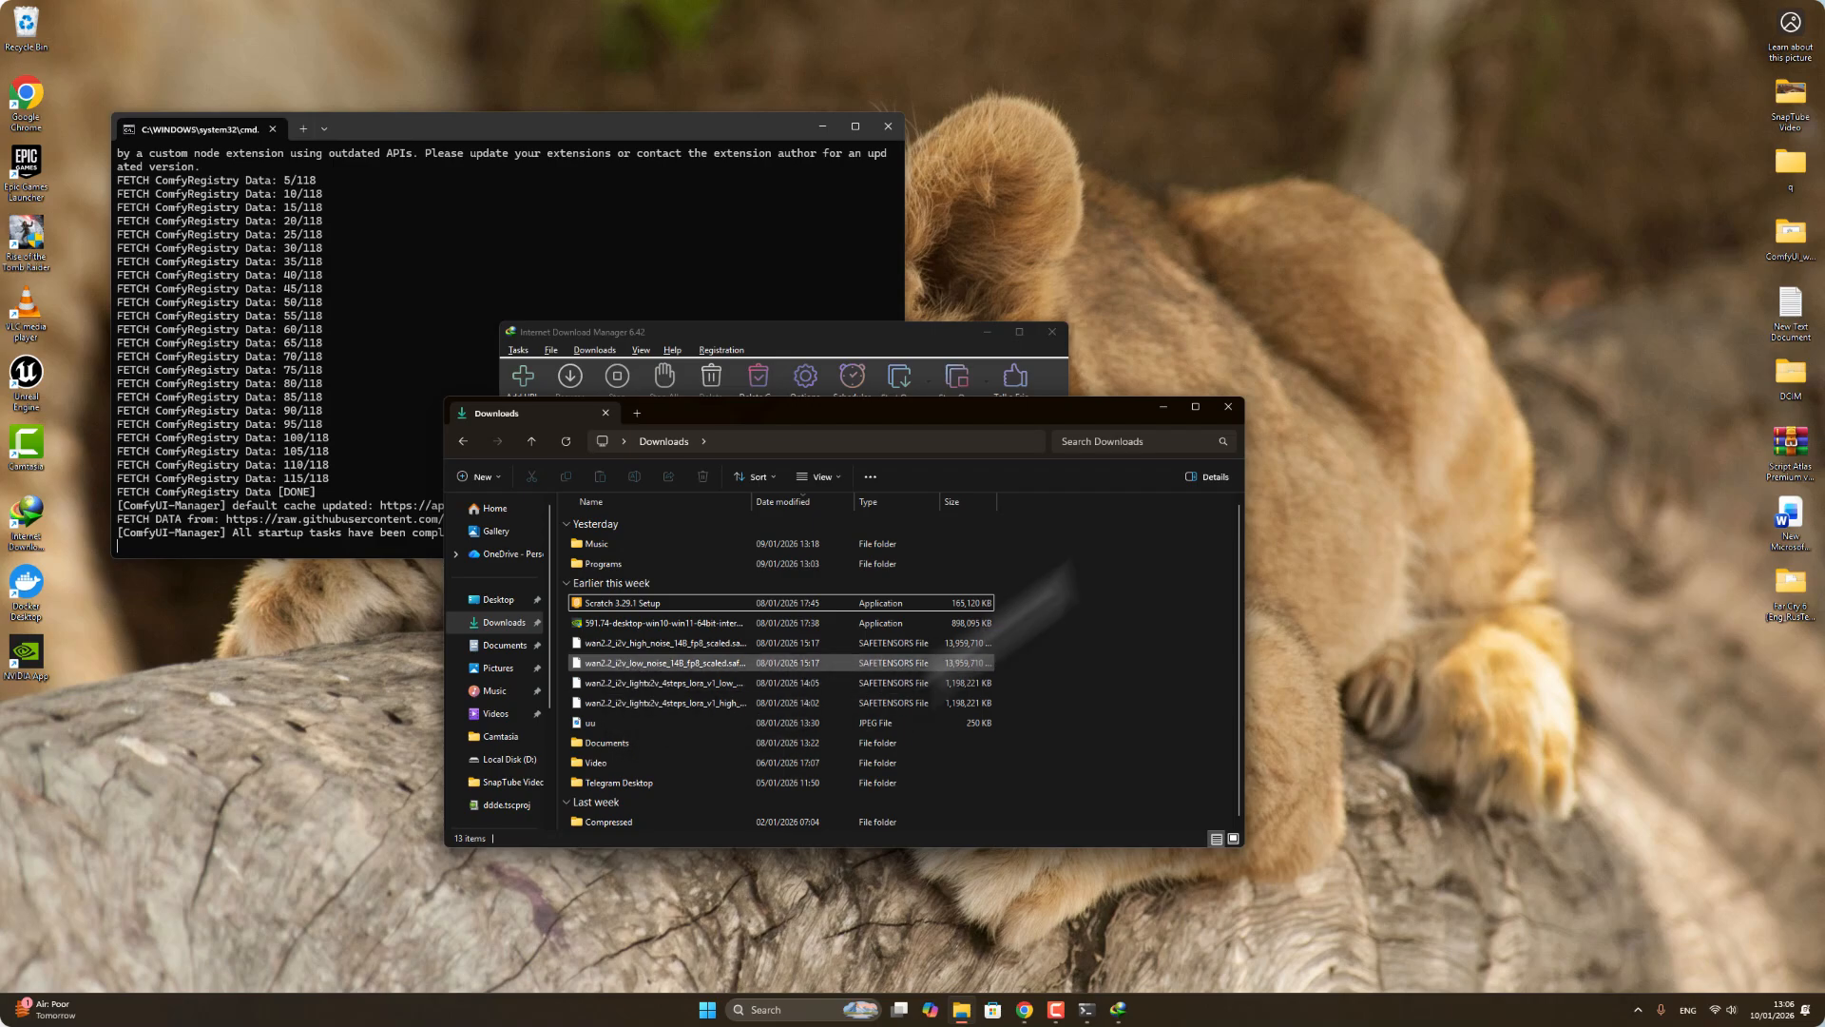
{"action": "left_click_drag", "start_coordinate": [1110, 414], "coordinate": [752, 484]}
{"action": "left_click", "coordinate": [1052, 332]}
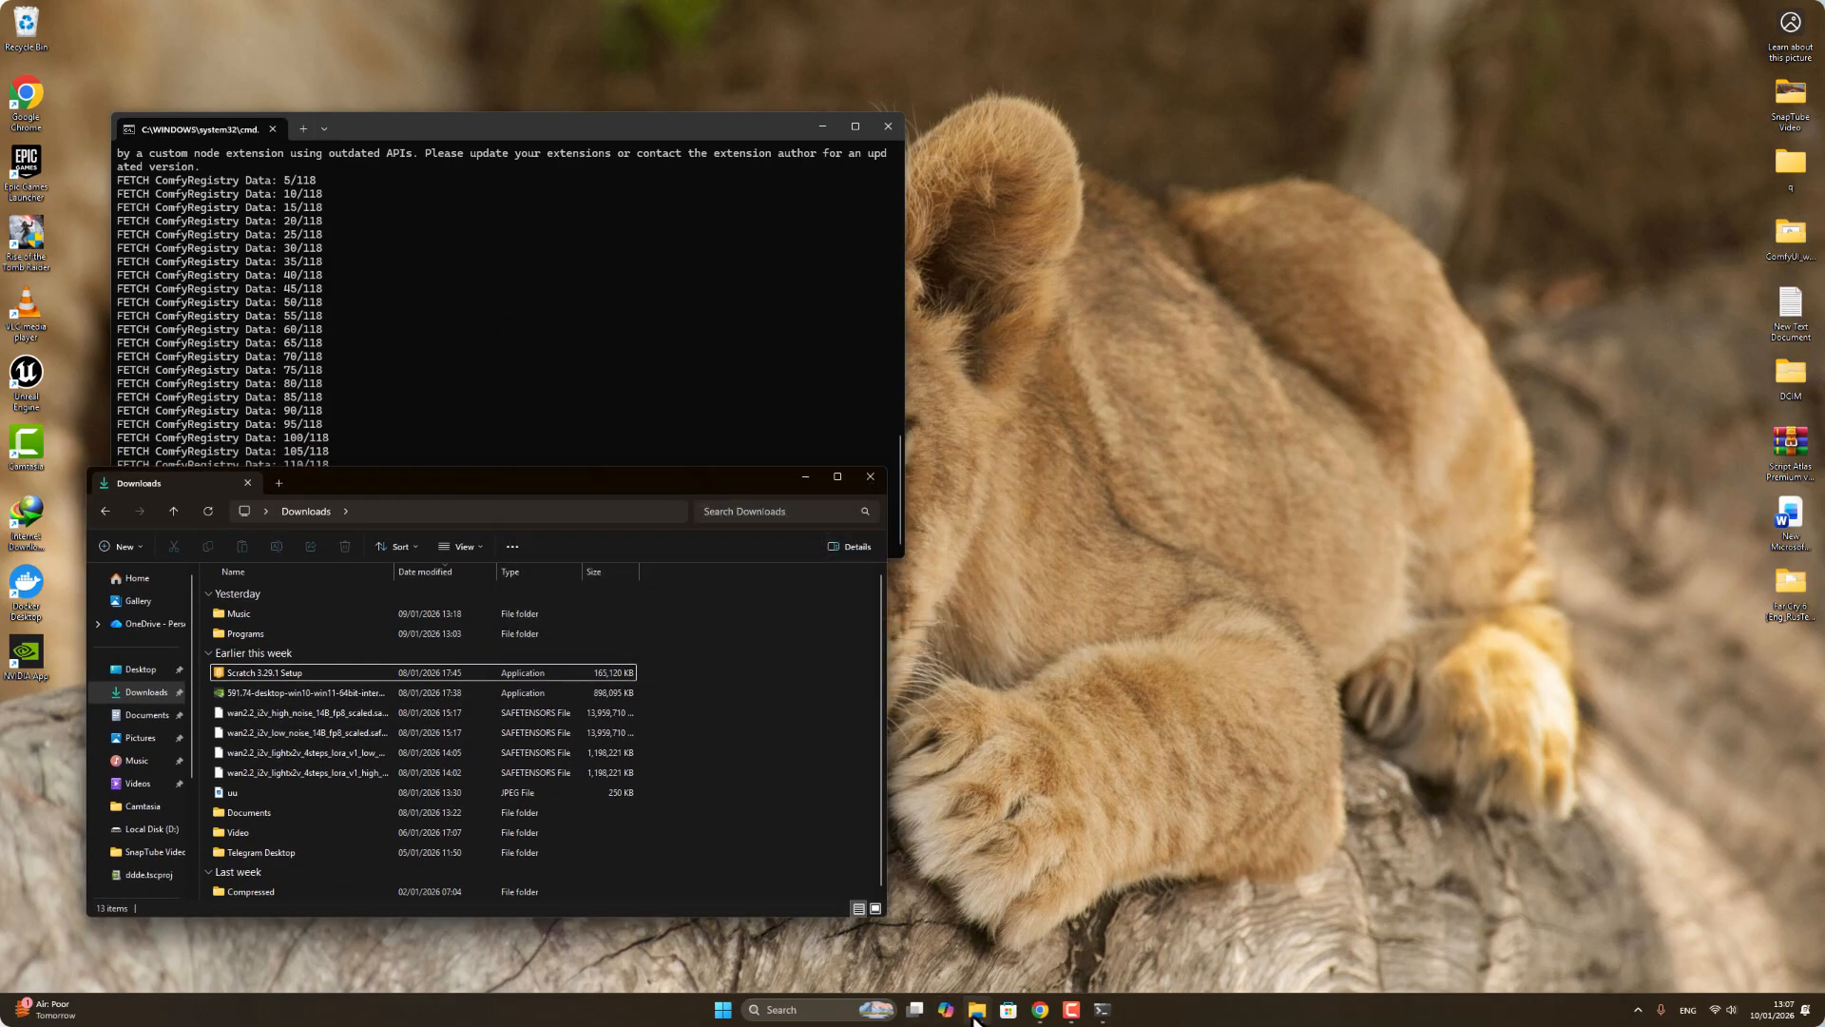
Open the diffusion_models folder under ComfyUI_windows_portable, ComfyUI, models in a second window beside the Downloads folder.
{"action": "double_click", "coordinate": [1780, 245]}
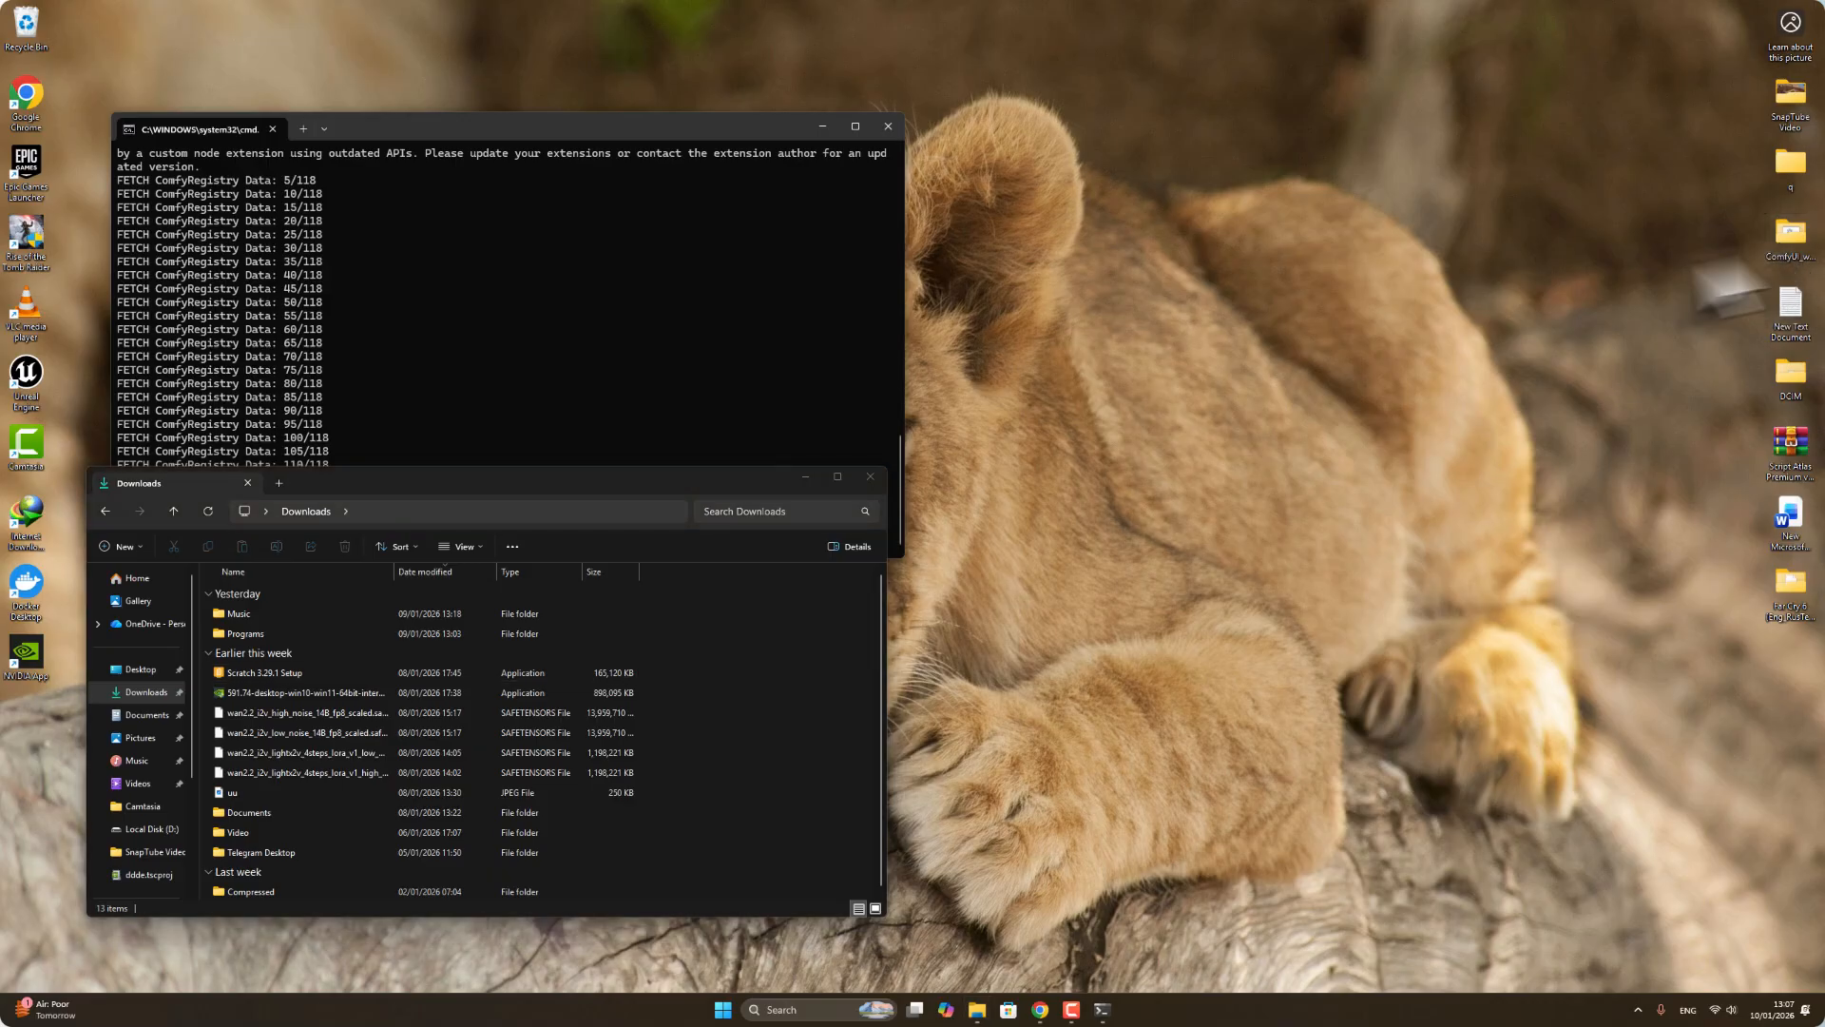
{"action": "left_click_drag", "start_coordinate": [507, 503], "coordinate": [1405, 445]}
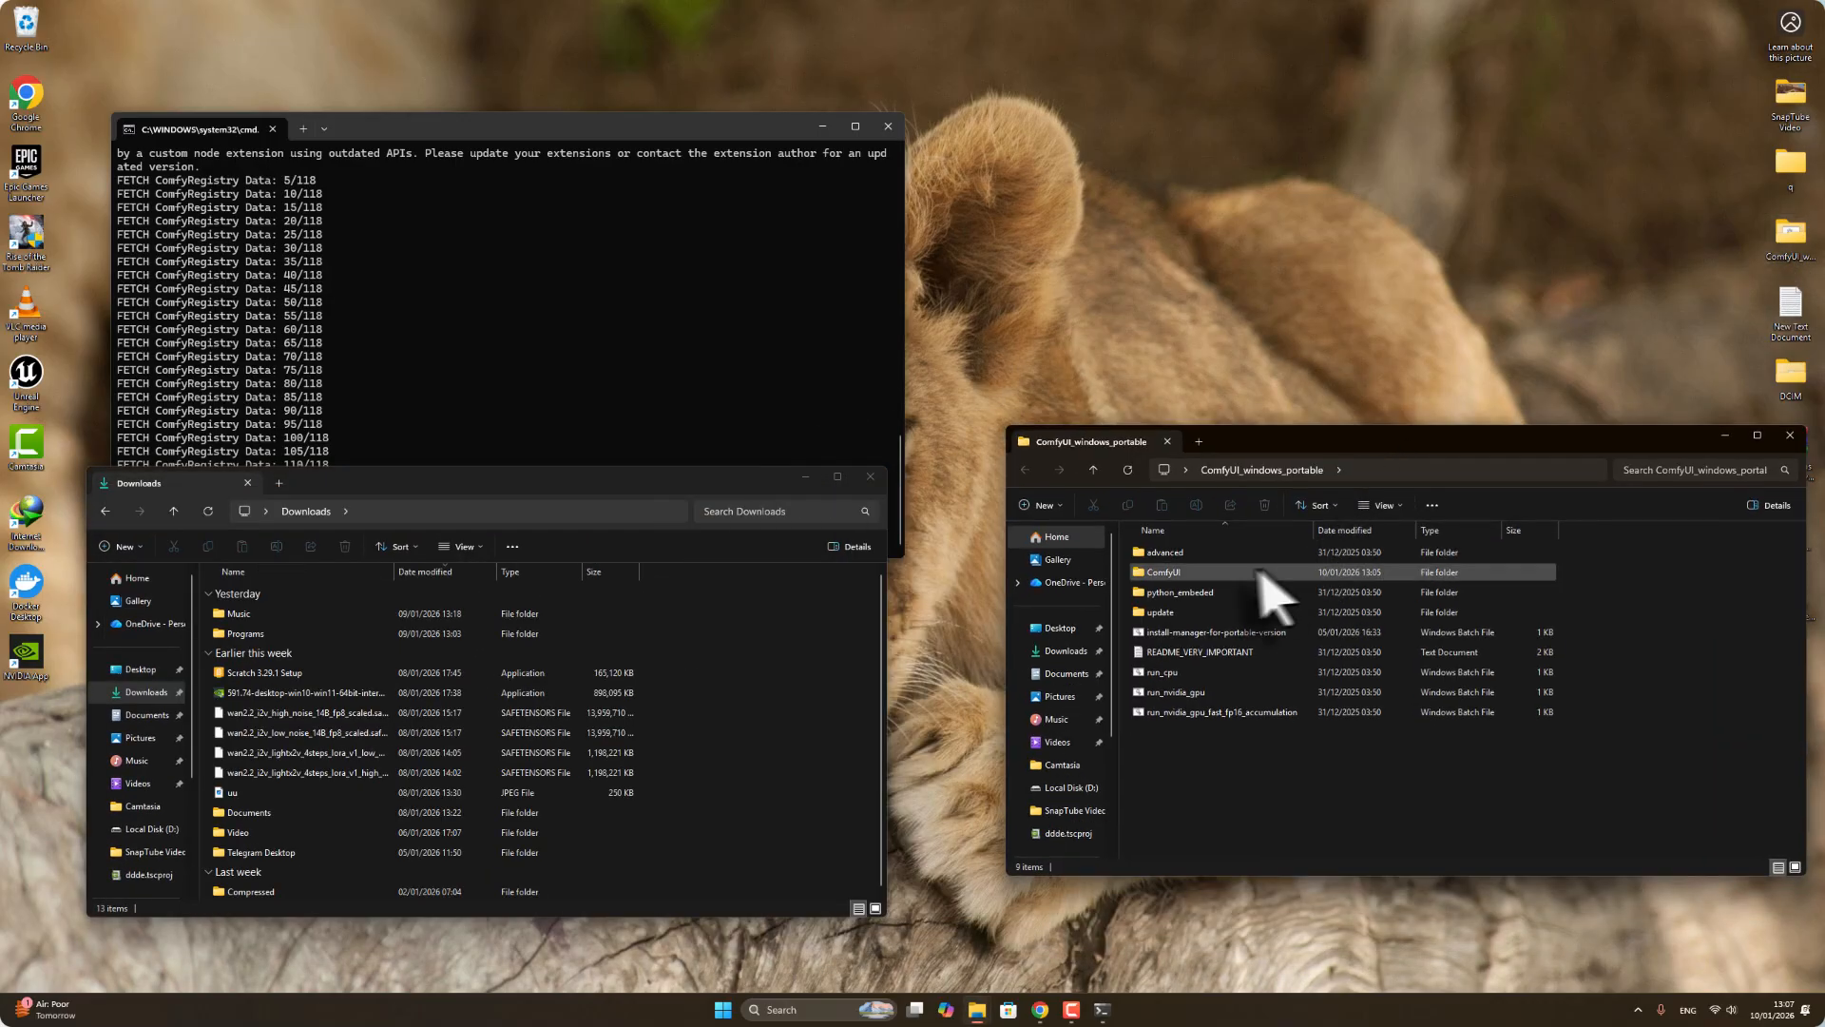
{"action": "double_click", "coordinate": [1215, 573]}
{"action": "scroll", "coordinate": [1214, 609], "scroll_direction": "down", "scroll_amount": 5}
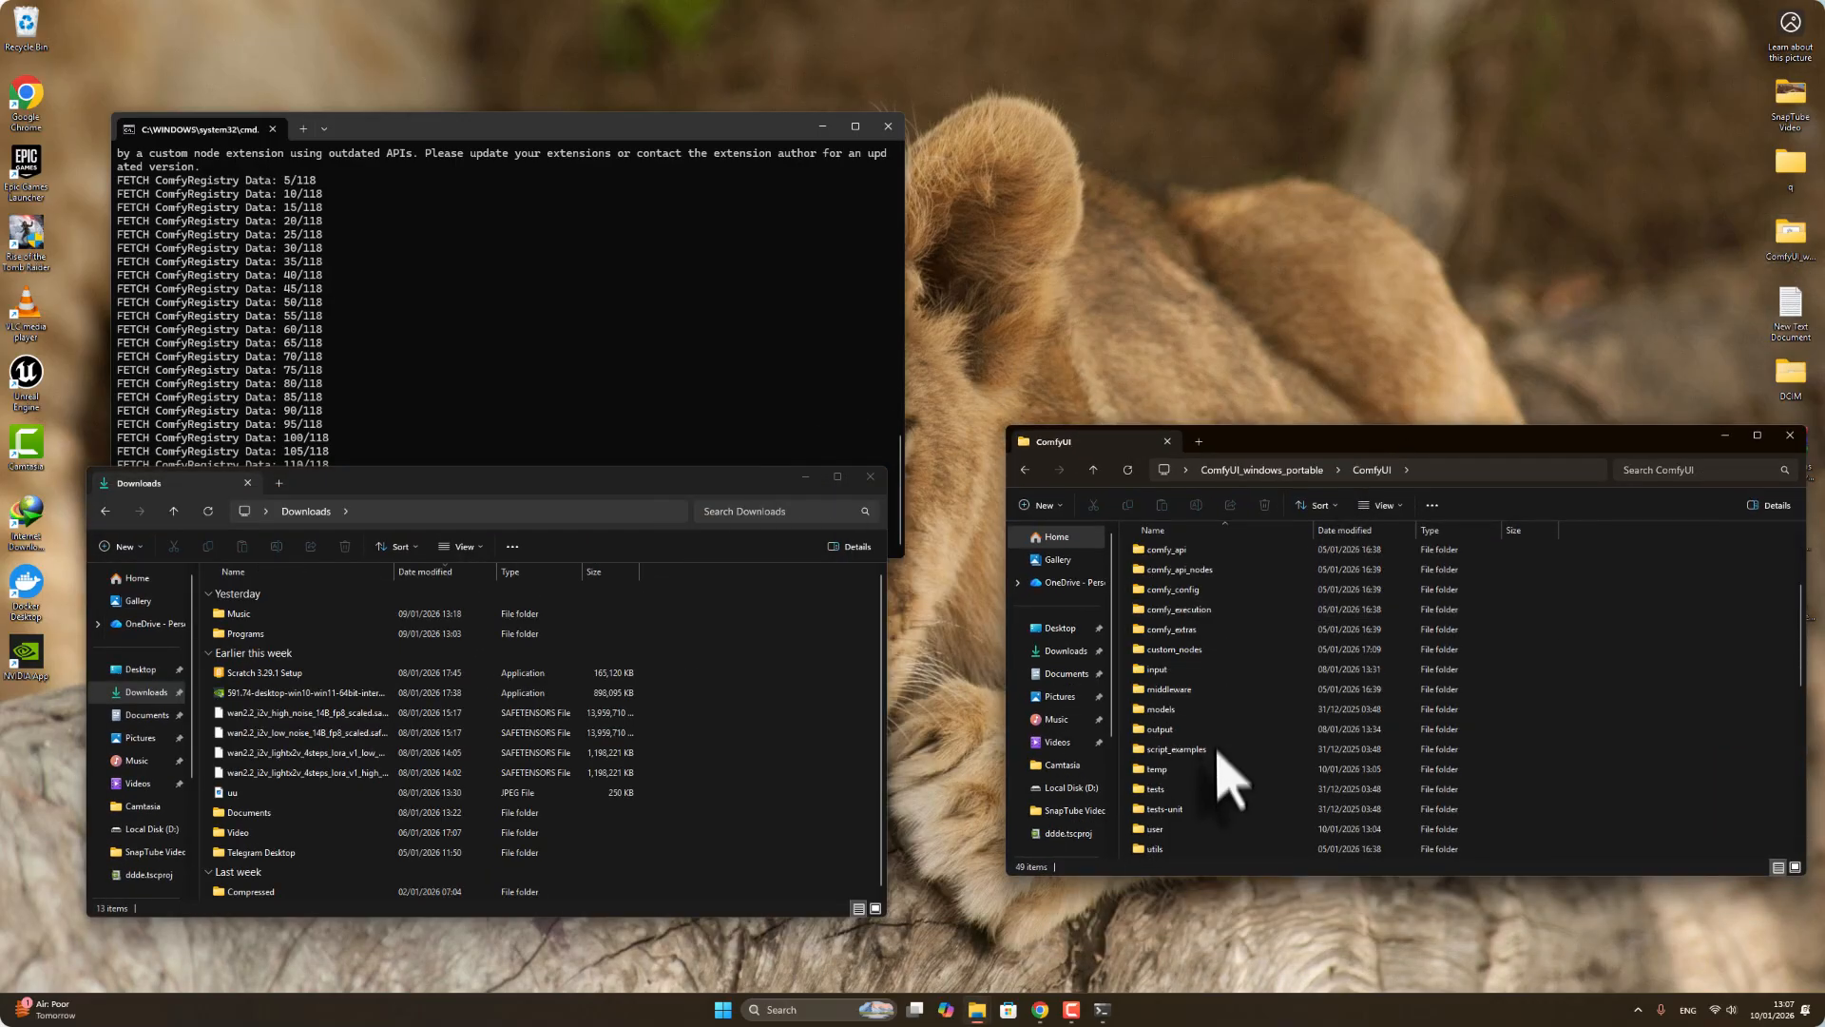
{"action": "scroll", "coordinate": [1209, 807], "scroll_direction": "down", "scroll_amount": 1}
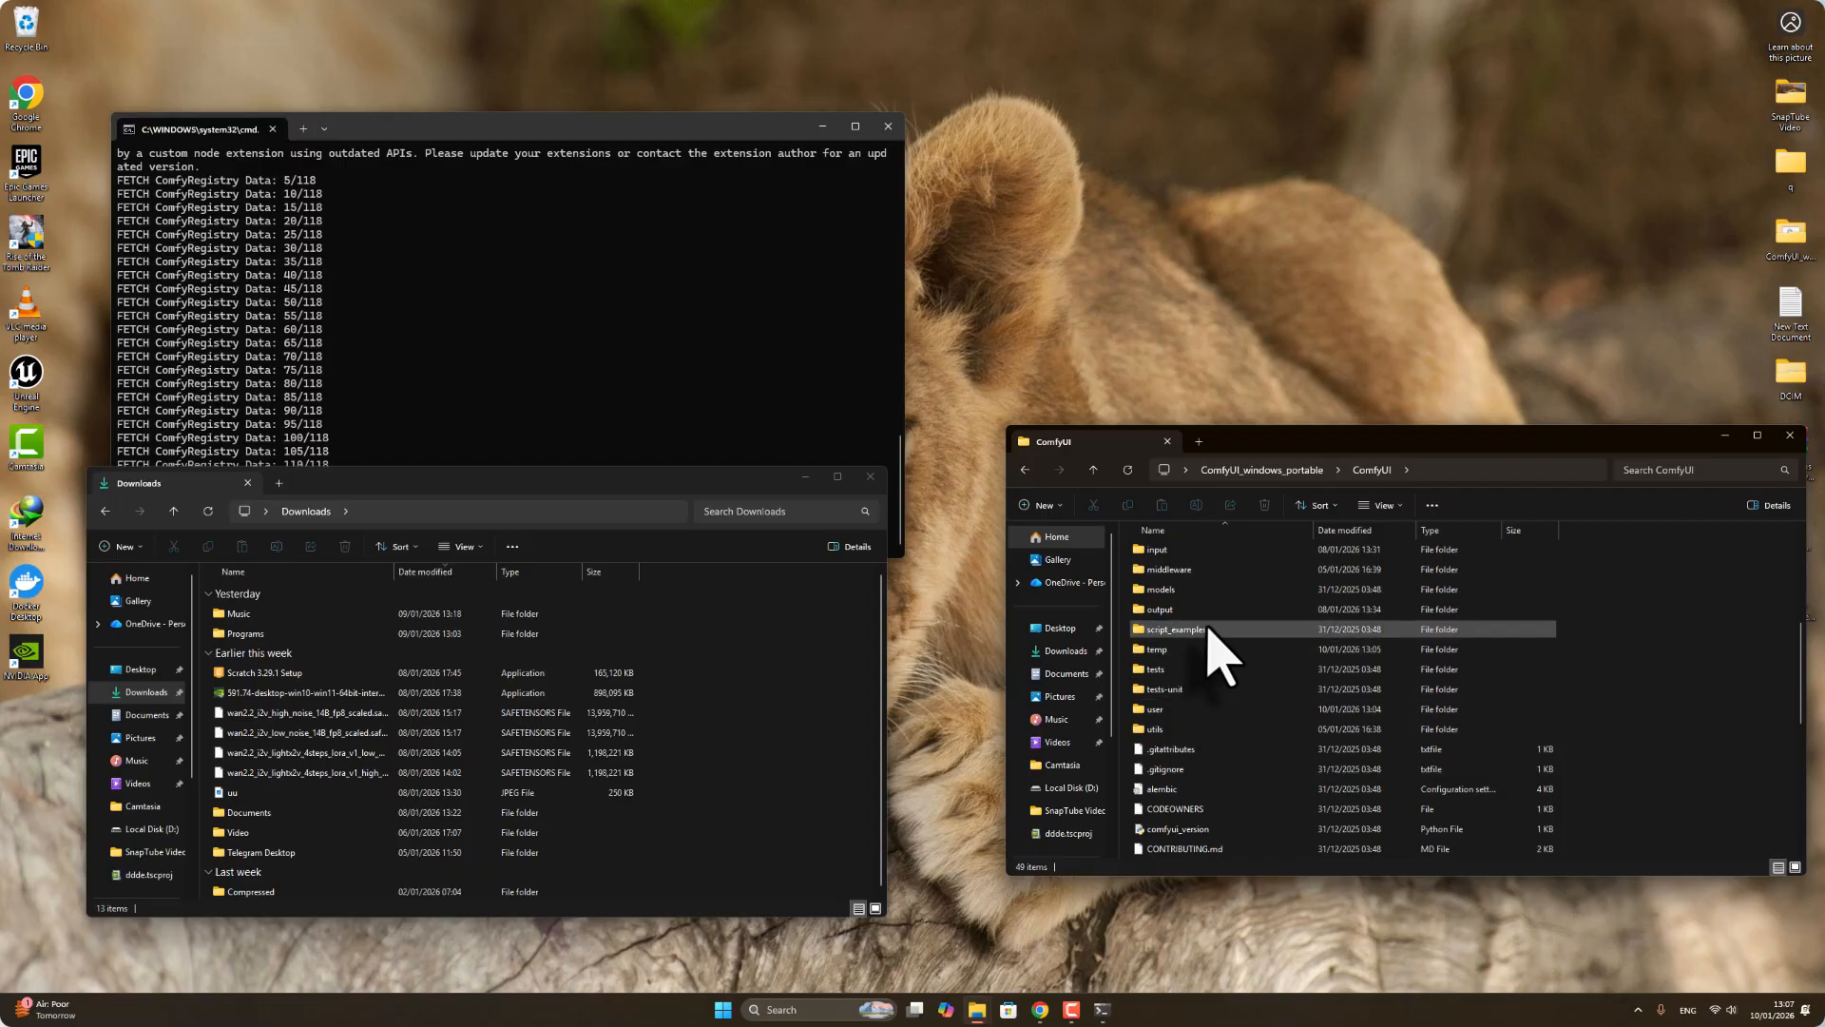
{"action": "double_click", "coordinate": [1206, 590]}
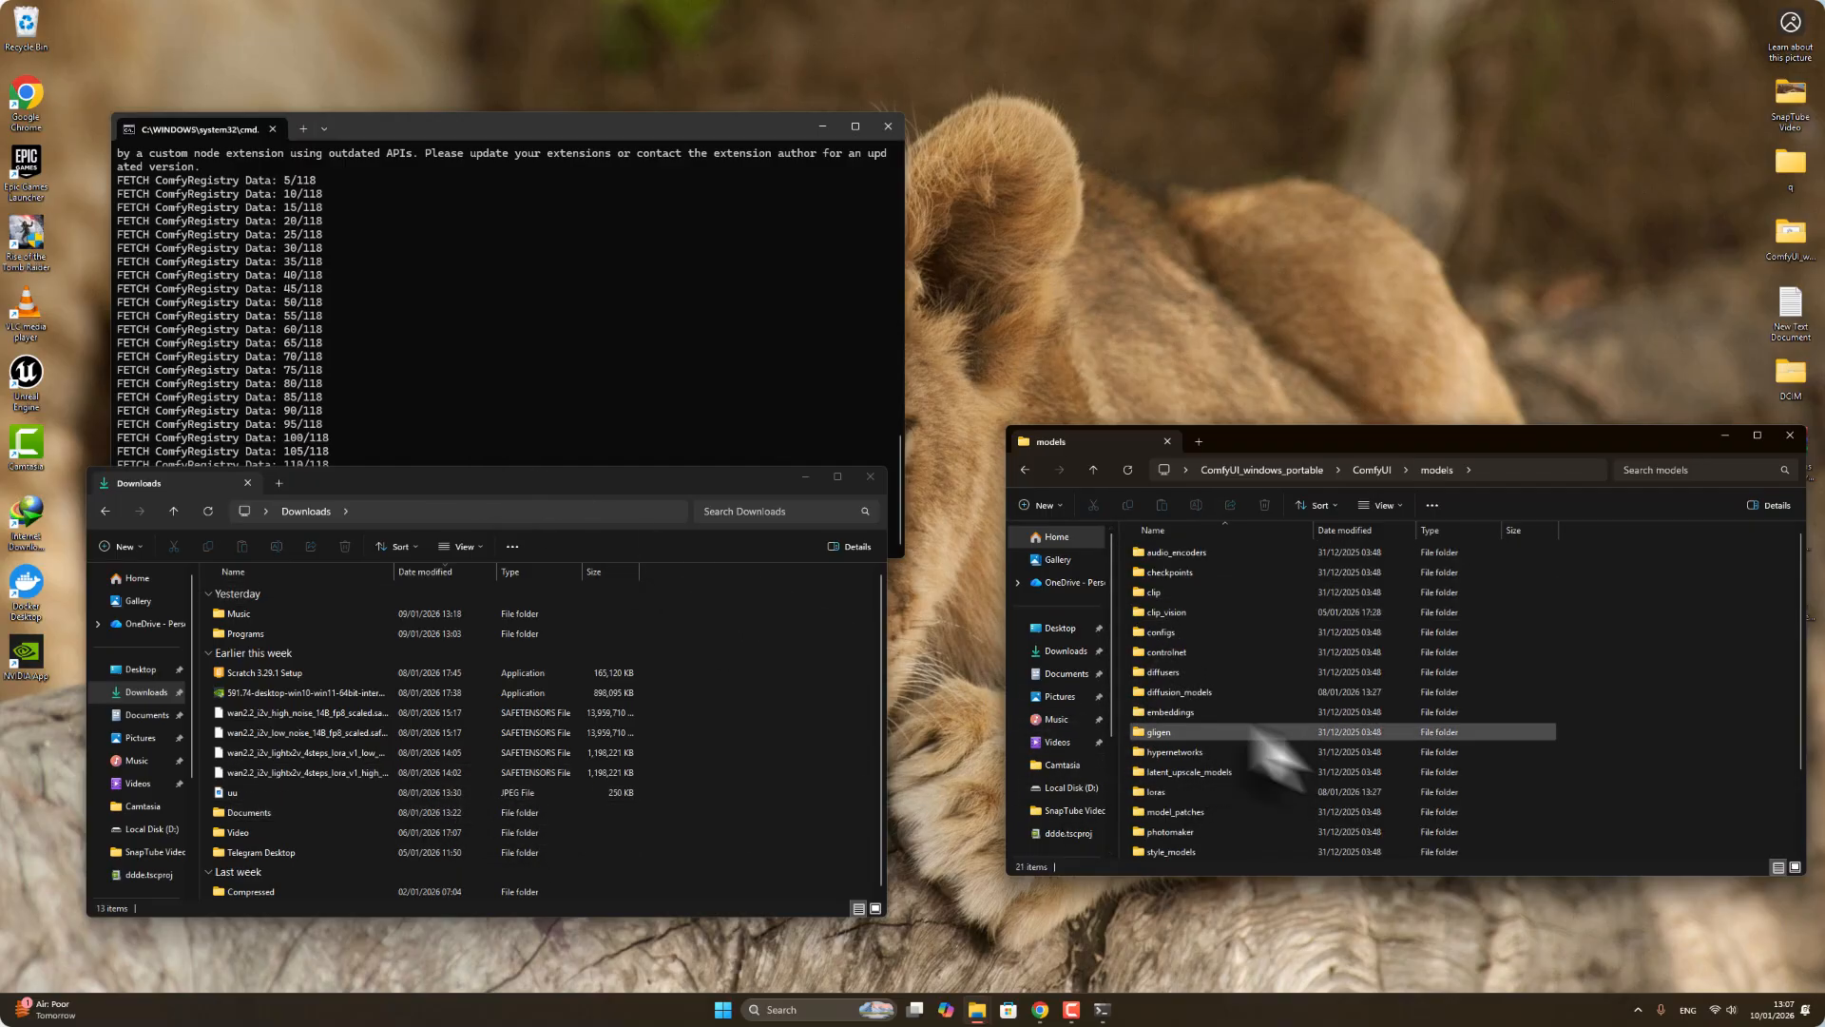
{"action": "left_click", "coordinate": [1220, 692]}
{"action": "double_click", "coordinate": [1218, 694]}
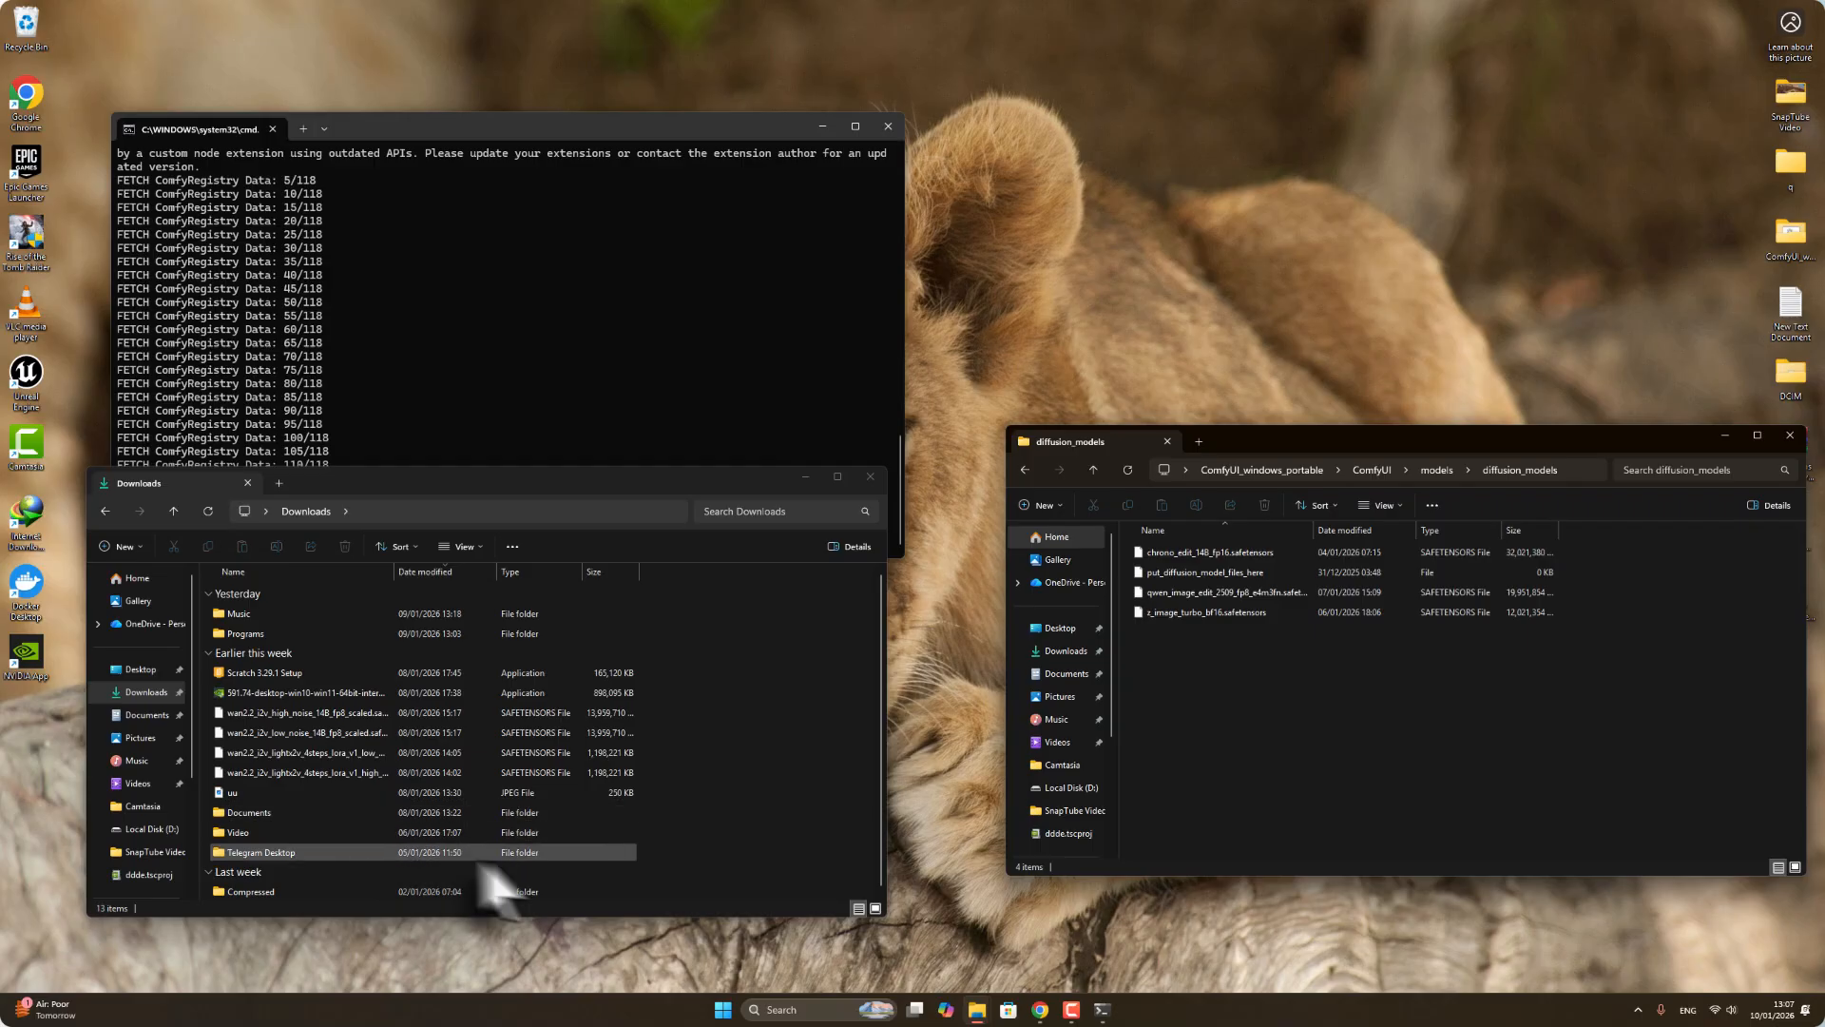
Check the missing models list and move the wan2.2_i2v high-noise and low-noise 14B fp8 scaled files from Downloads into diffusion_models.
{"action": "left_click", "coordinate": [1040, 1010]}
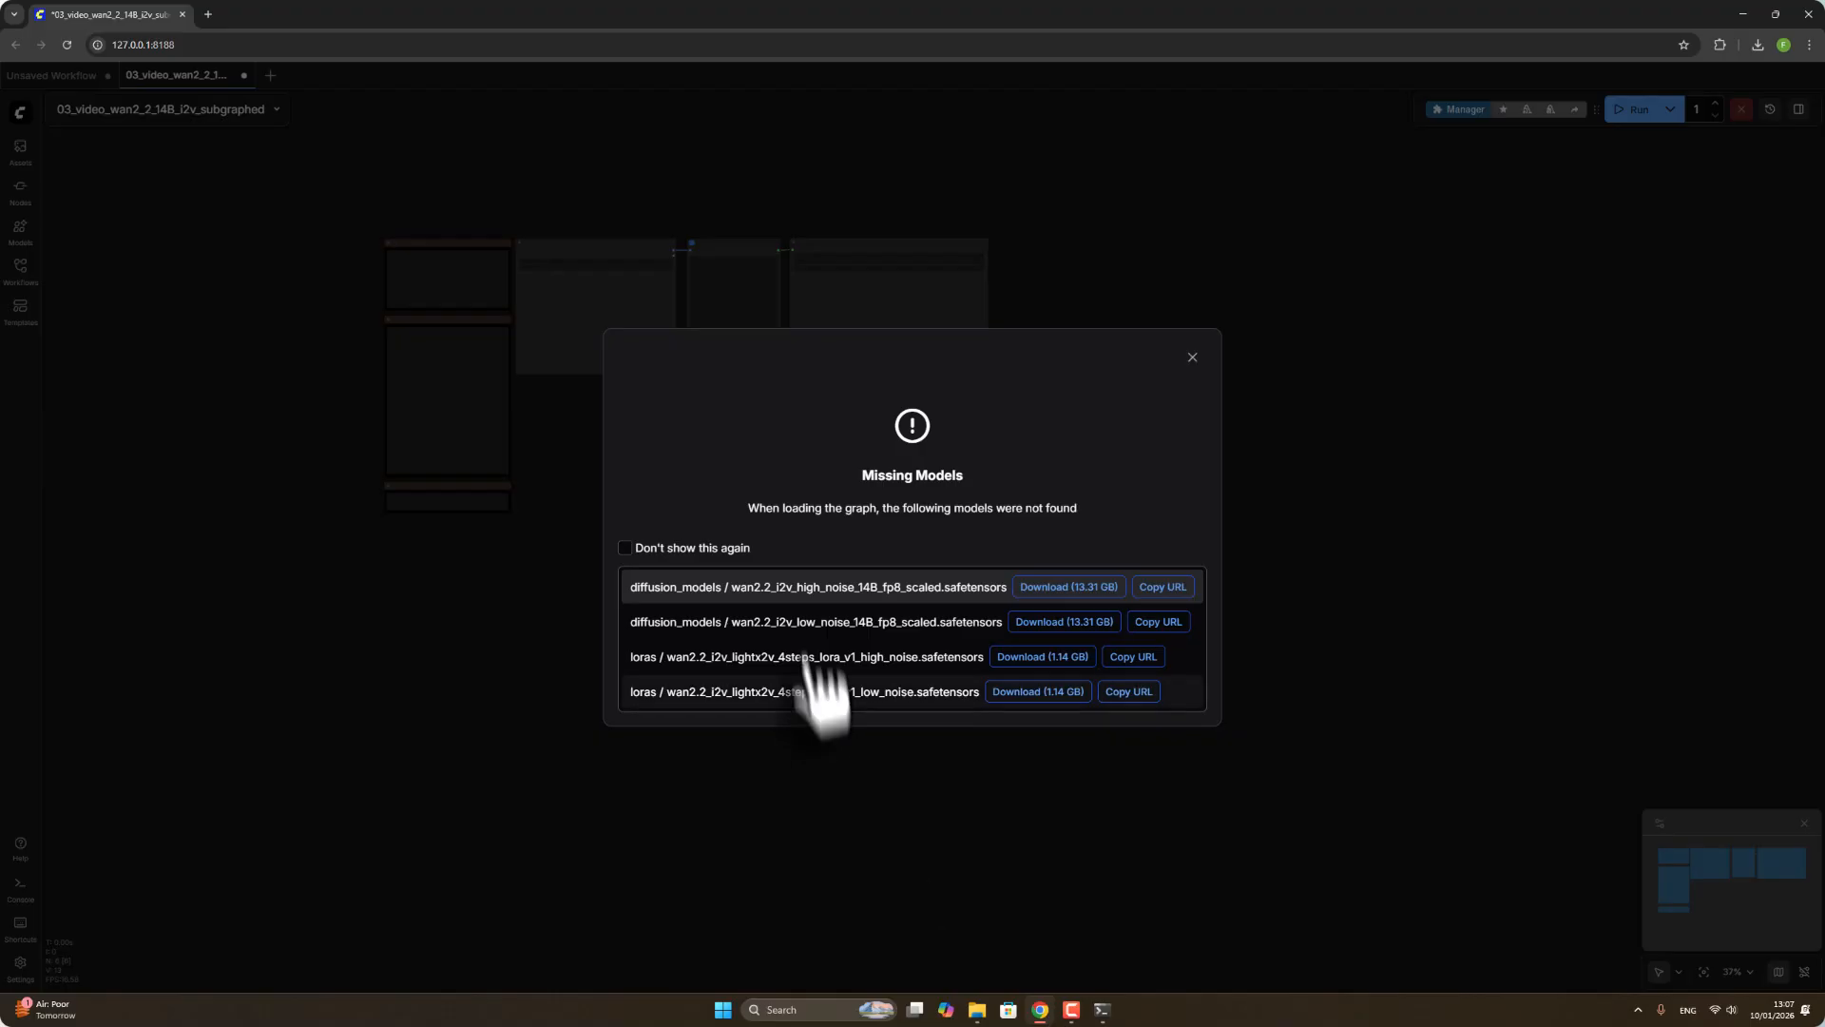
{"action": "left_click", "coordinate": [1038, 1011]}
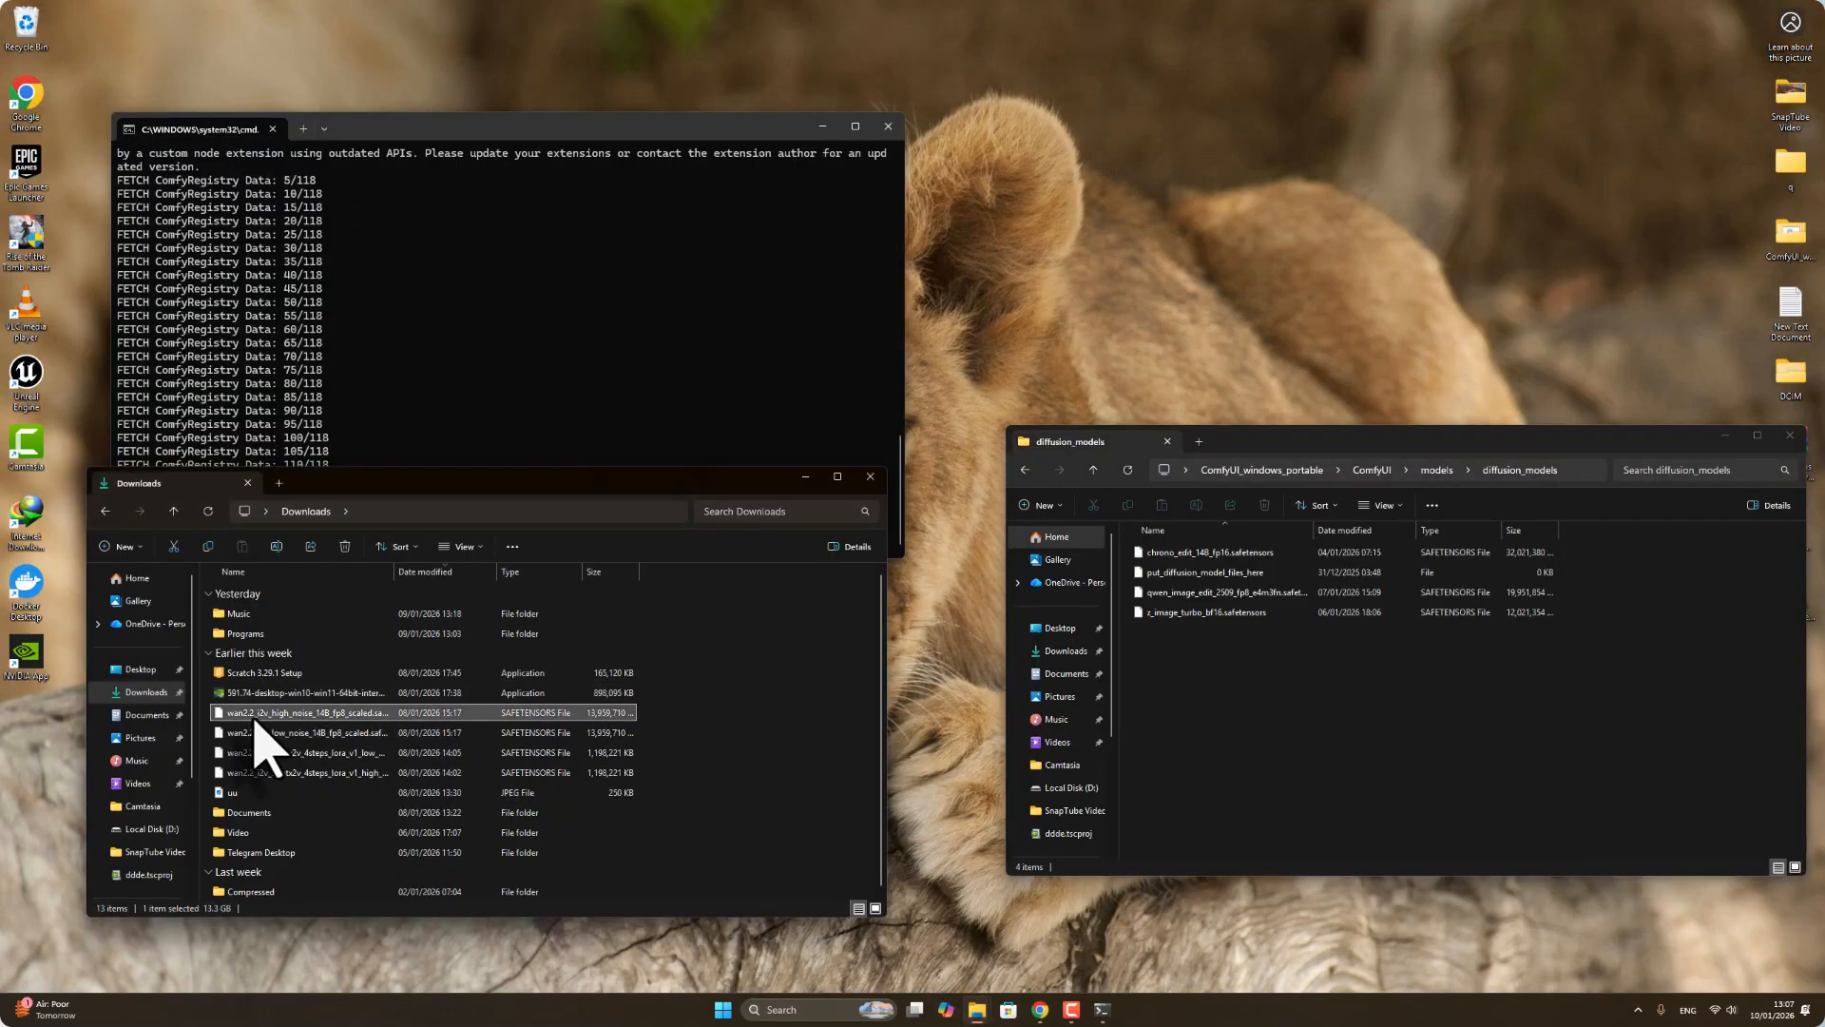
{"action": "left_click", "coordinate": [285, 732], "text": "shift"}
{"action": "left_click_drag", "start_coordinate": [293, 732], "coordinate": [1335, 732]}
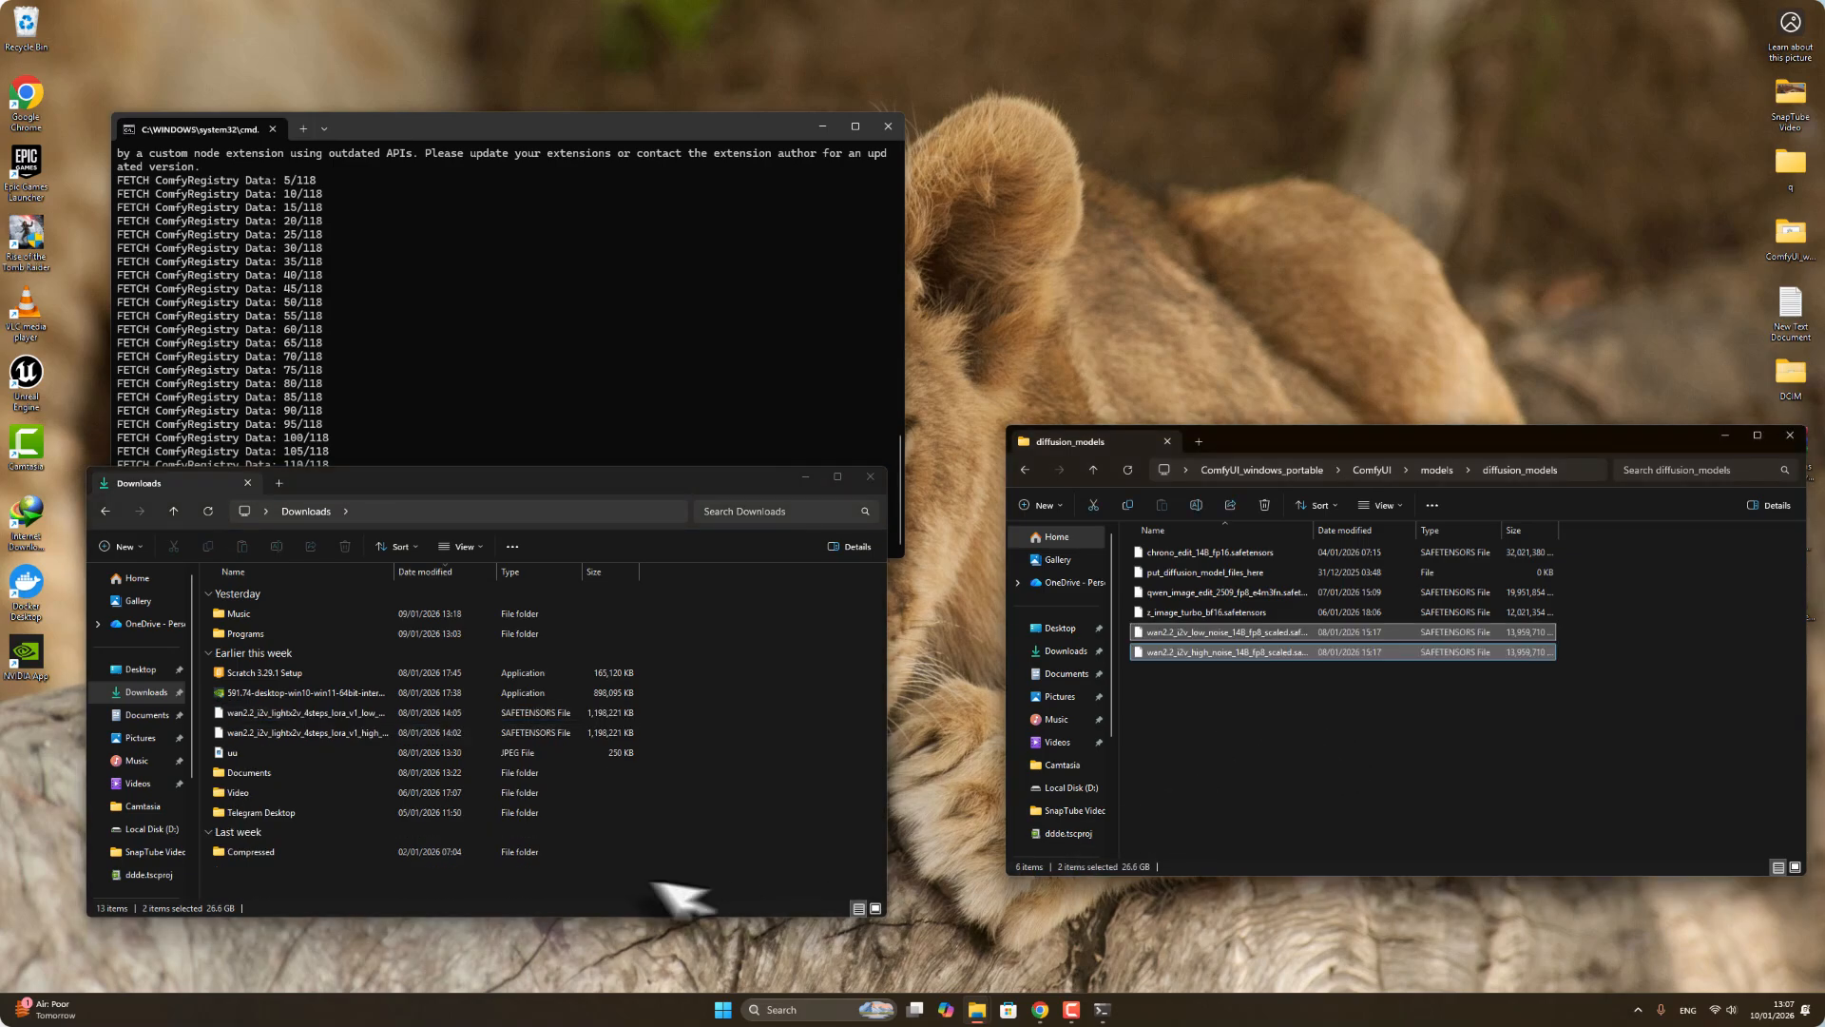
Move the high-noise and low-noise wan2.2_i2v_lightx2v_4steps_lora files from Downloads into the models folder's loras subfolder.
{"action": "left_click", "coordinate": [1045, 1010]}
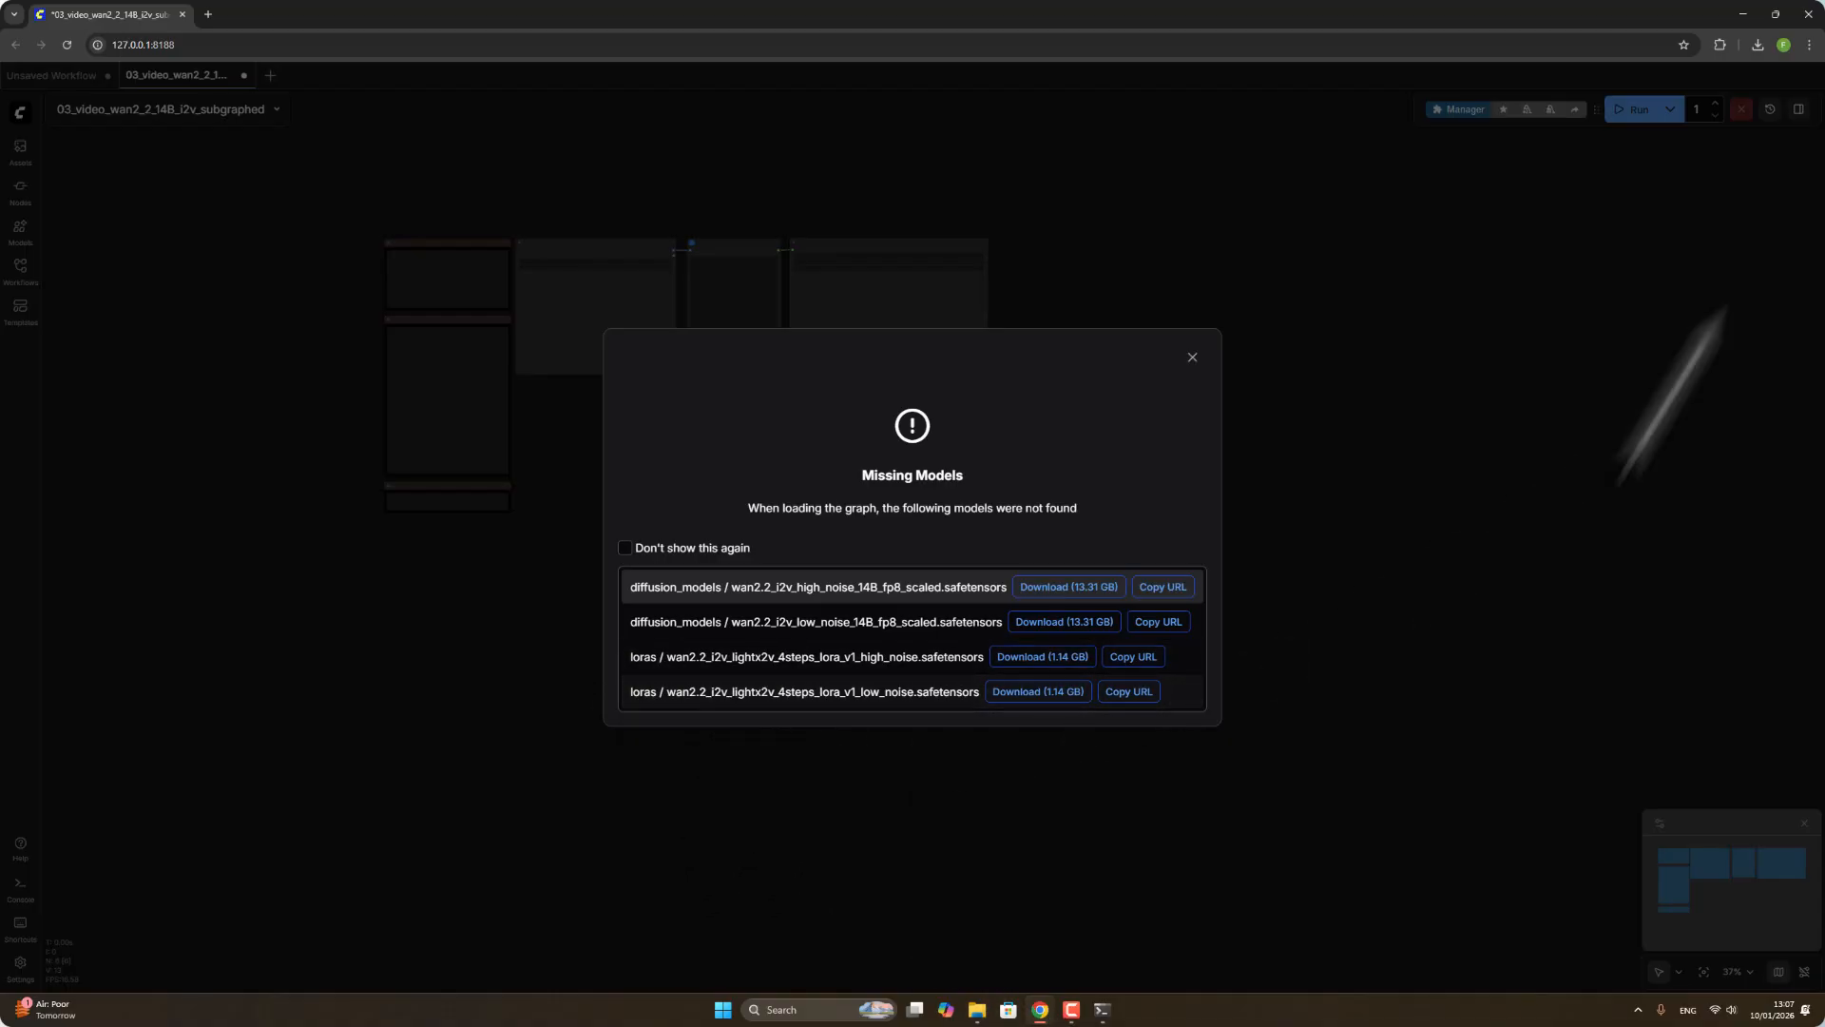
{"action": "left_click", "coordinate": [1743, 14]}
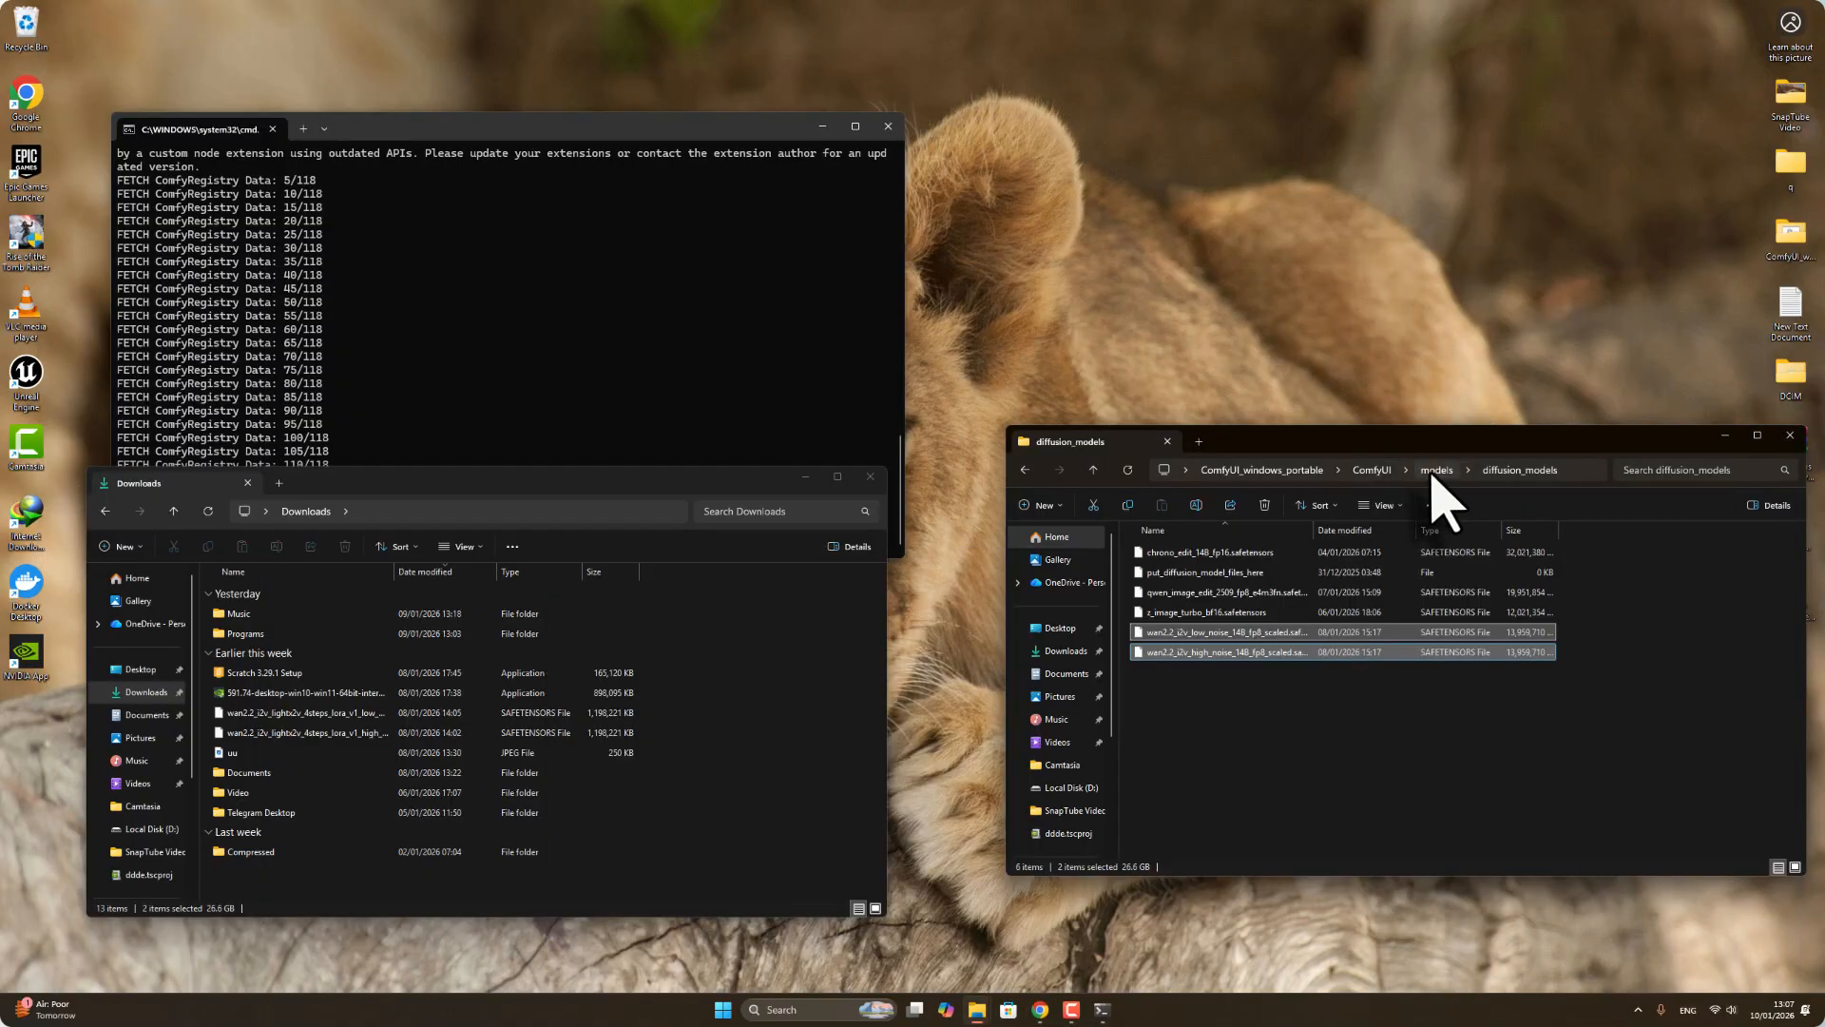
{"action": "left_click", "coordinate": [1436, 471]}
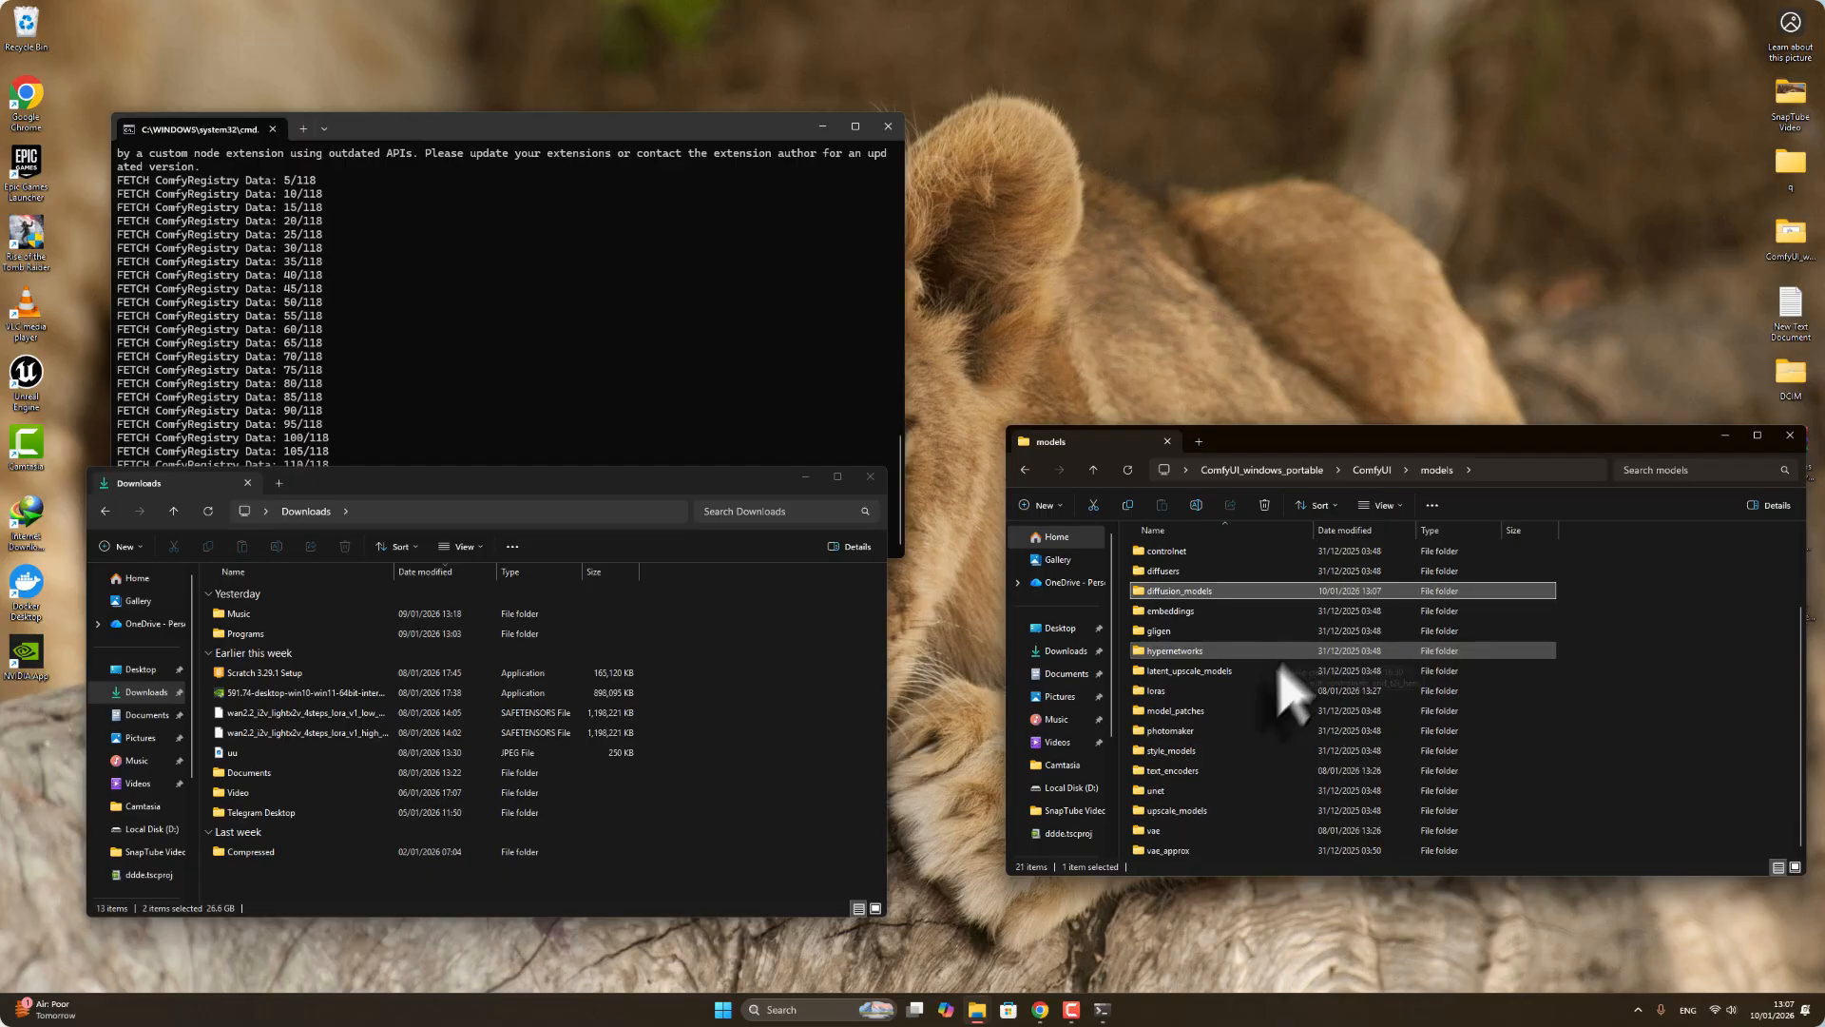
{"action": "double_click", "coordinate": [1253, 688]}
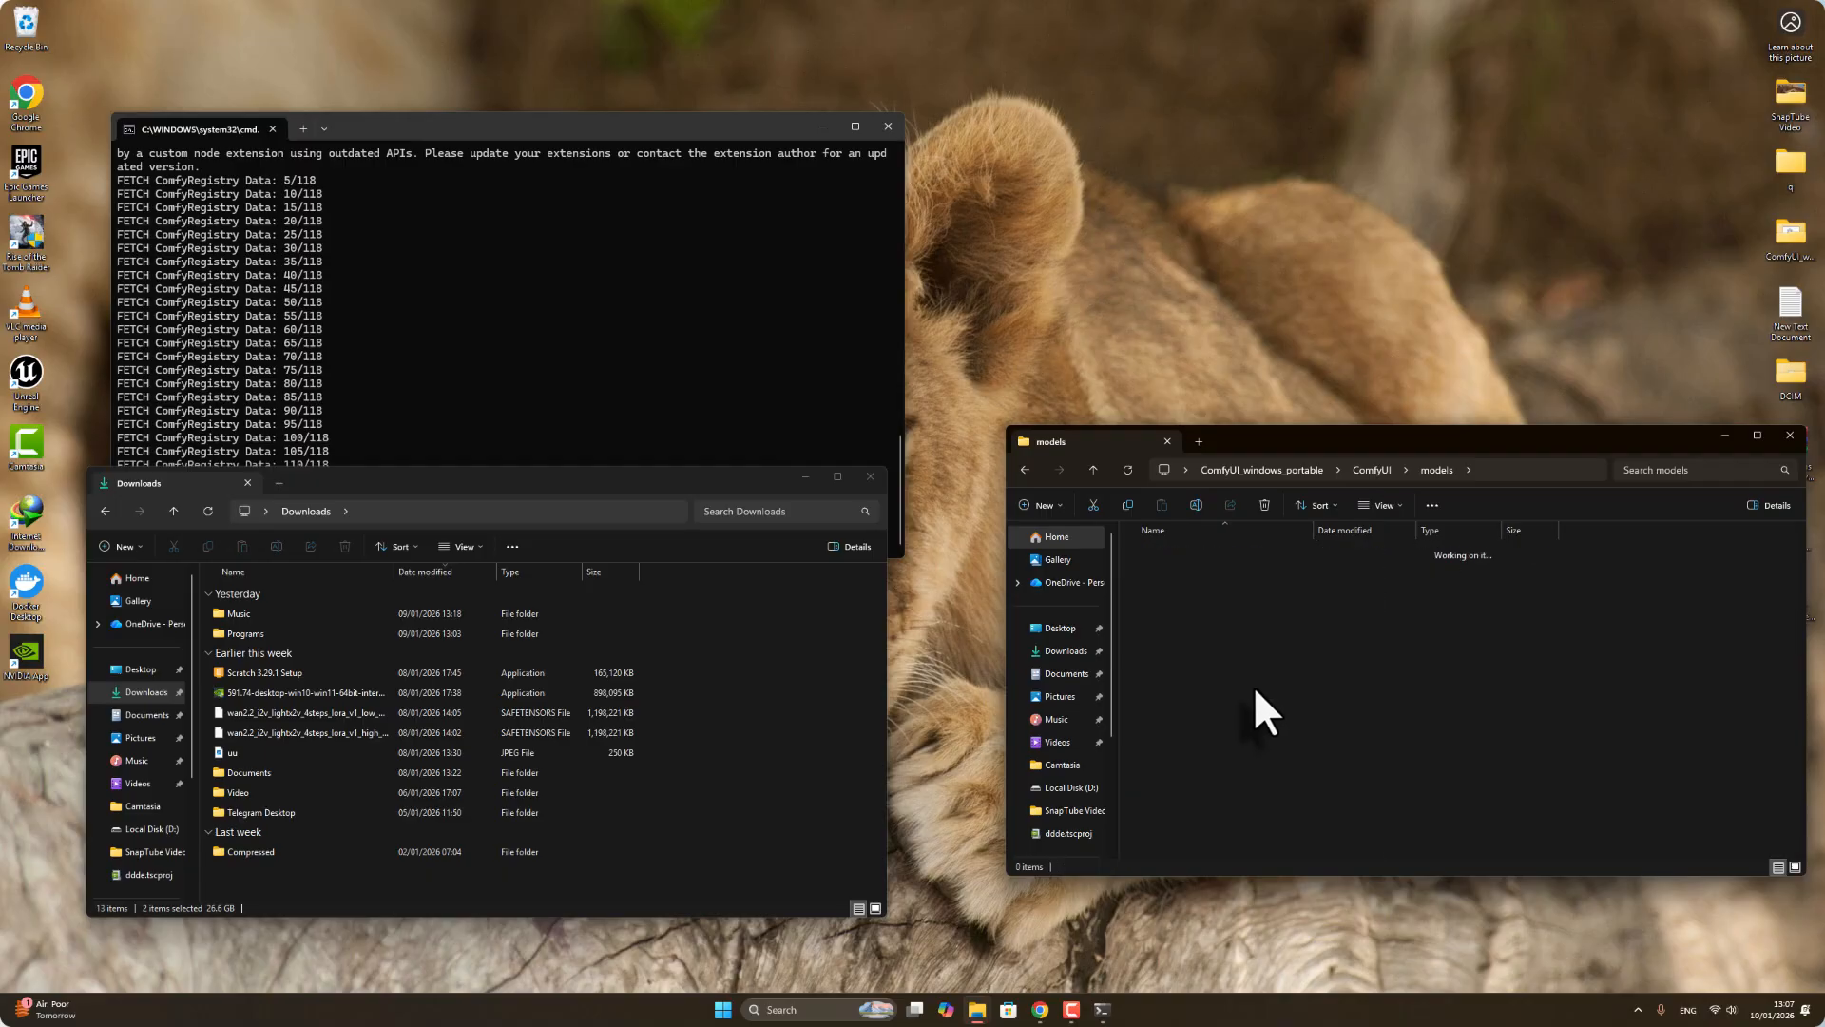
{"action": "left_click", "coordinate": [239, 719]}
{"action": "left_click", "coordinate": [277, 736], "text": "ctrl"}
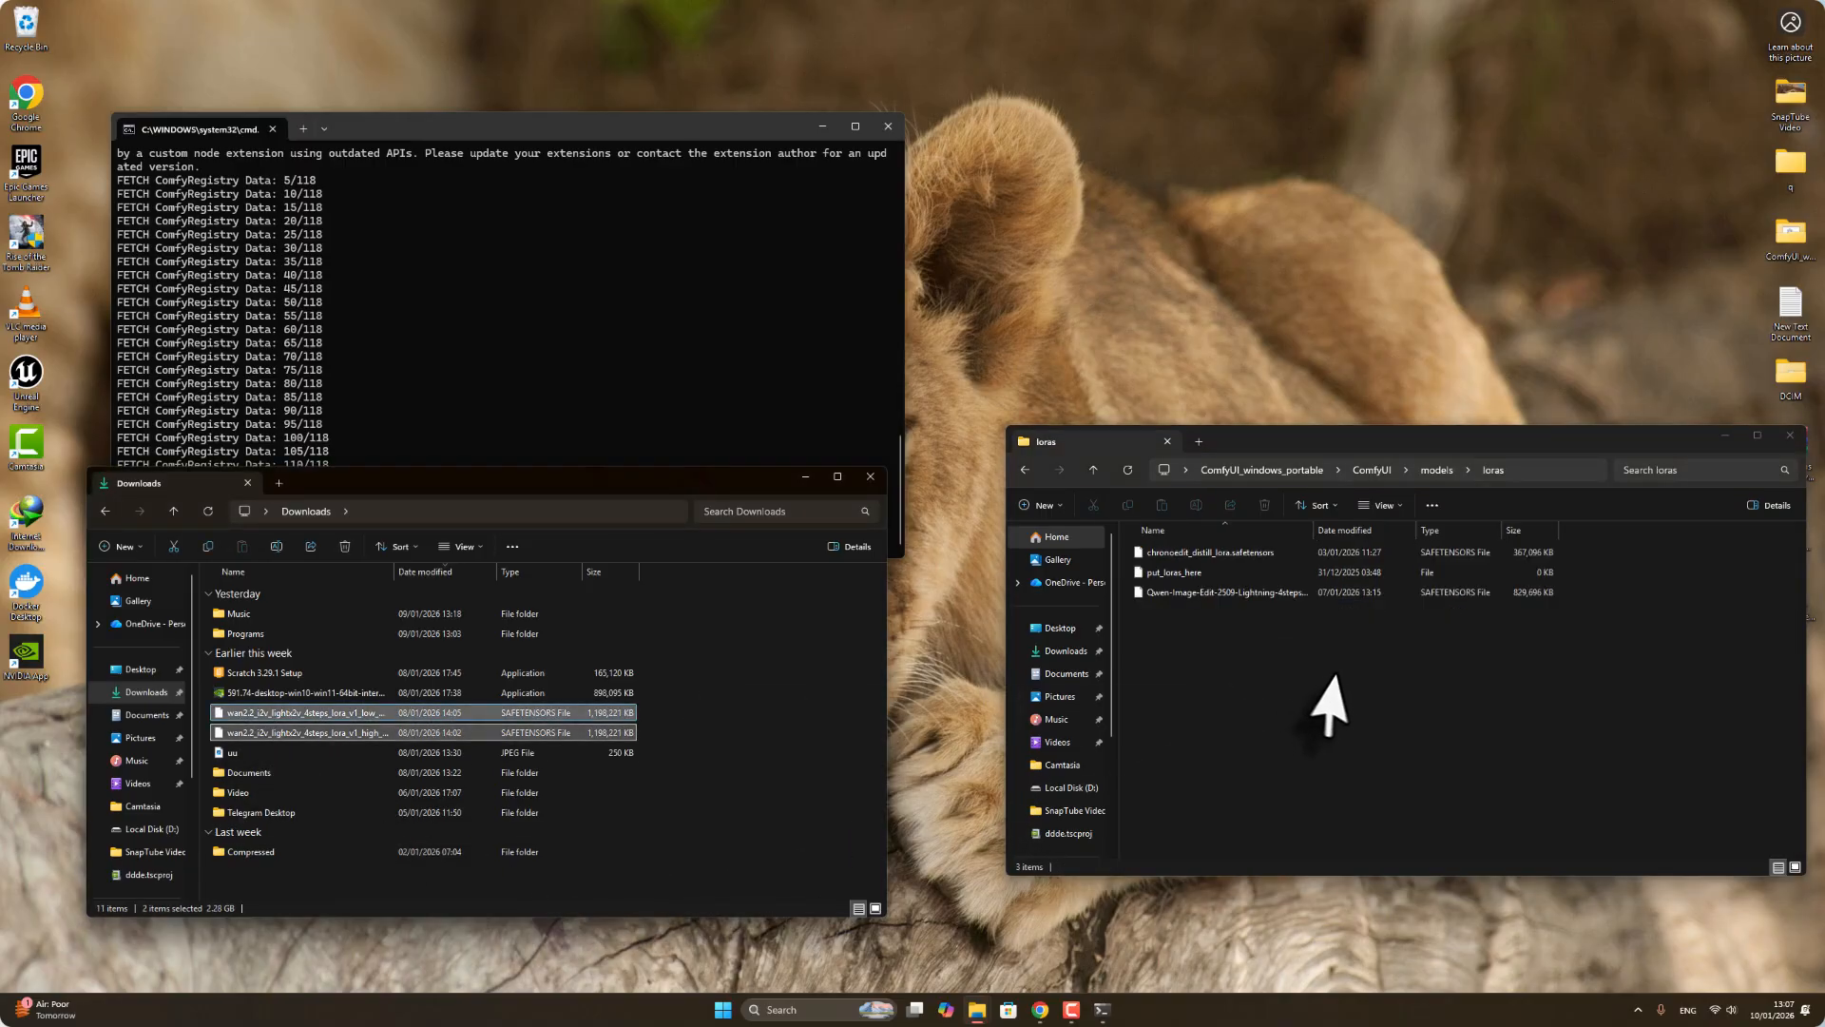
{"action": "left_click_drag", "start_coordinate": [489, 734], "coordinate": [1222, 722]}
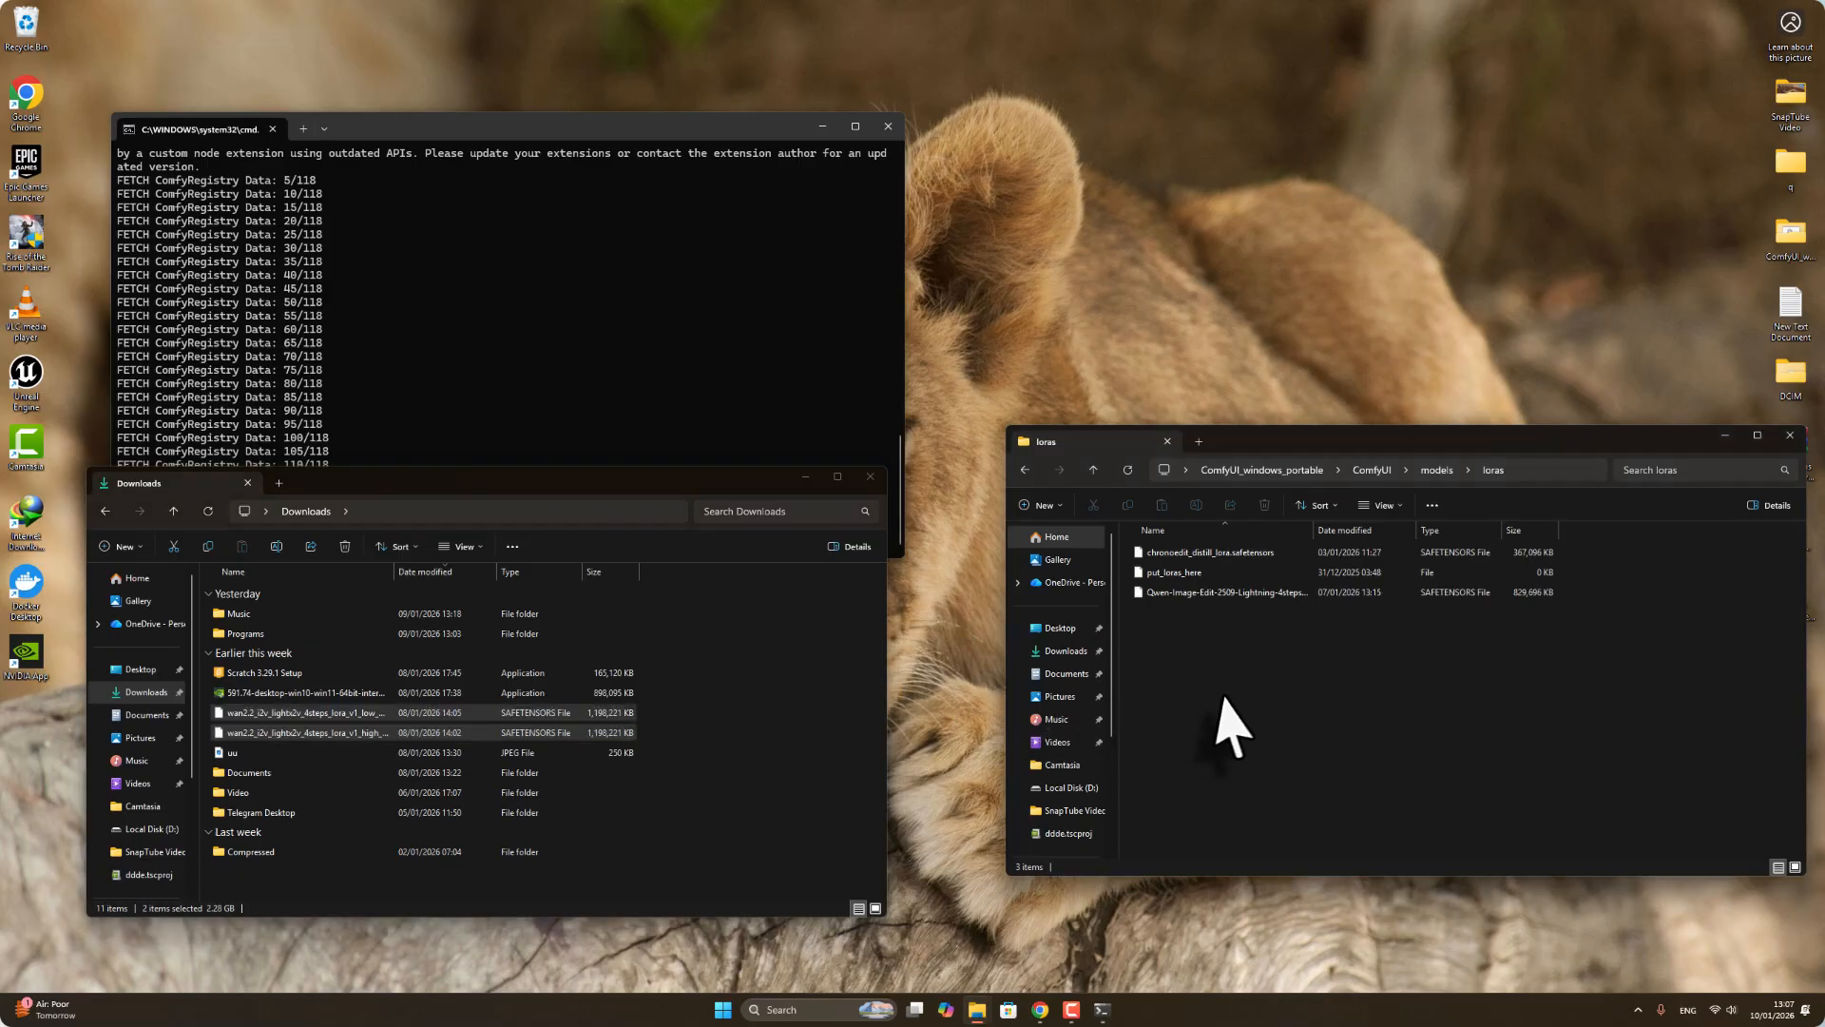
Close both folder windows and reload the ComfyUI page in the browser.
{"action": "left_click", "coordinate": [869, 475]}
{"action": "left_click", "coordinate": [1791, 437]}
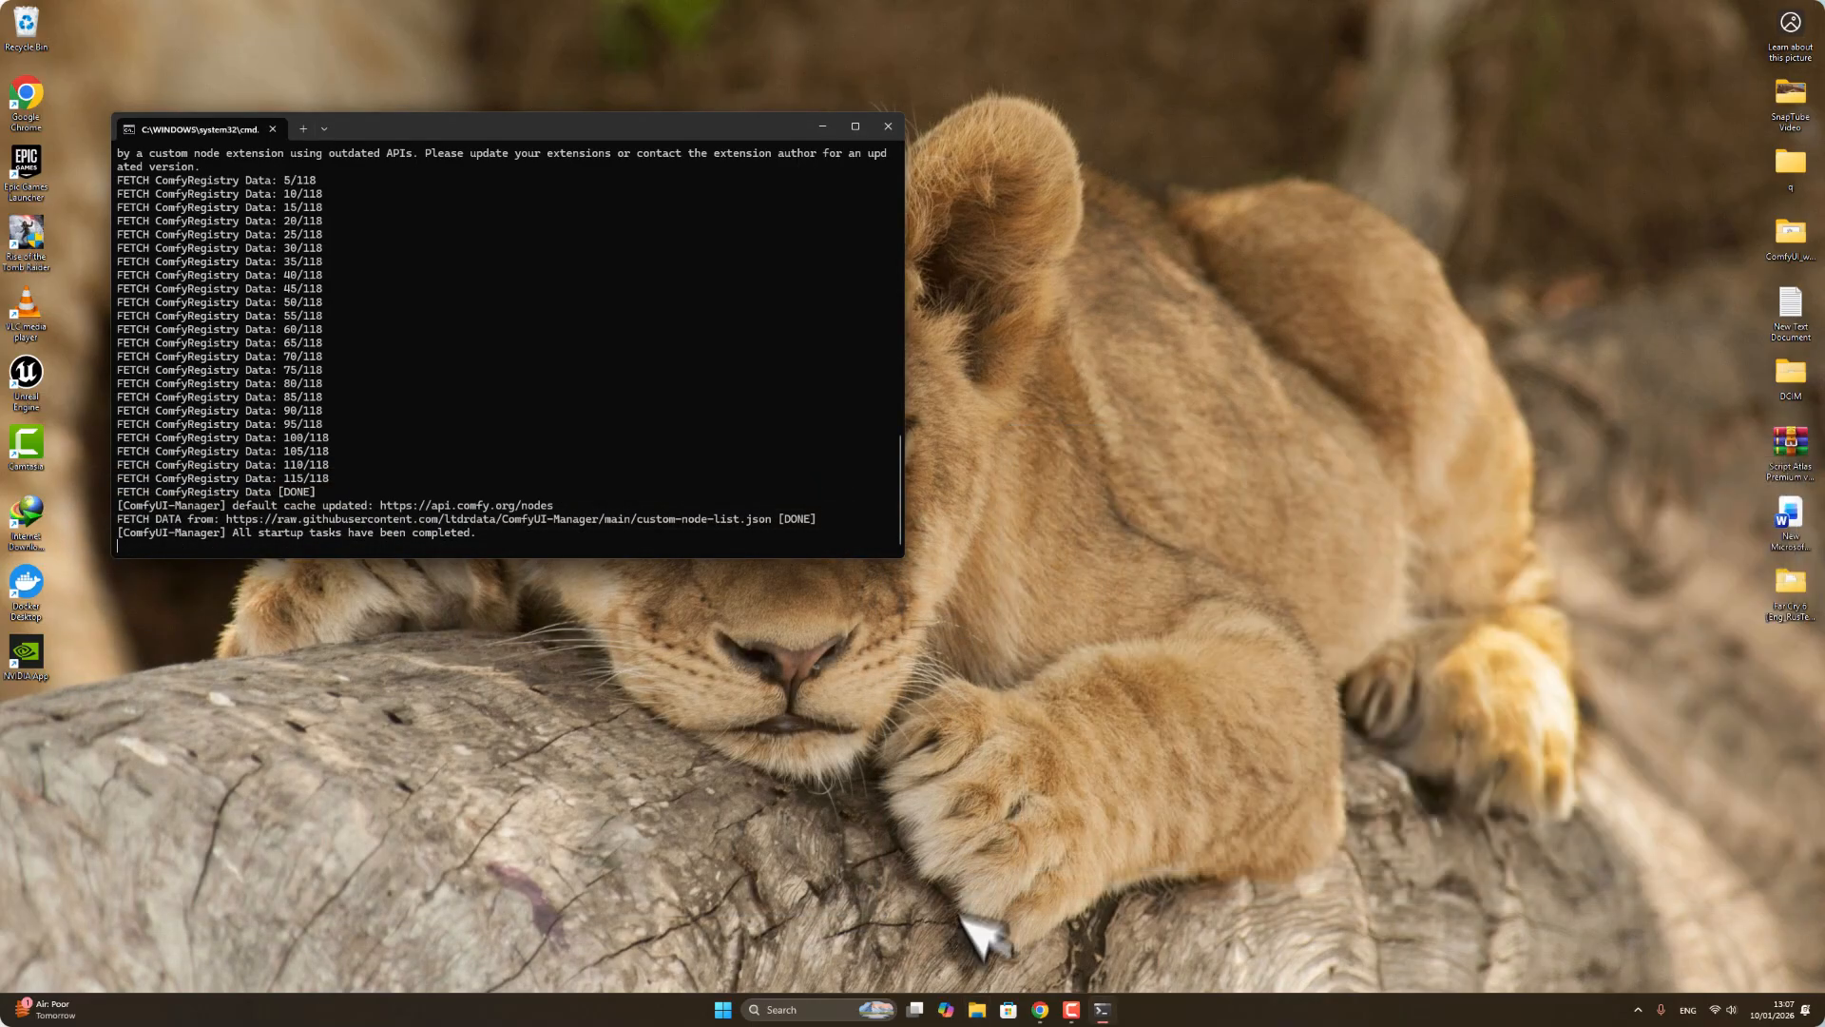
{"action": "left_click", "coordinate": [1053, 1010]}
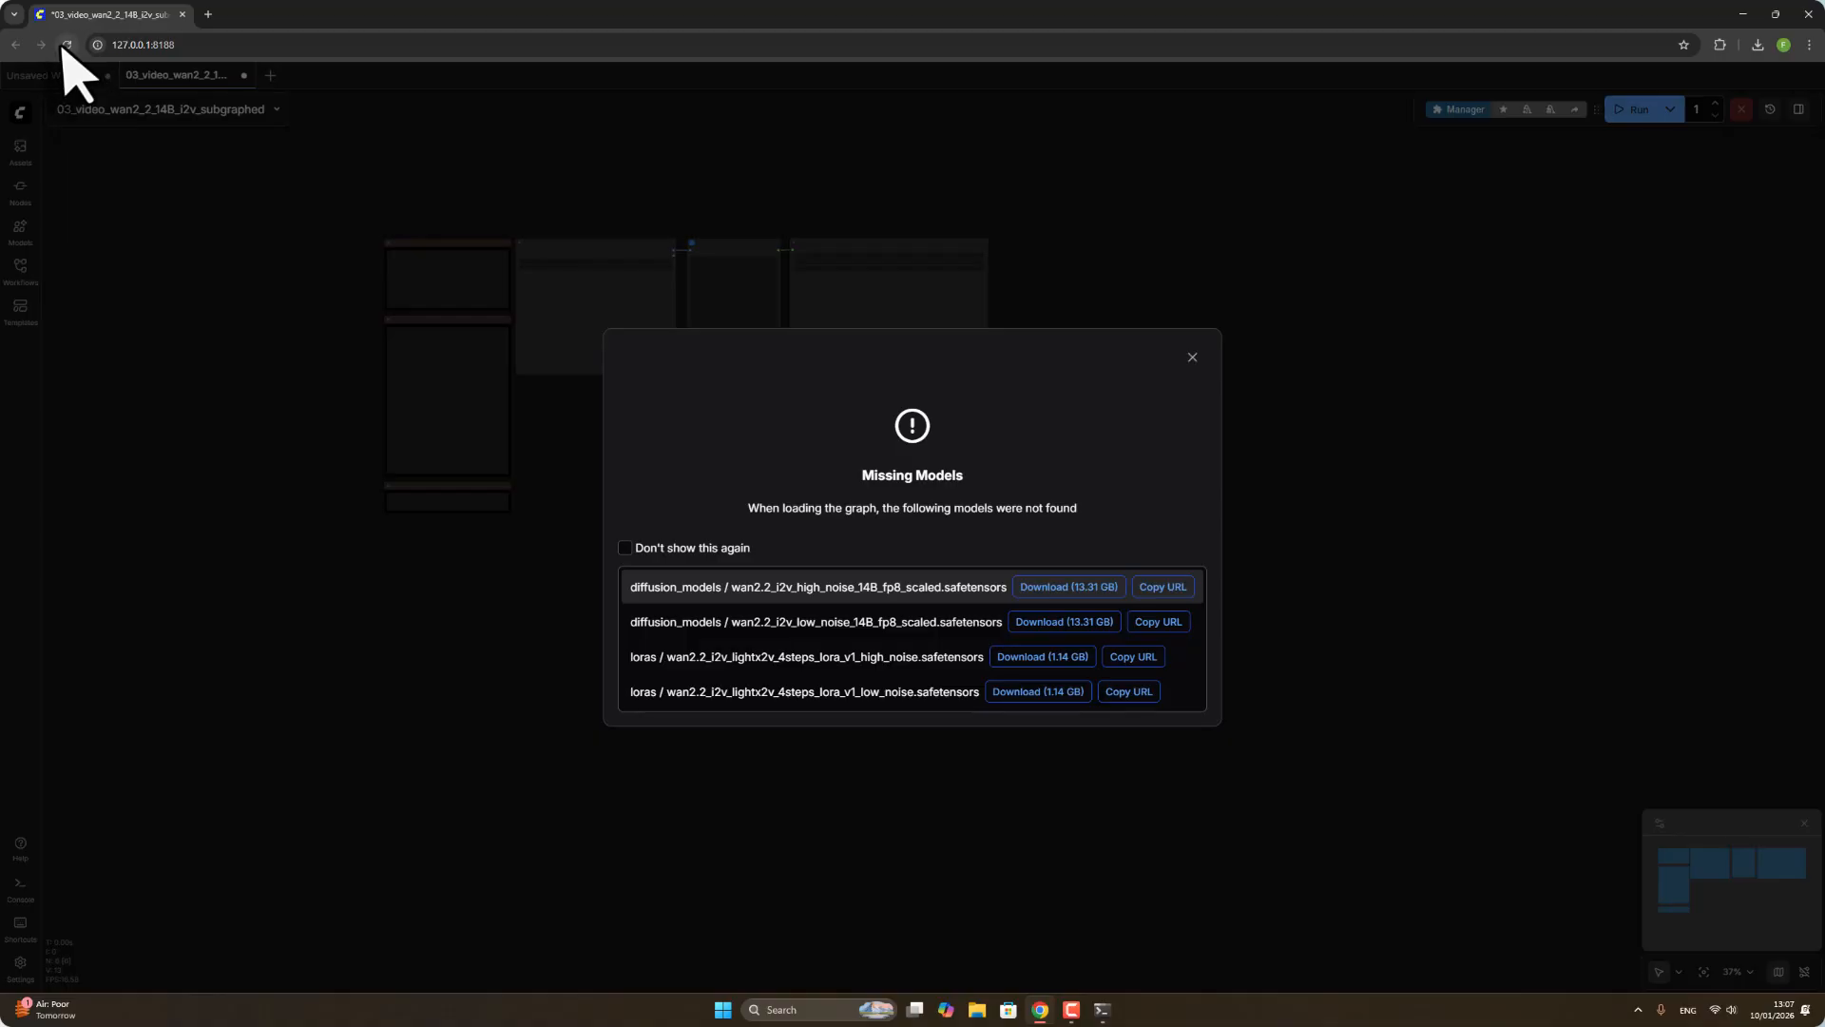
{"action": "left_click", "coordinate": [65, 45]}
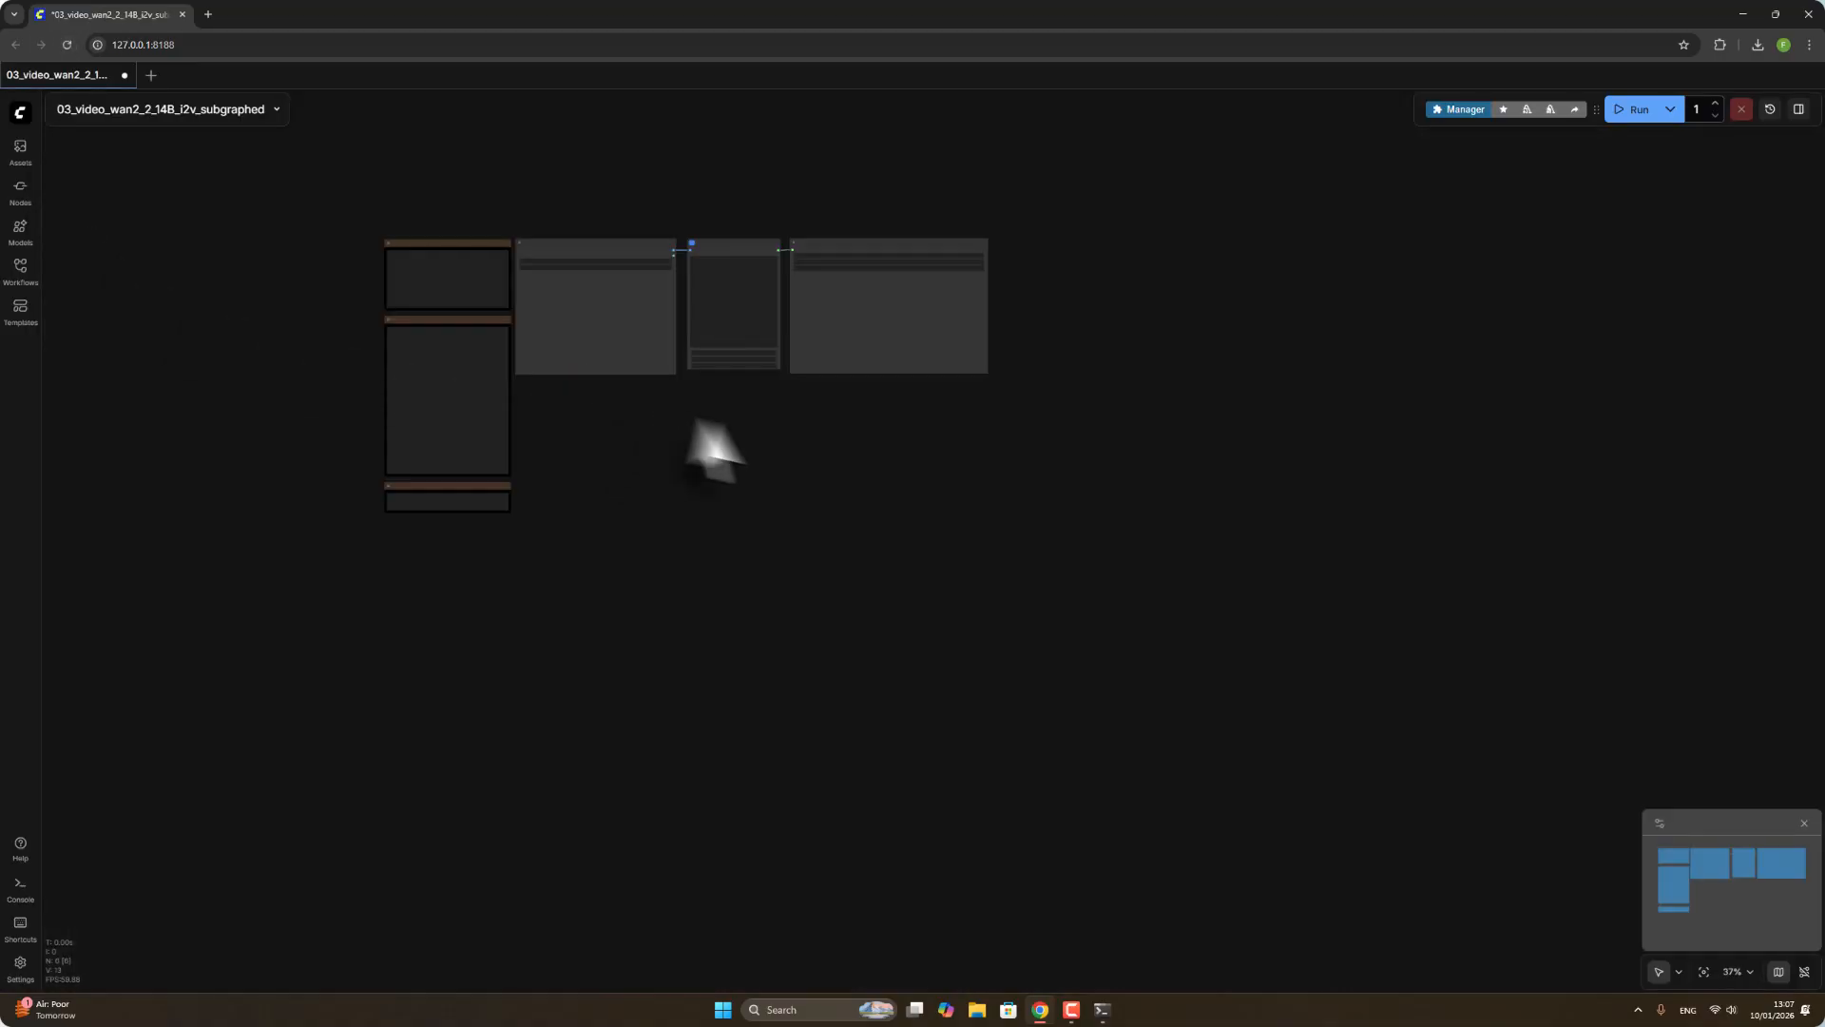
Examine the workflow's notes and its Start Frame Image, Wan2.2 Image to Video and Save Video nodes.
{"action": "scroll", "coordinate": [715, 451], "scroll_direction": "up", "scroll_amount": 6}
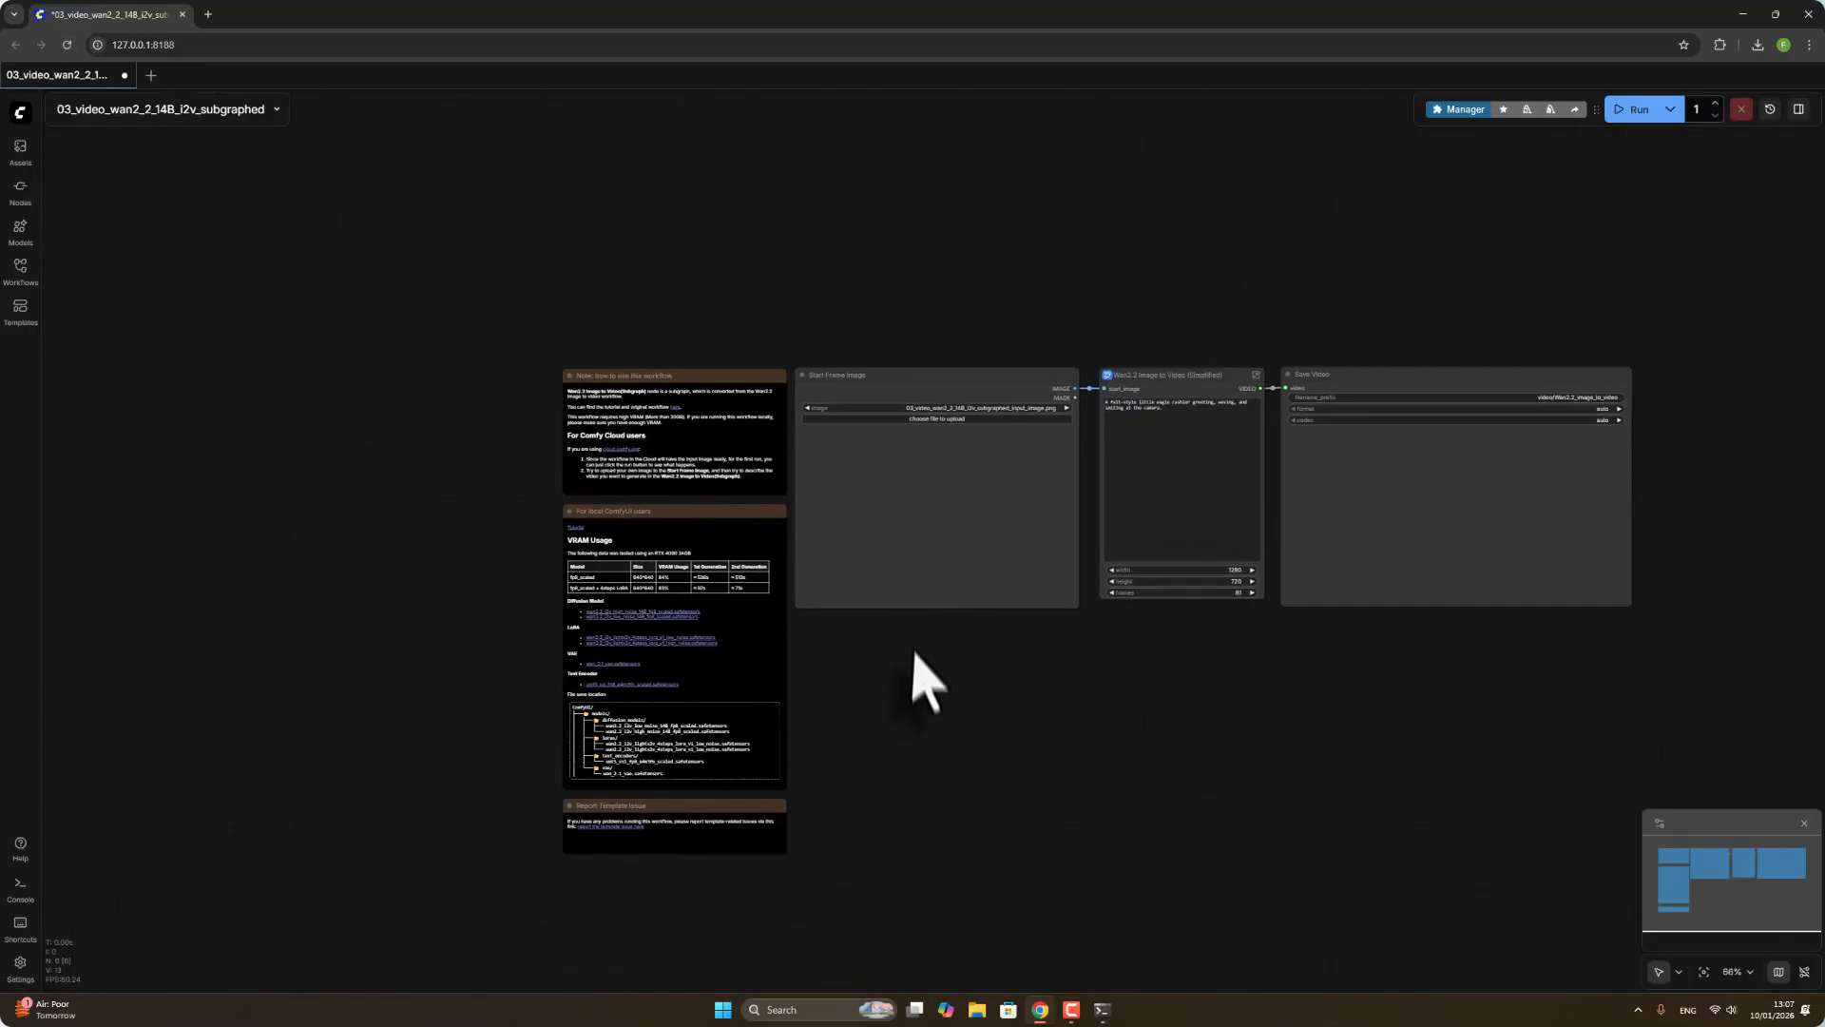
{"action": "scroll", "coordinate": [927, 680], "scroll_direction": "up", "scroll_amount": 4}
{"action": "left_click_drag", "start_coordinate": [1035, 766], "coordinate": [940, 787]}
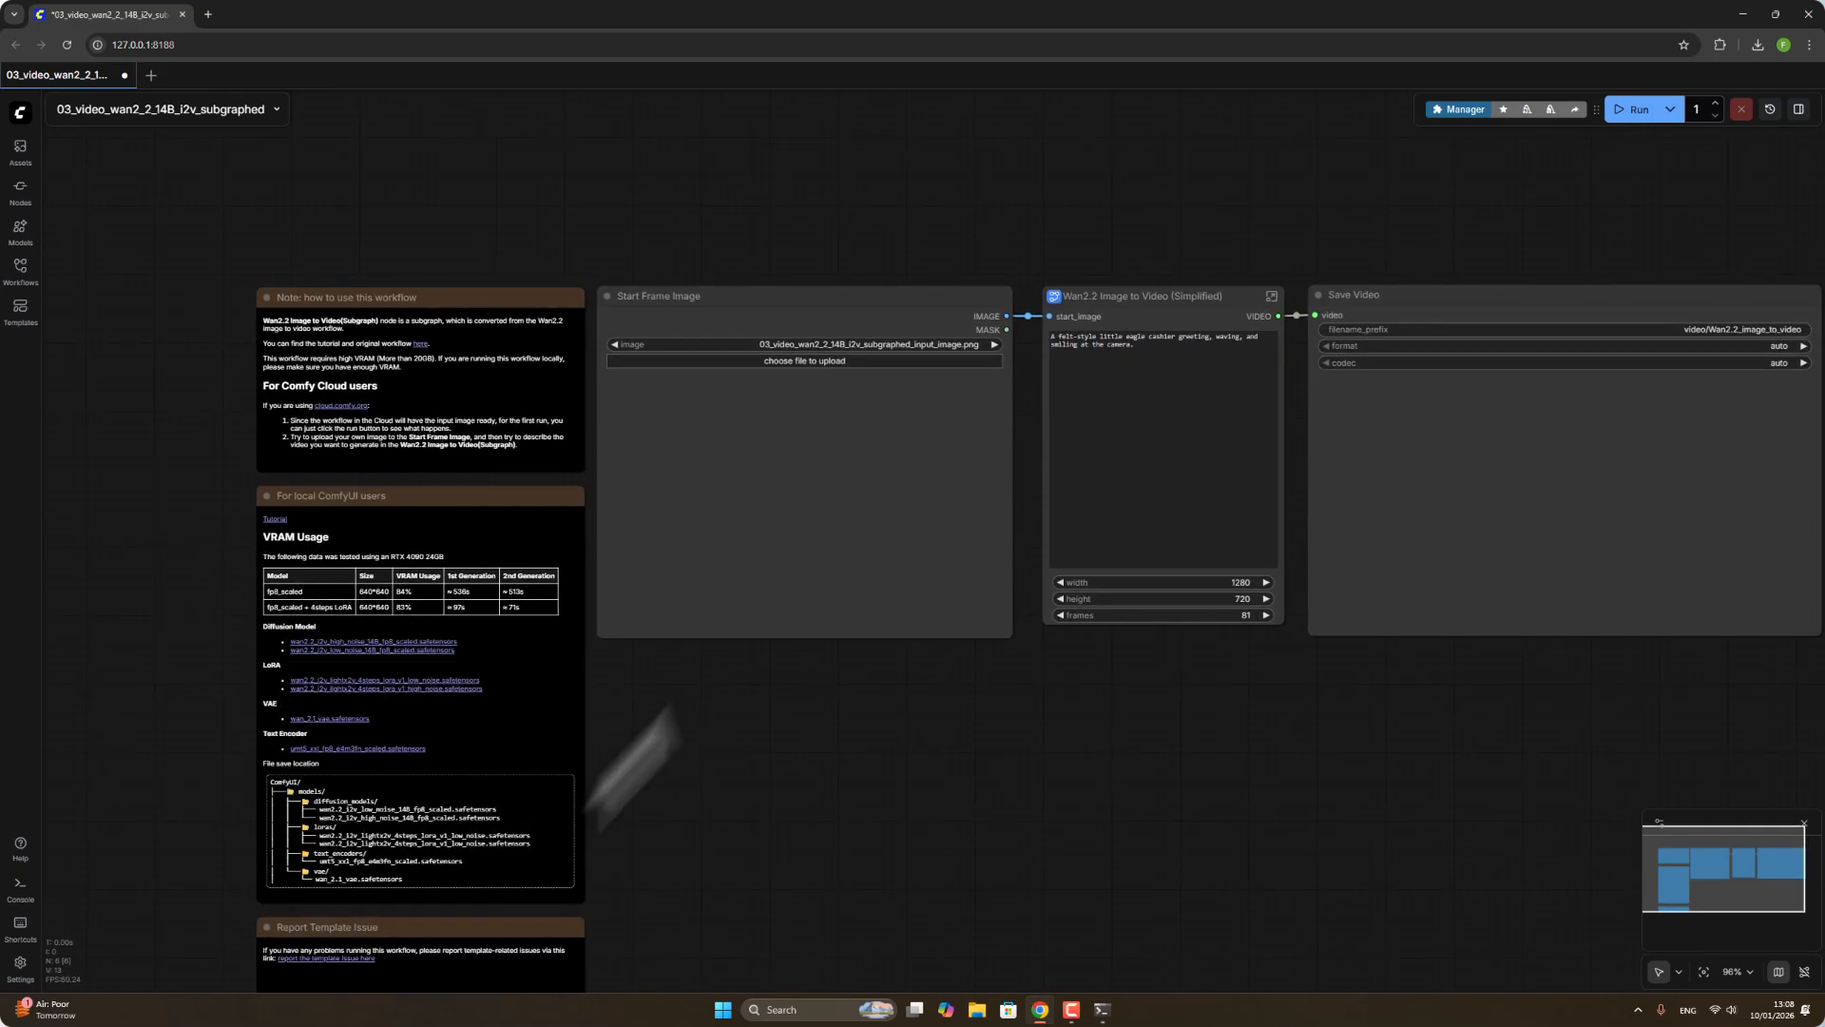
{"action": "left_click_drag", "start_coordinate": [892, 797], "coordinate": [710, 791]}
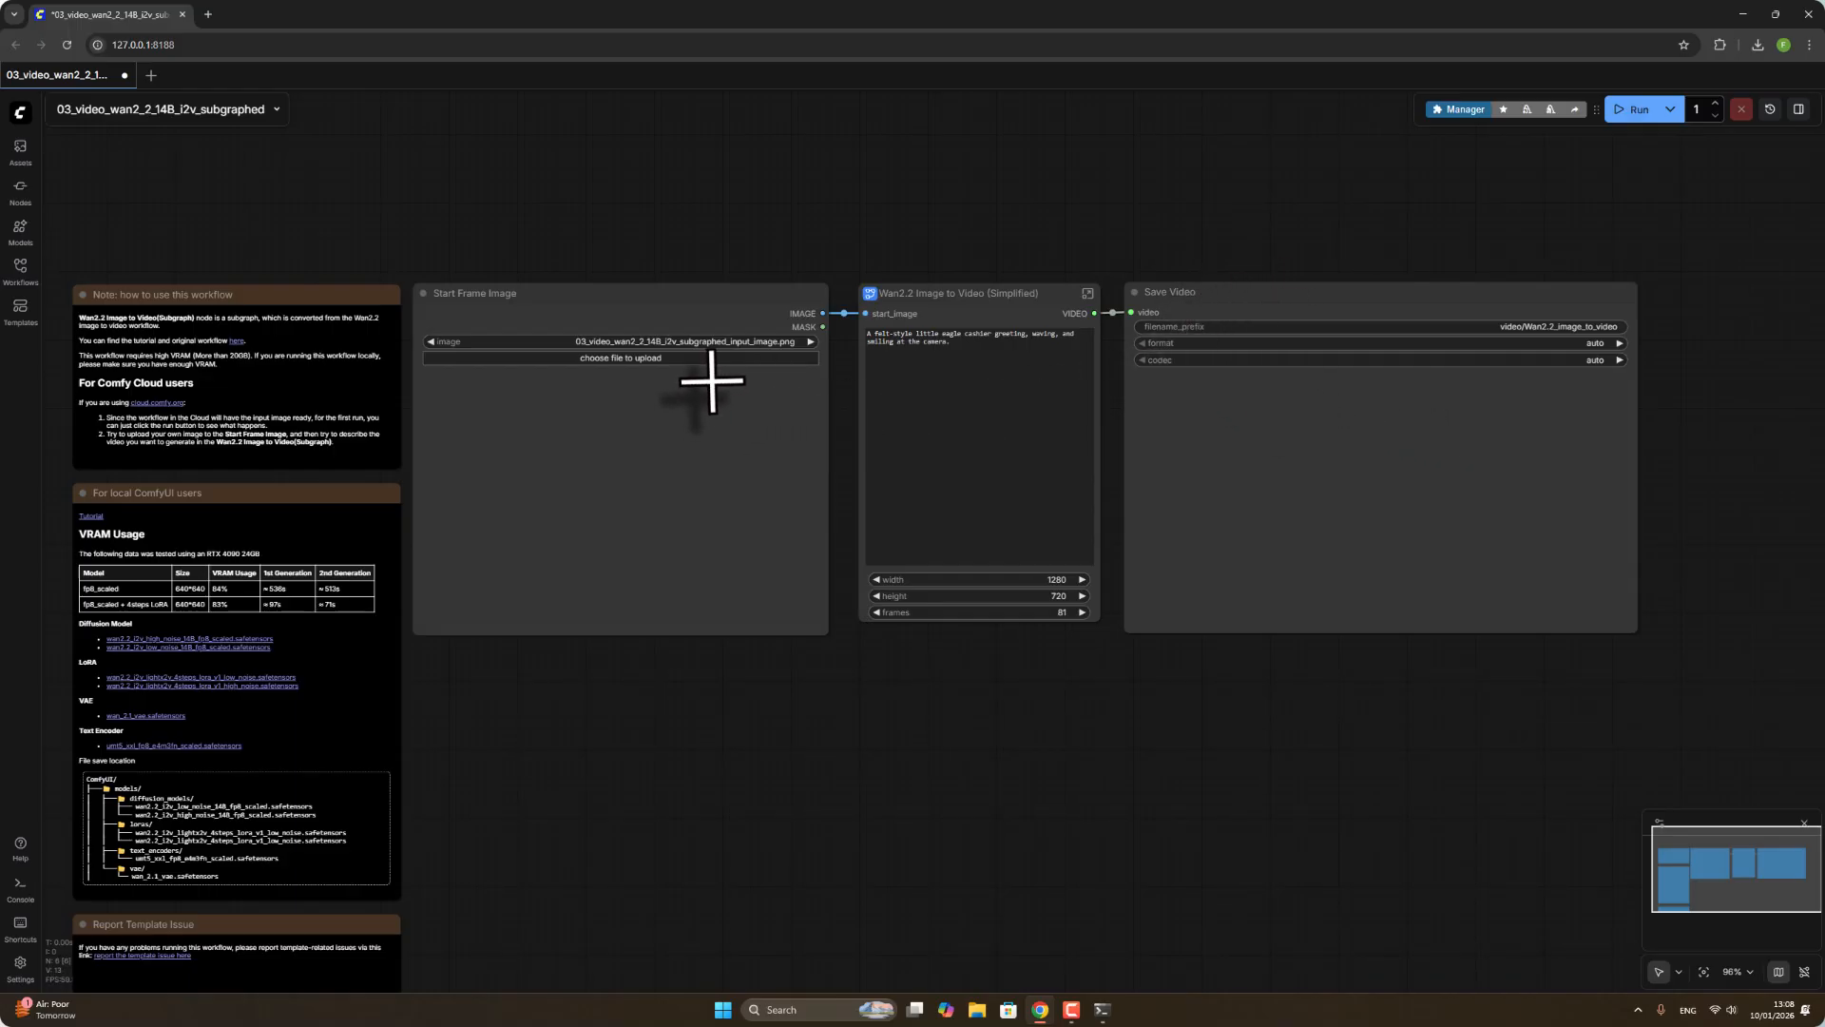
Open chatgpt.com in a new browser tab and submit the request "create image about two boys play football".
{"action": "left_click", "coordinate": [207, 14]}
{"action": "left_click", "coordinate": [243, 45]}
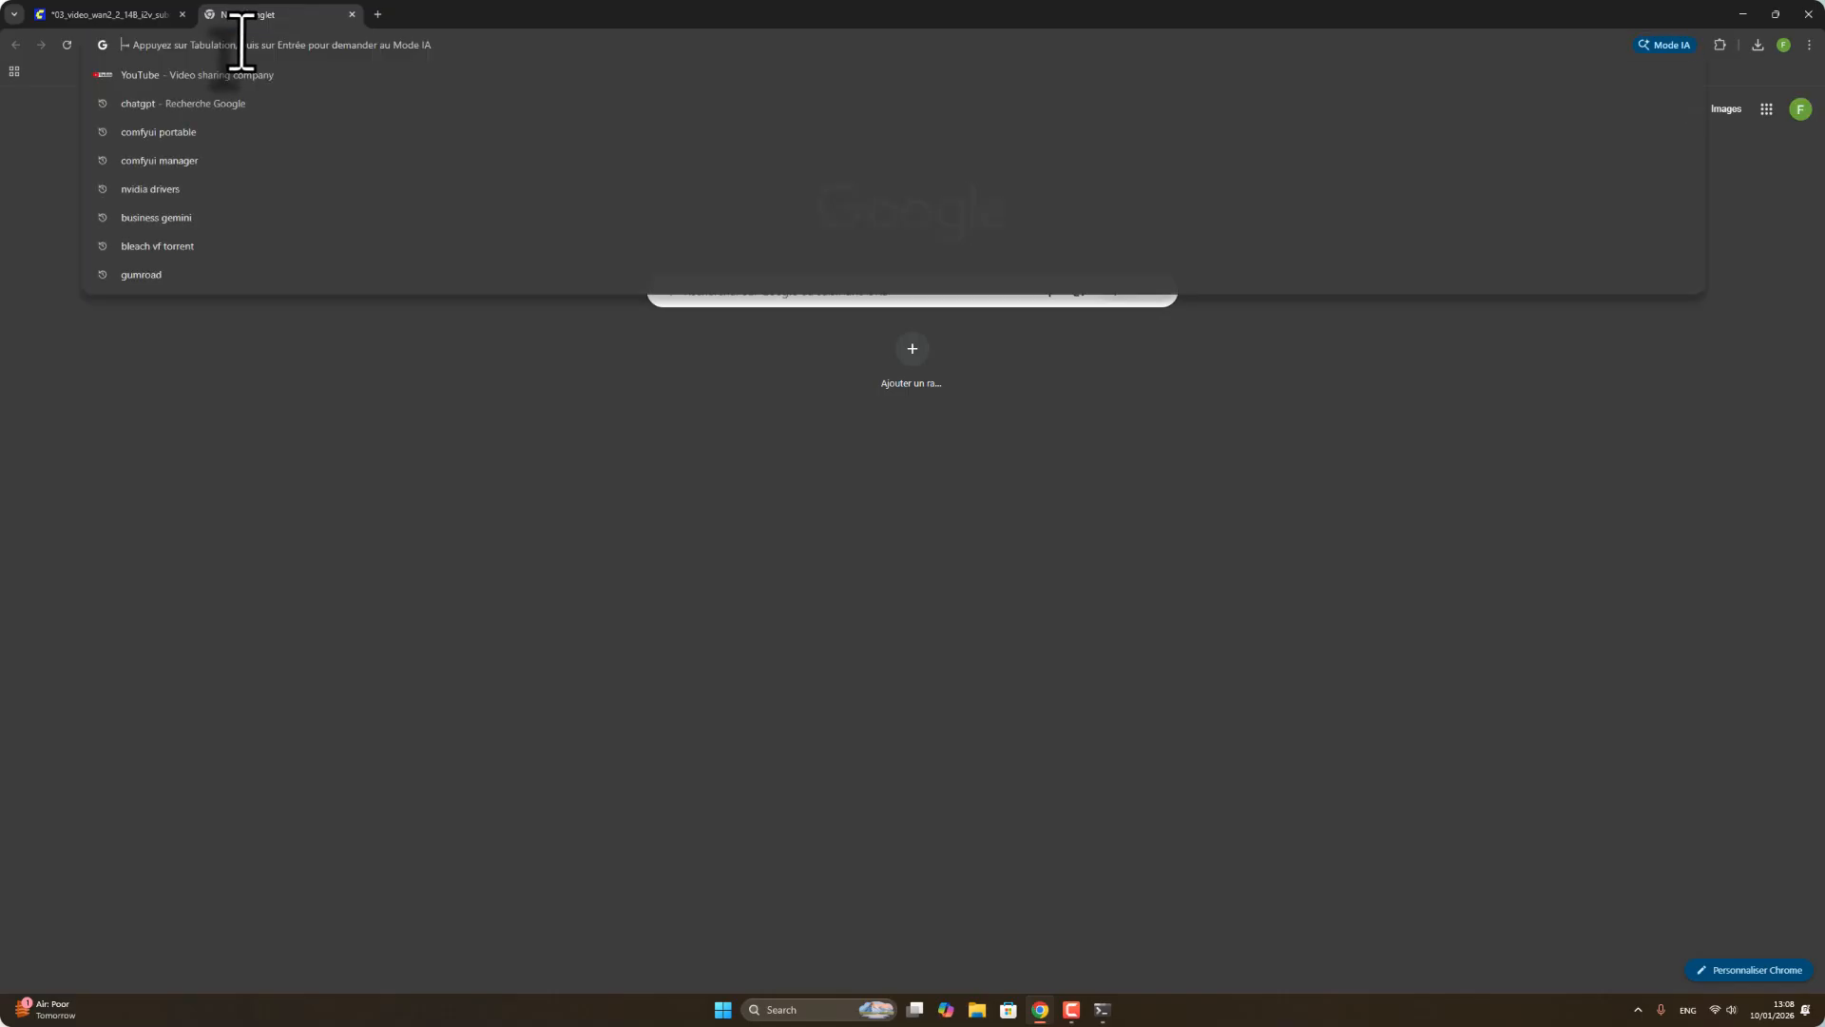
{"action": "type", "text": "chatgpt.com"}
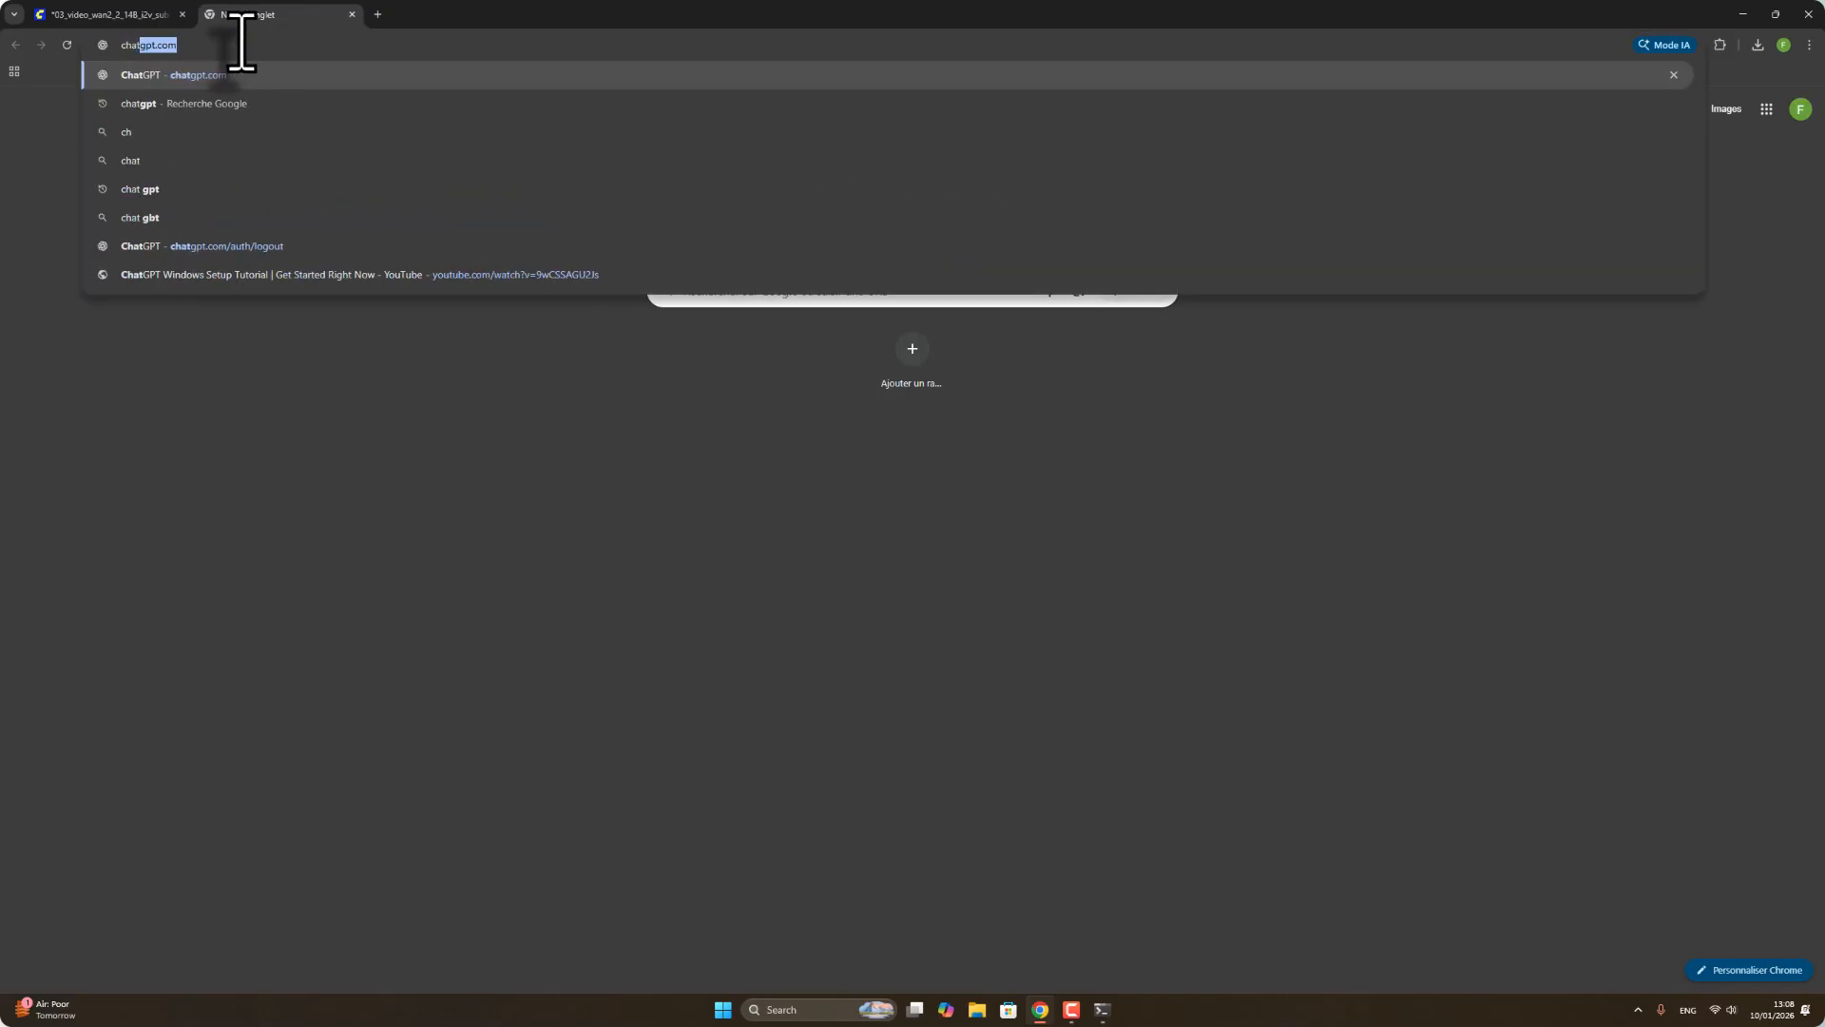
{"action": "key", "text": "Return"}
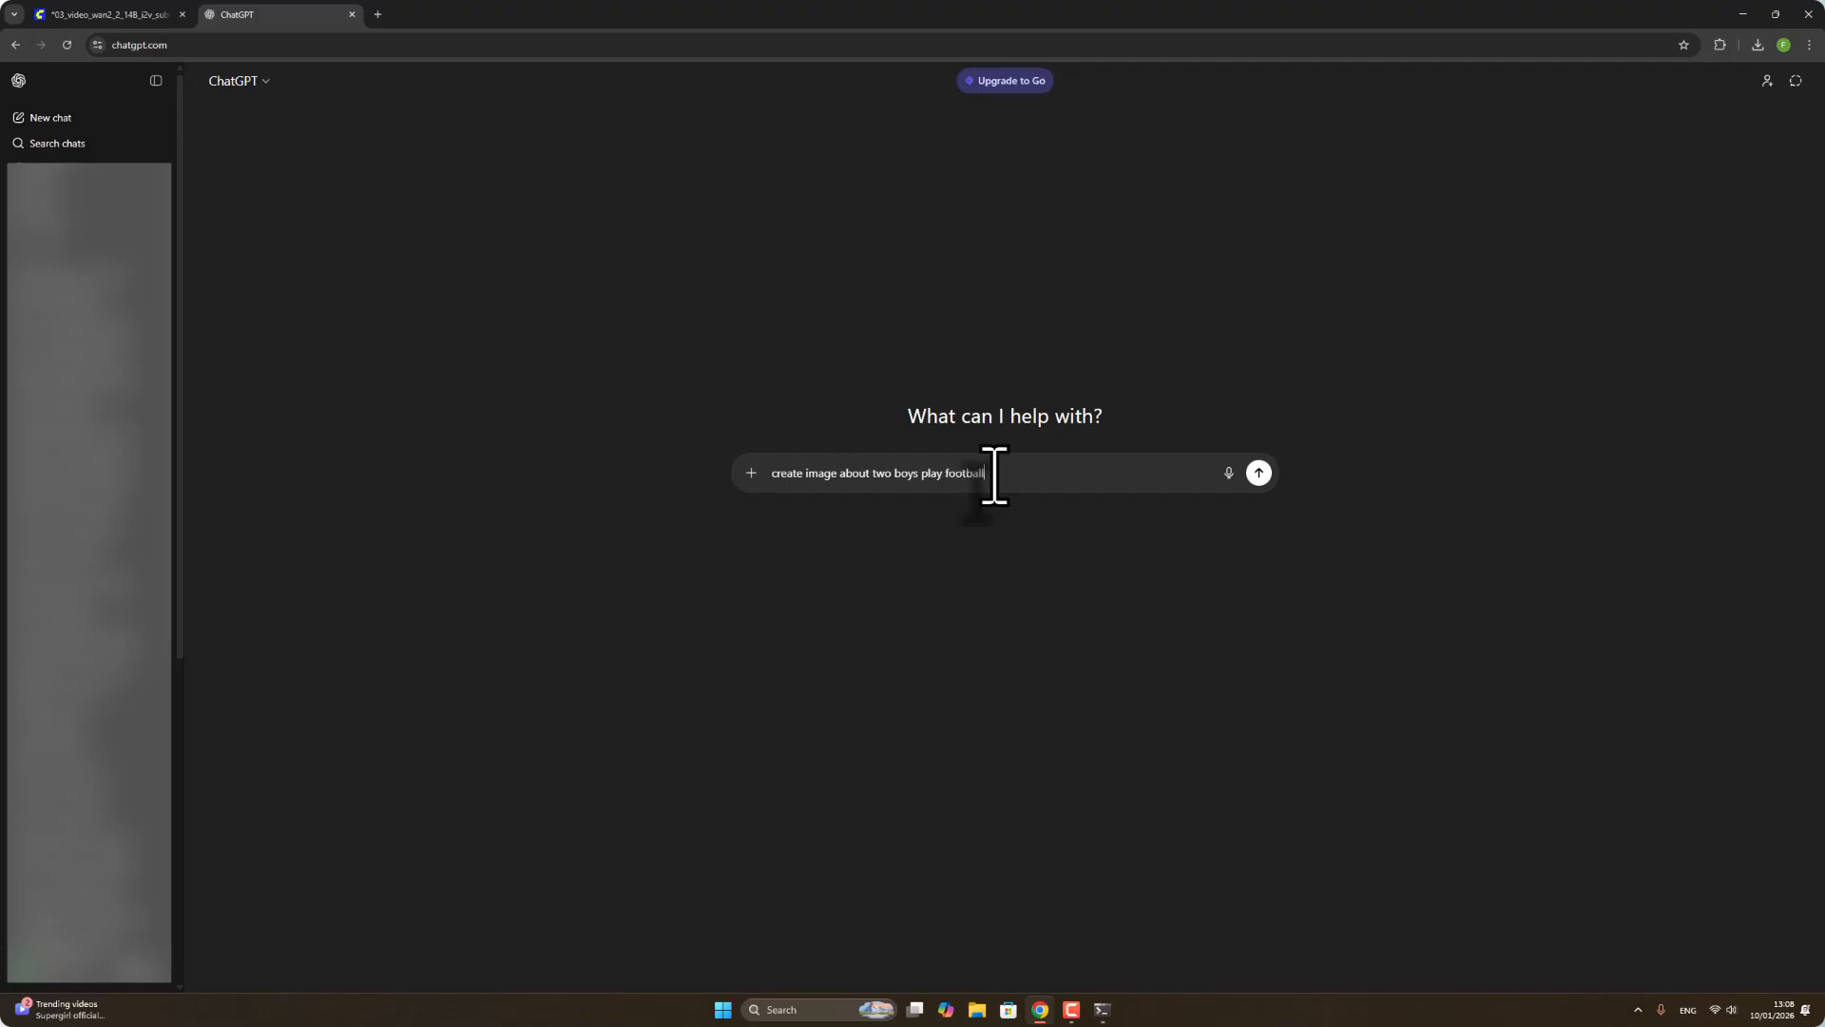
{"action": "key", "text": "Return"}
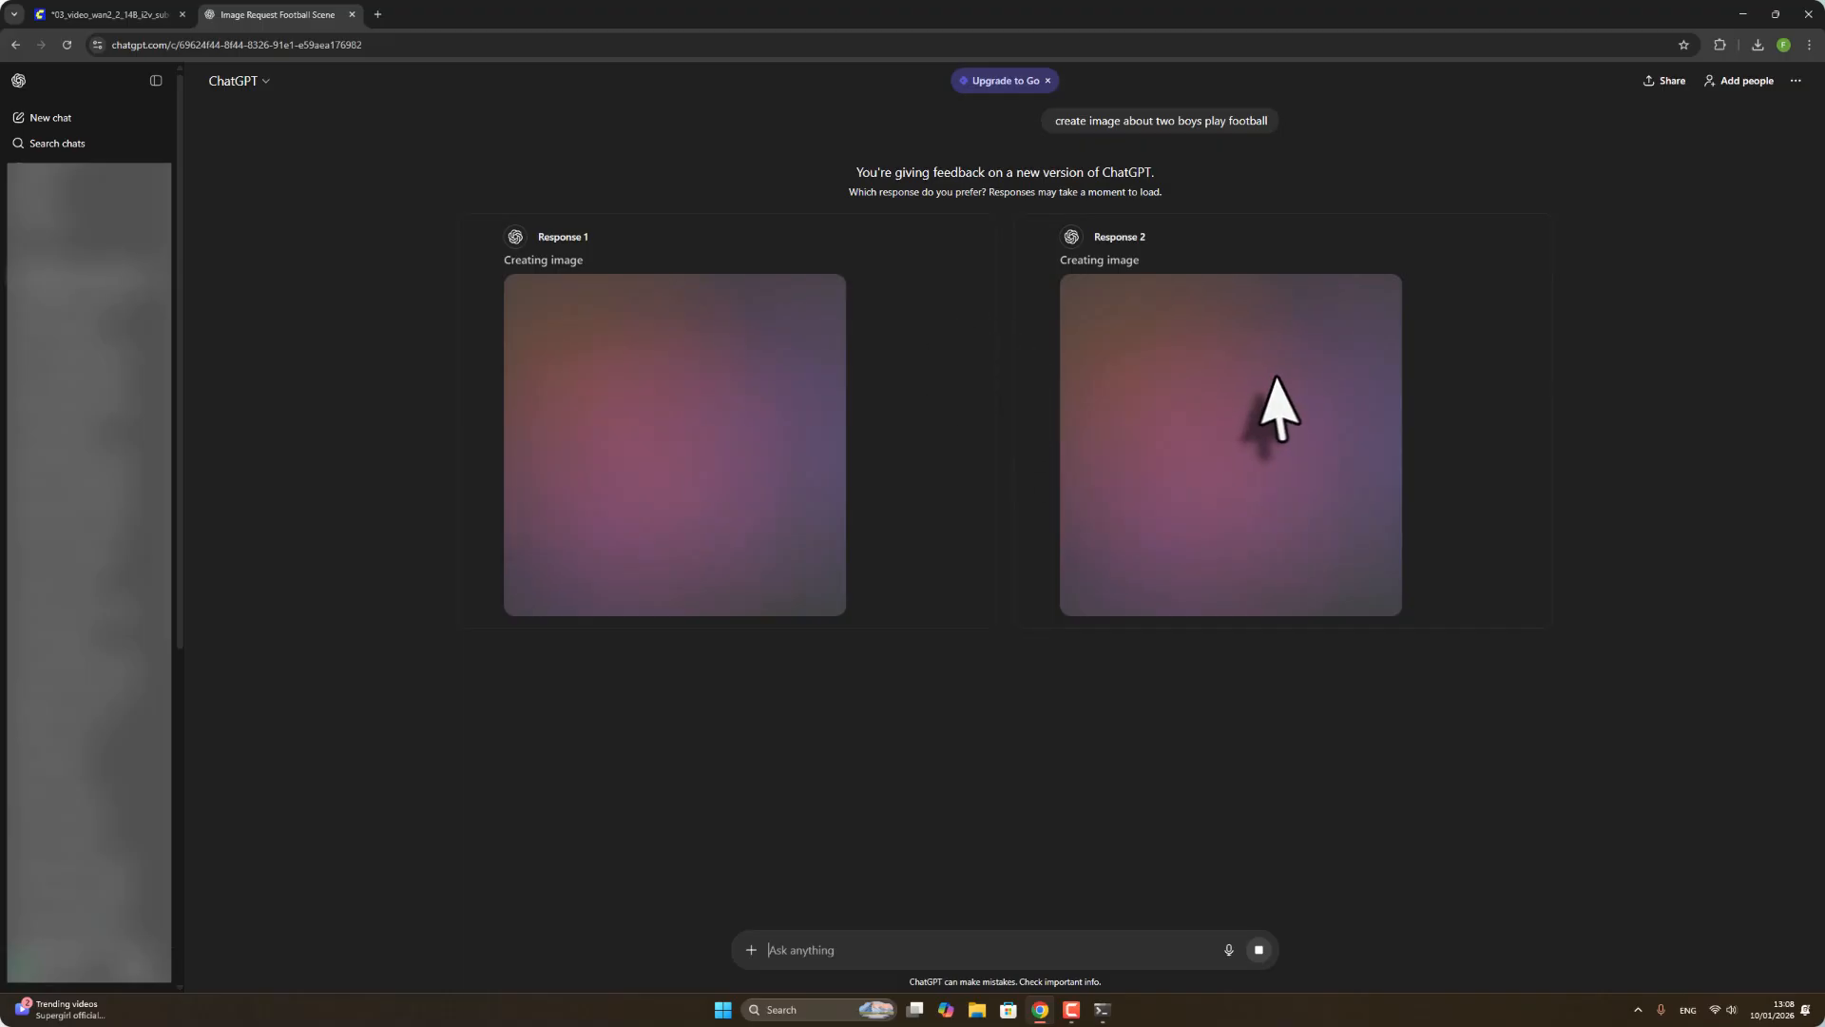
Open the Response 1 image of the boys in red and blue shirts in ChatGPT and save it.
{"action": "left_click", "coordinate": [138, 14]}
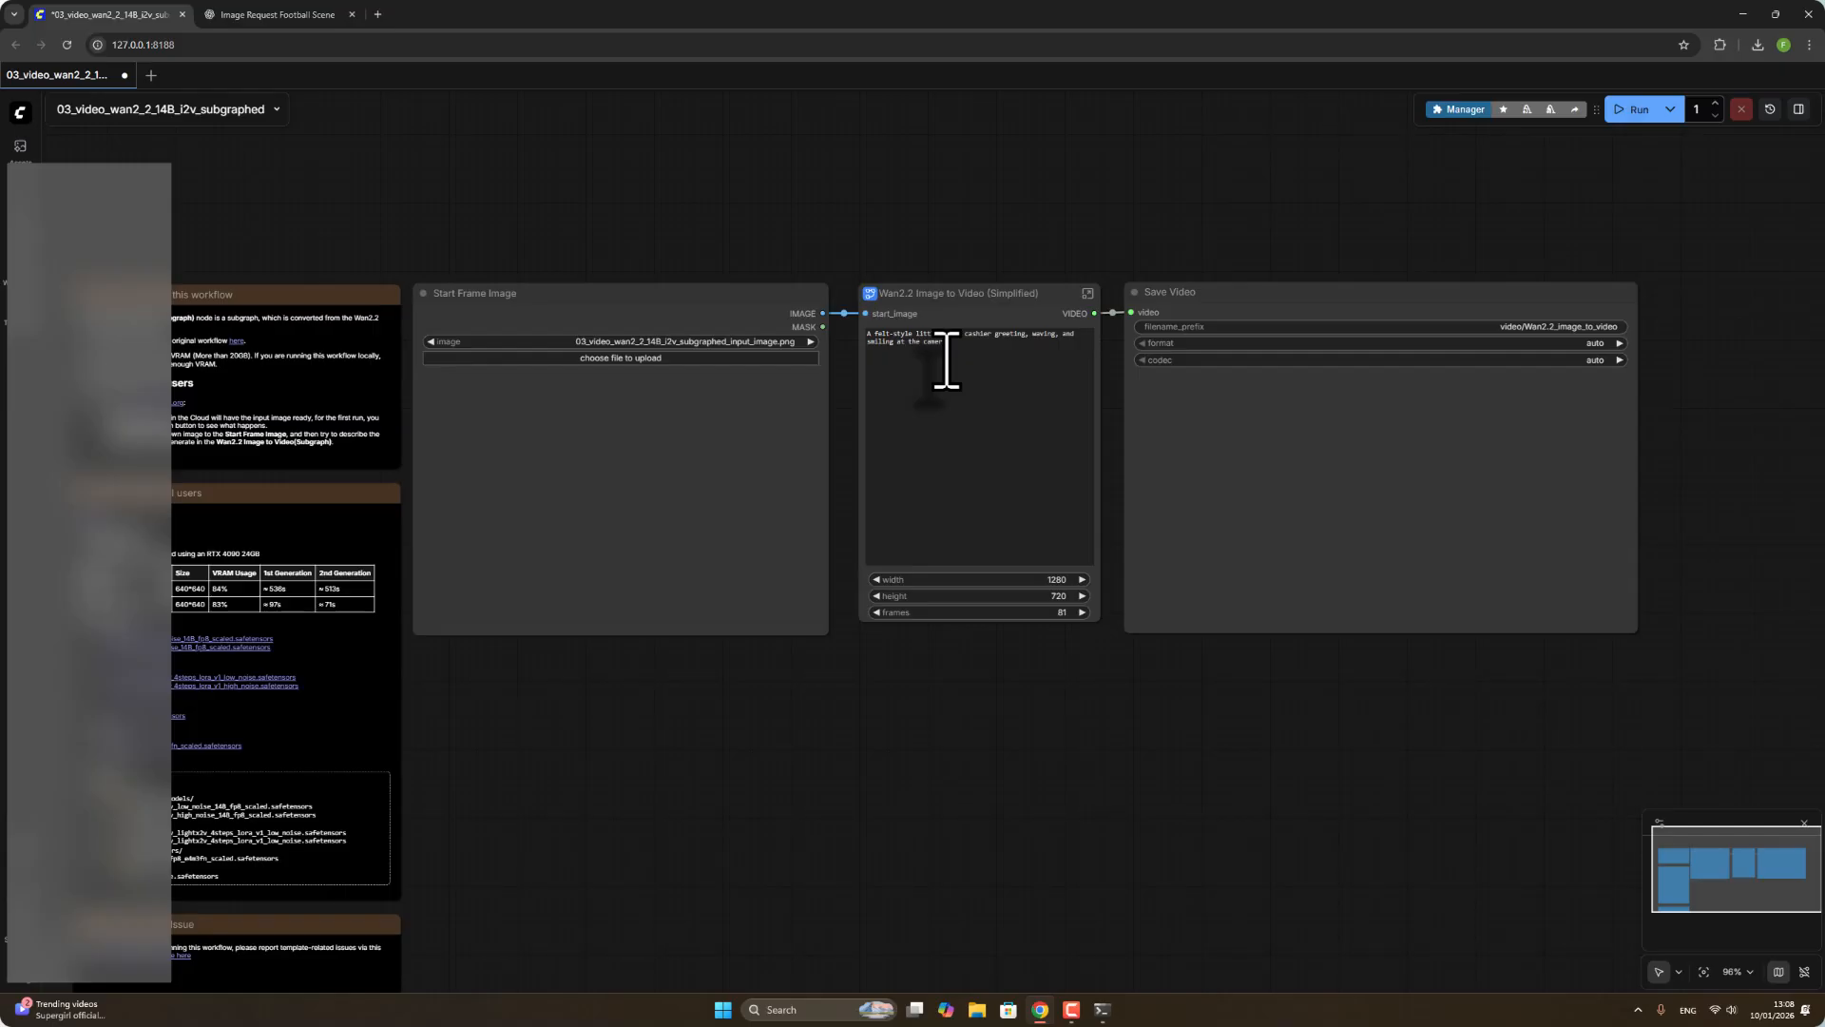
{"action": "left_click", "coordinate": [245, 15]}
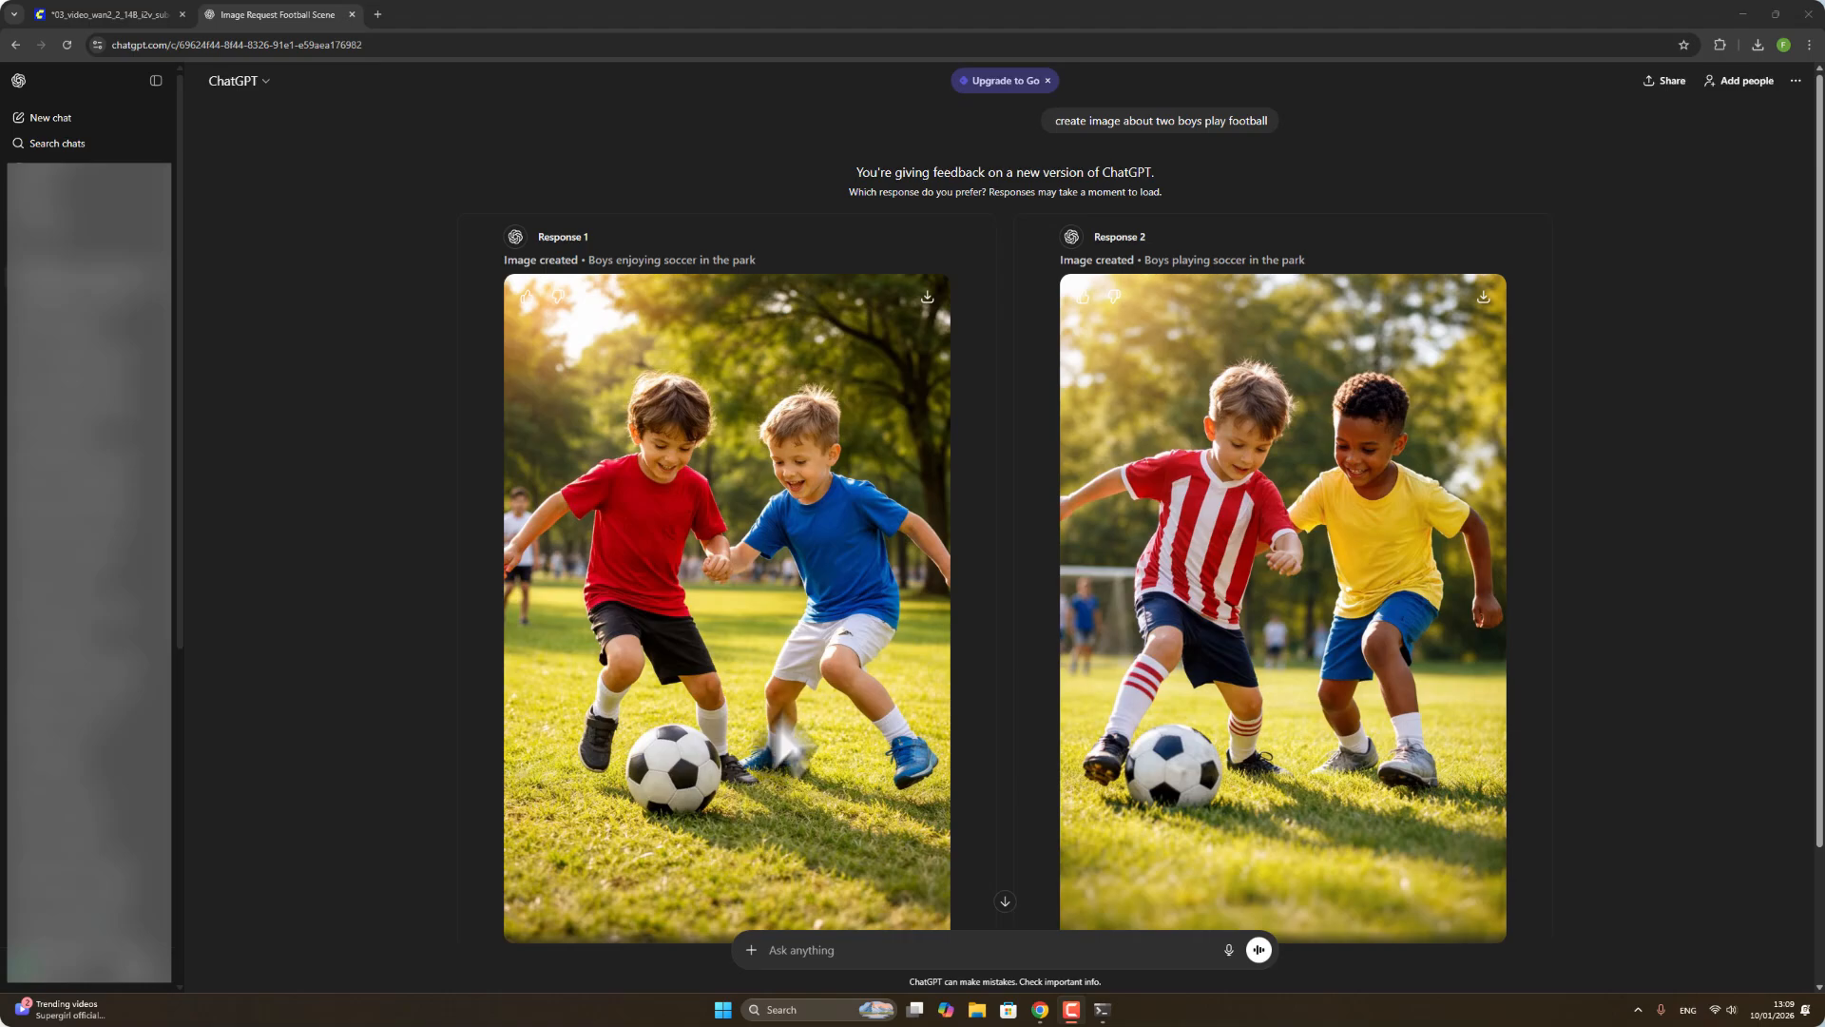
{"action": "left_click", "coordinate": [747, 715]}
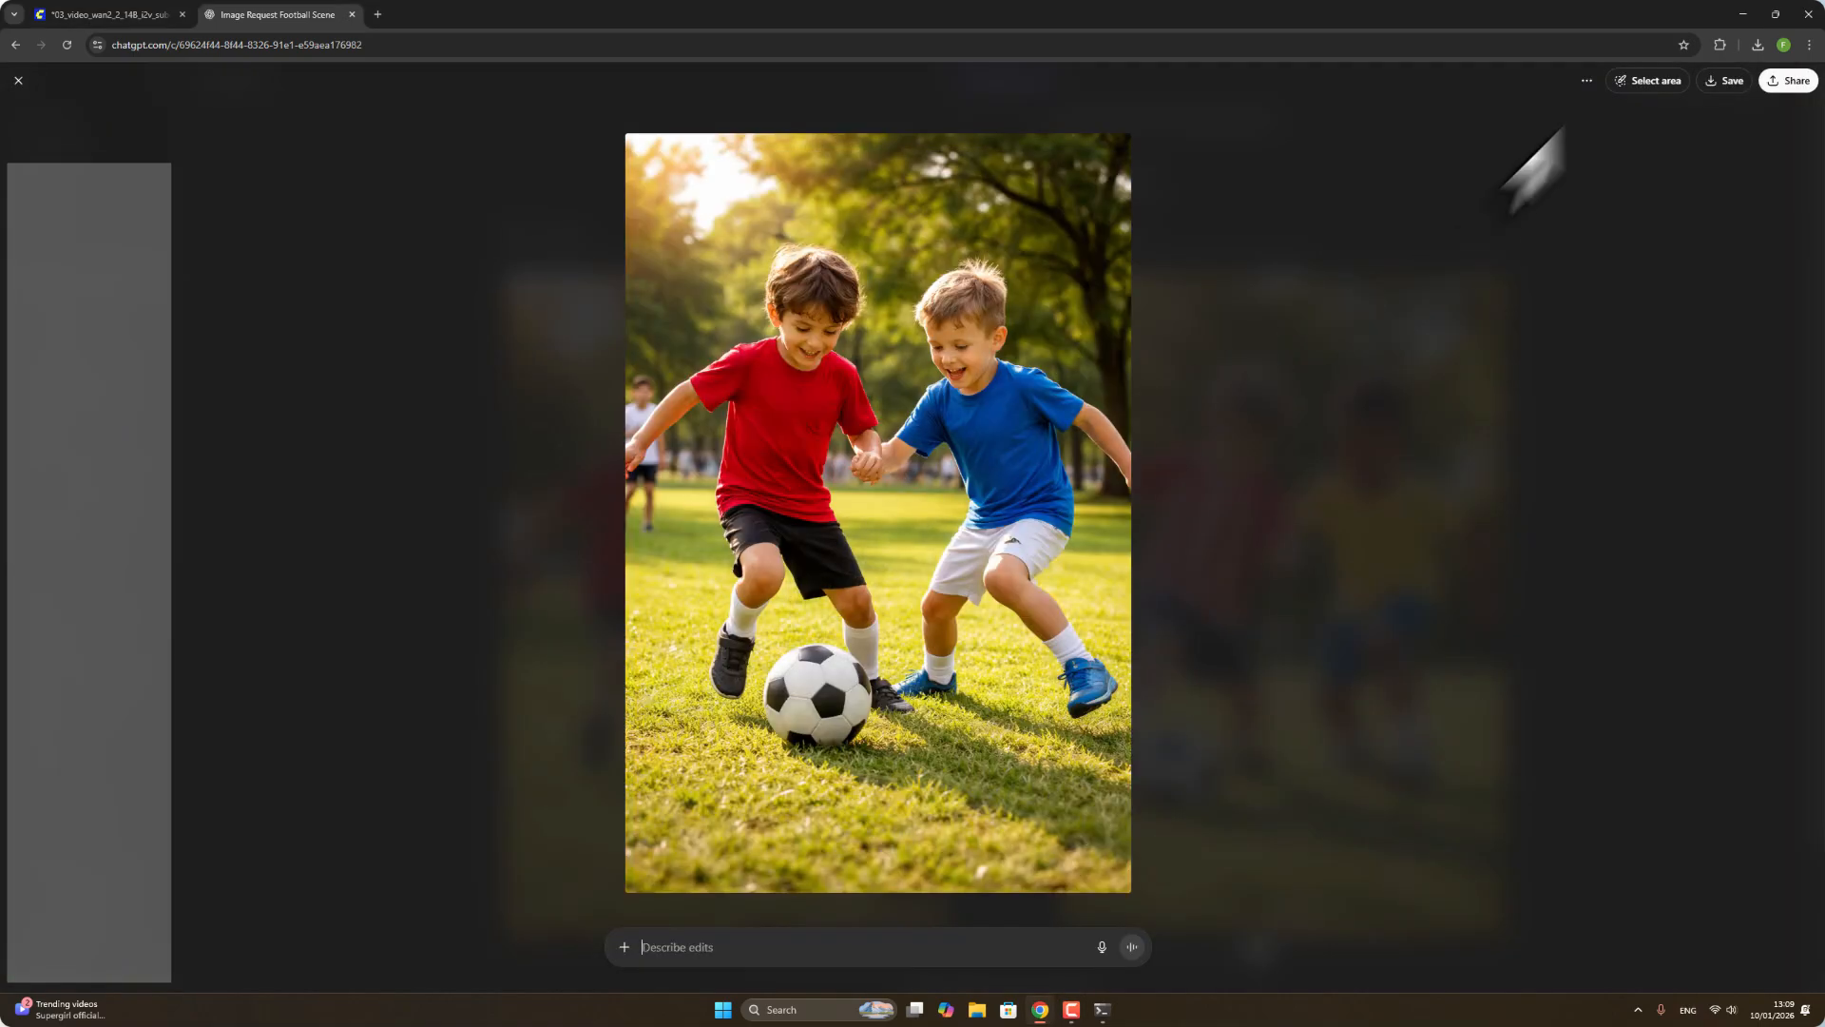
{"action": "left_click", "coordinate": [1727, 83]}
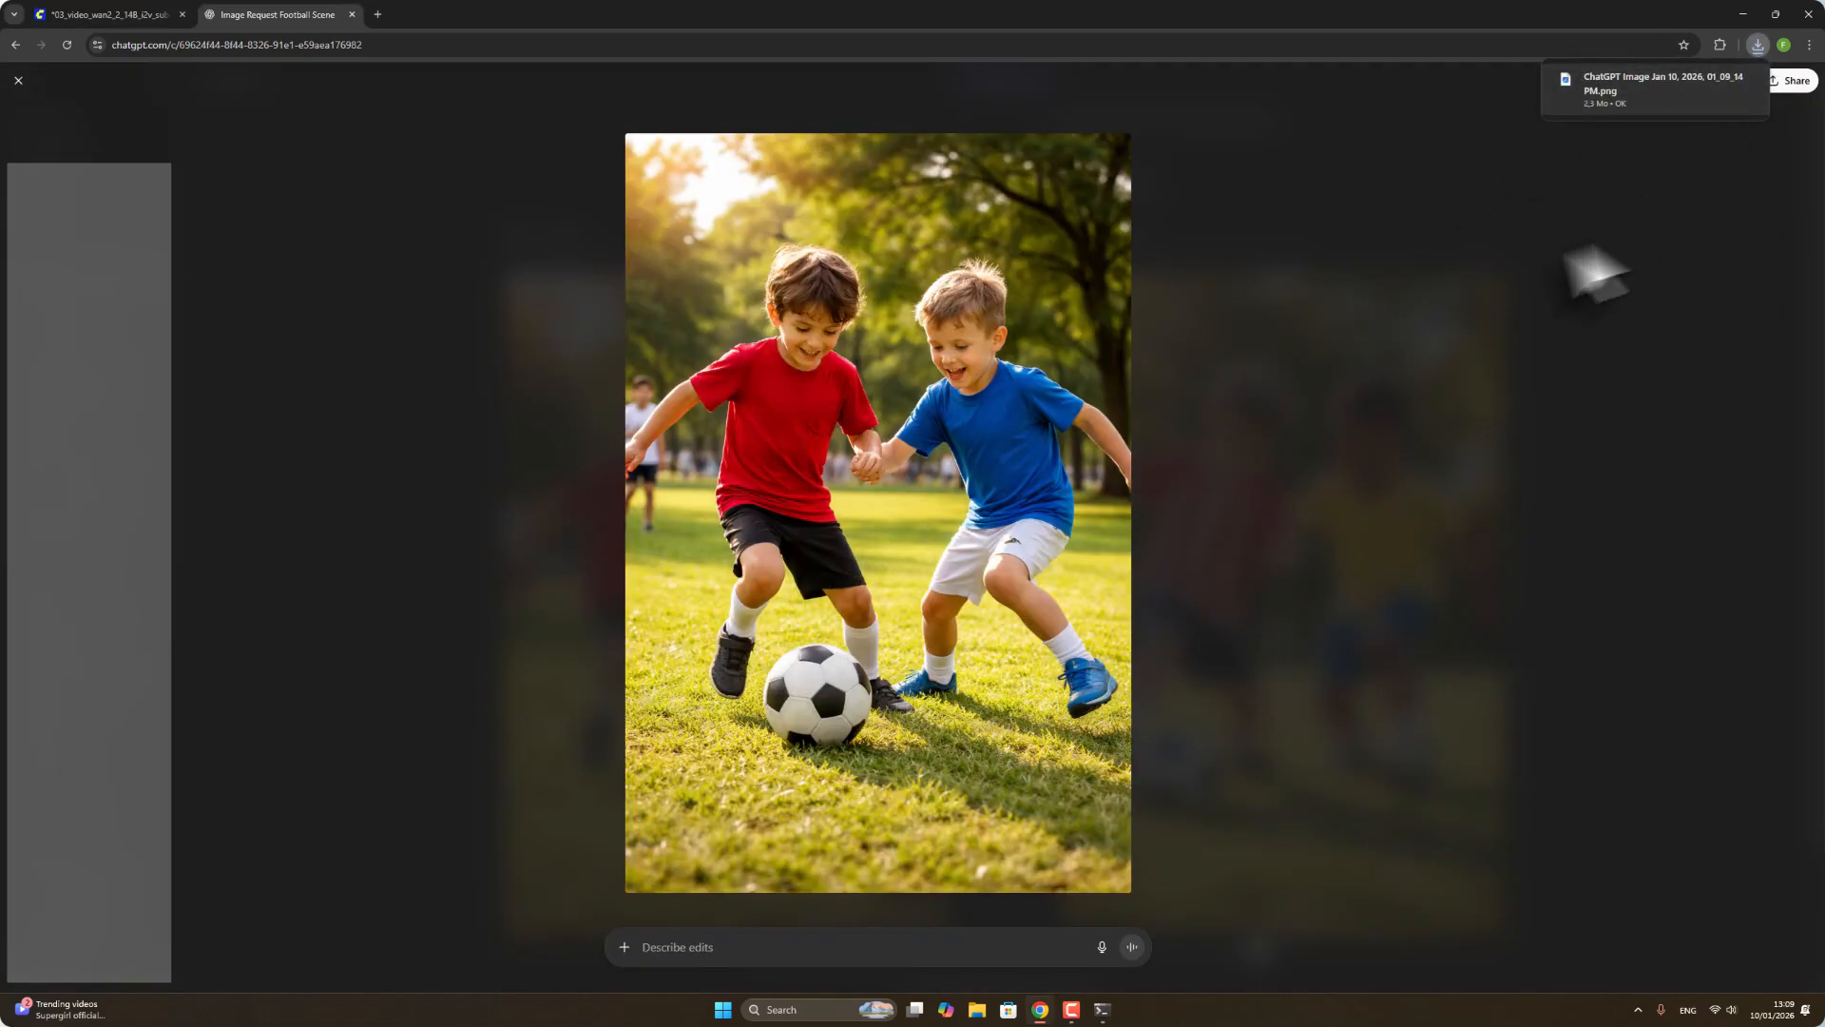
In ComfyUI, upload "ChatGPT Image Jan 10, 2026, 01_09_14 PM.png" from Downloads into the Start Frame Image node.
{"action": "left_click", "coordinate": [120, 12]}
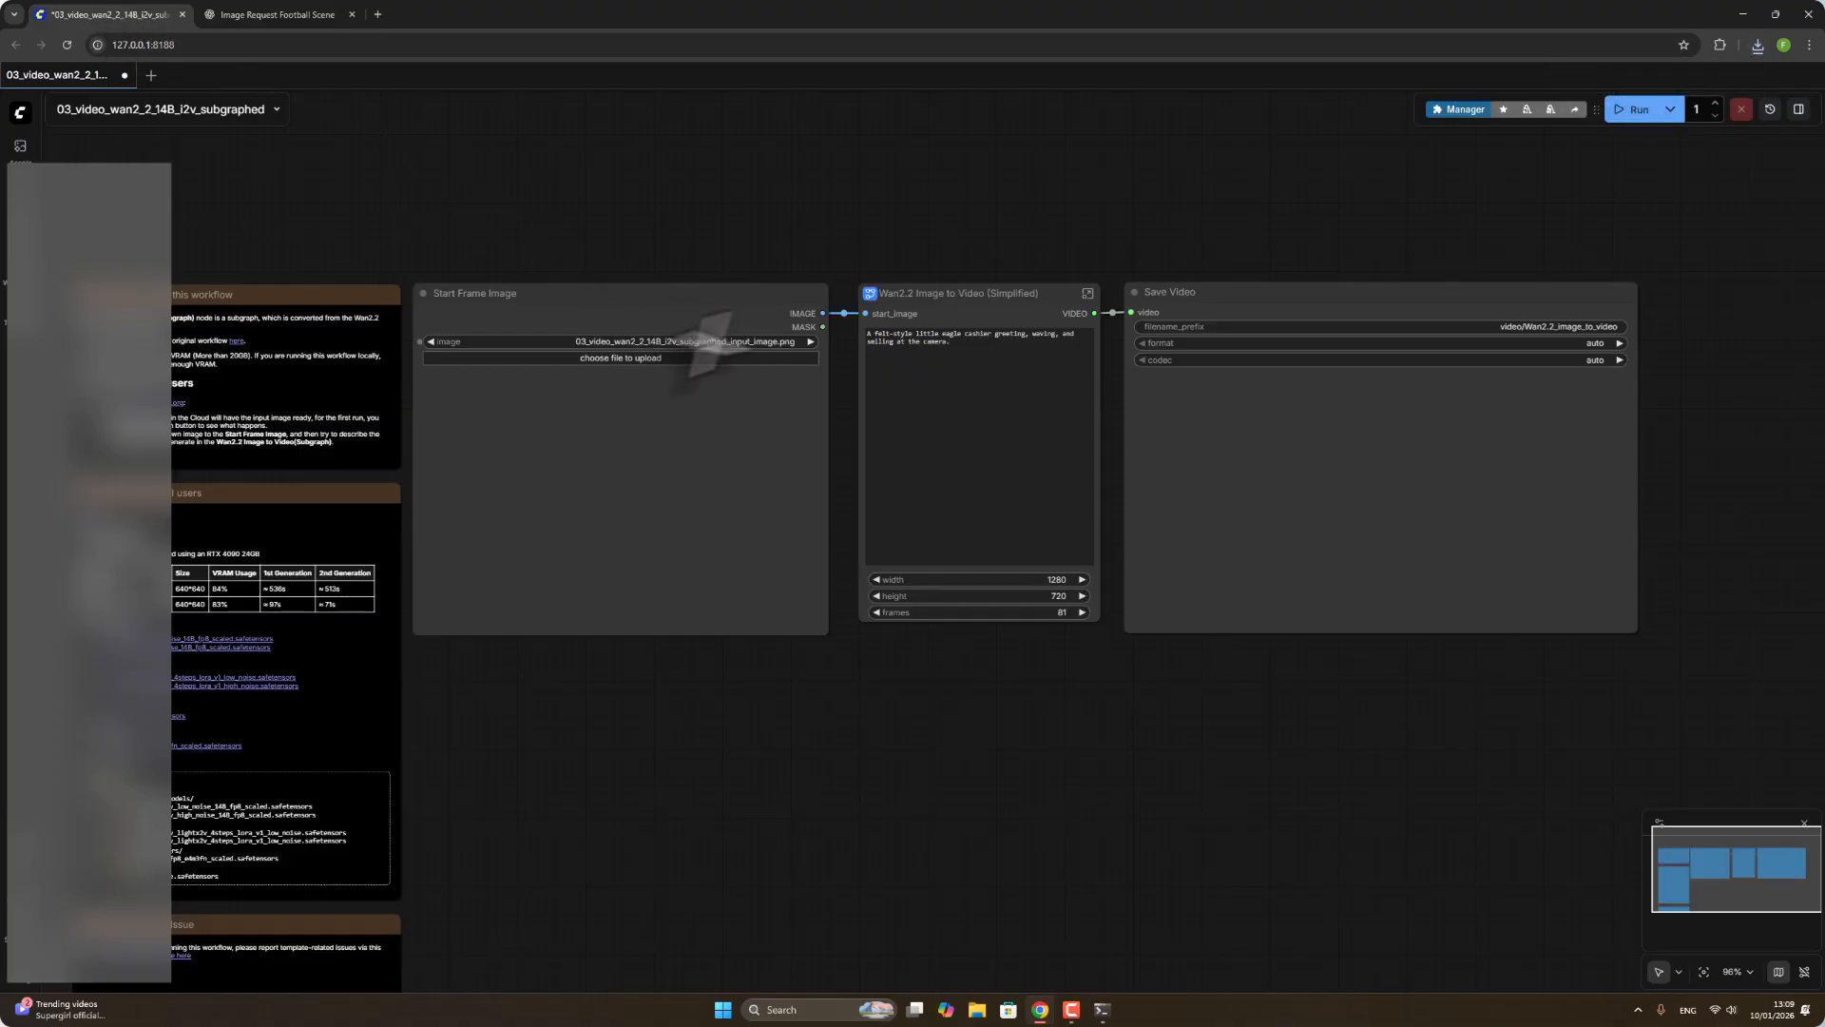
{"action": "left_click", "coordinate": [650, 359]}
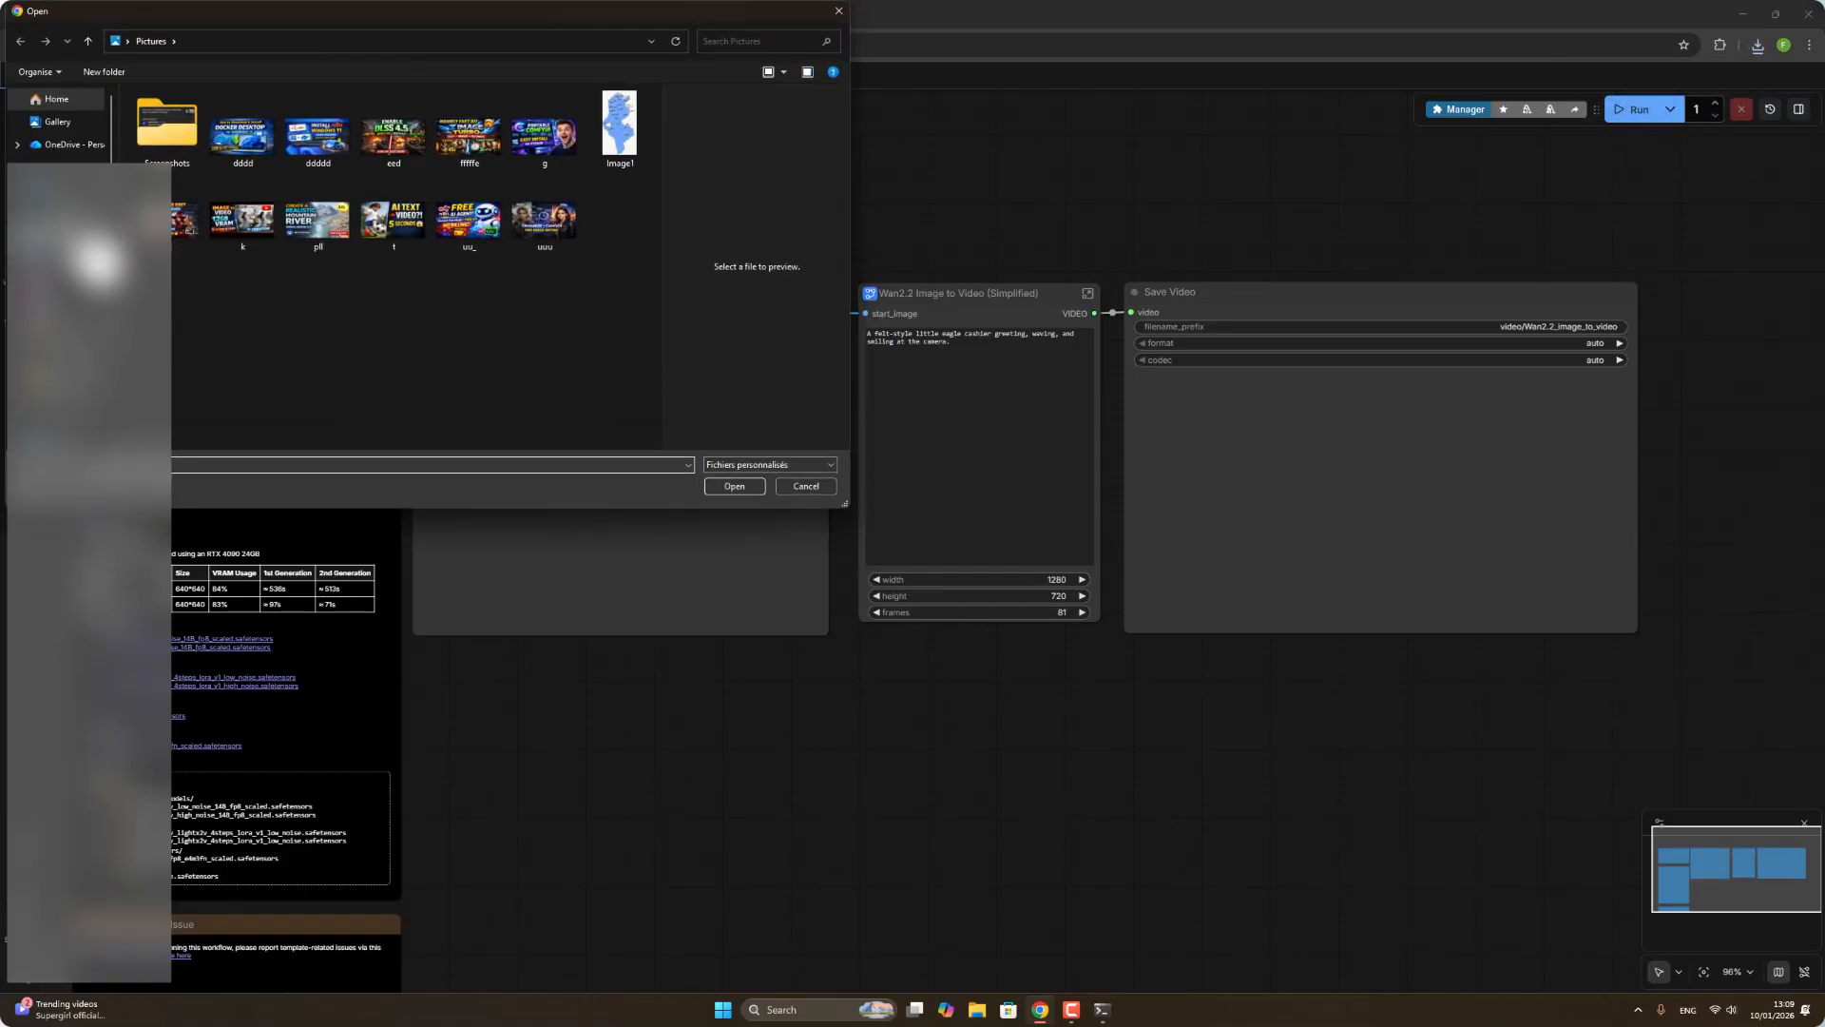
{"action": "left_click", "coordinate": [57, 228]}
{"action": "double_click", "coordinate": [224, 134]}
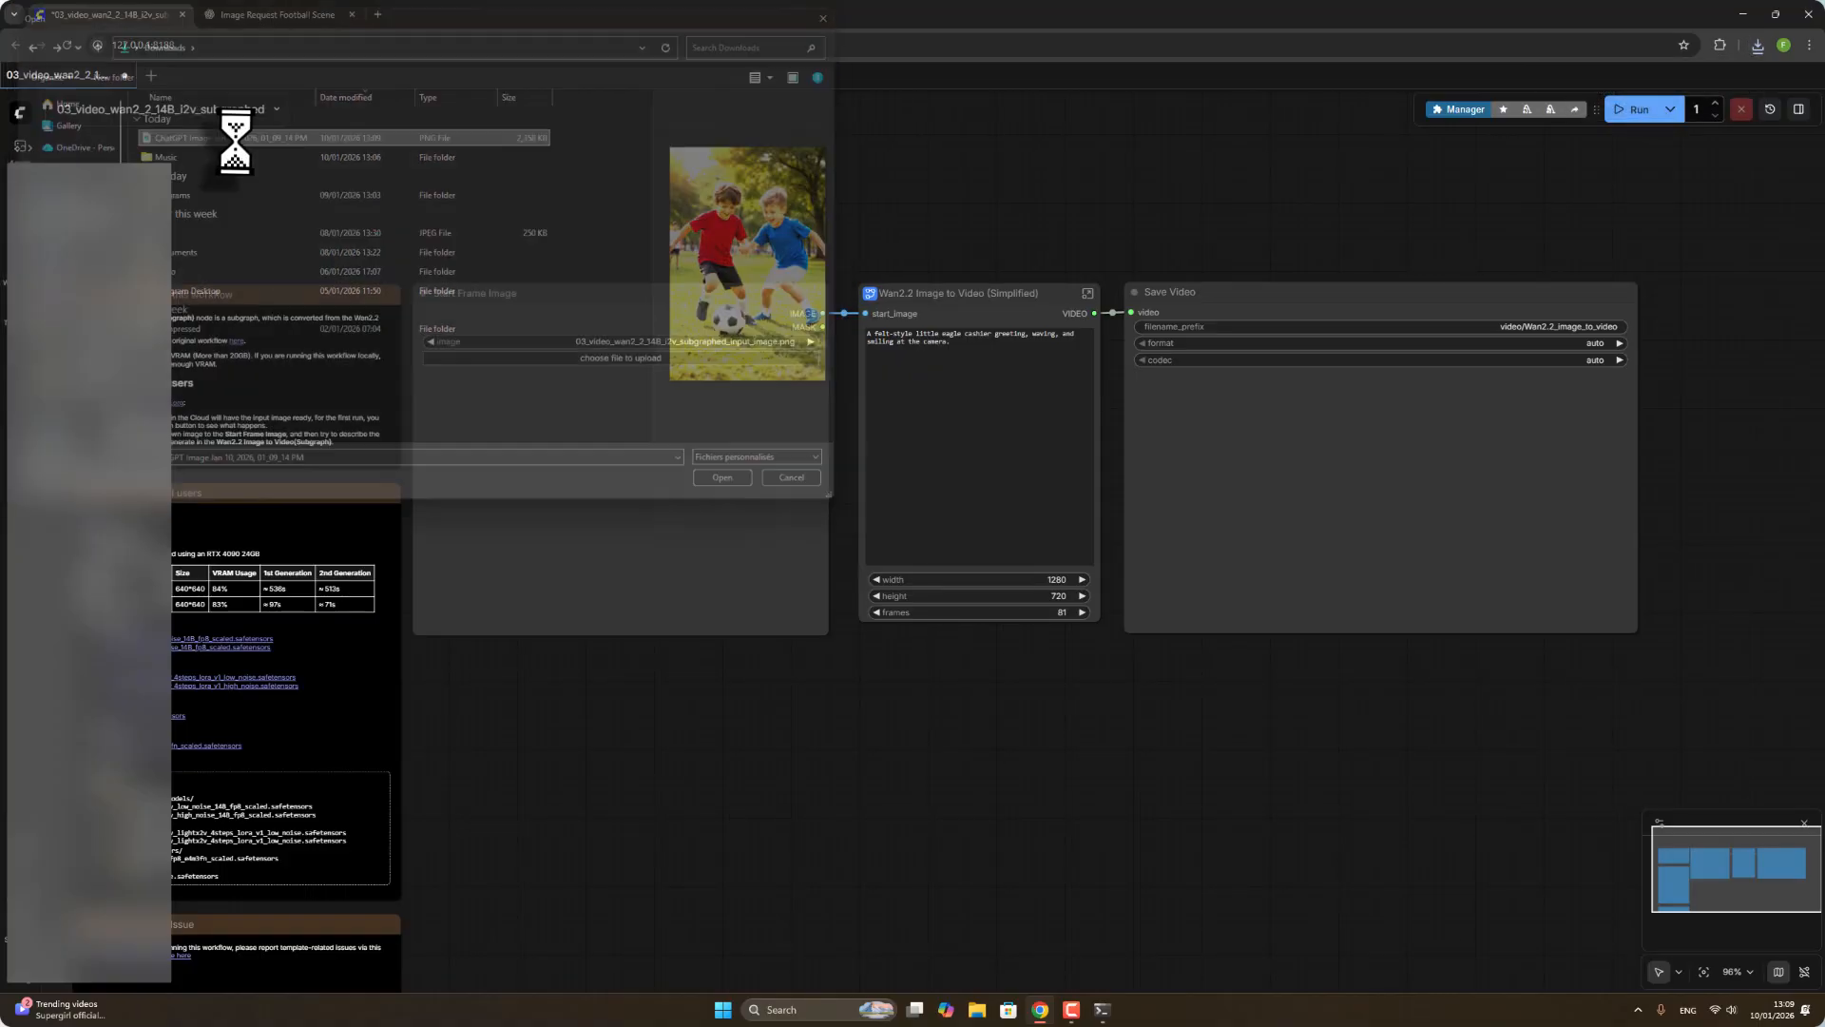
Back in ChatGPT, close the enlarged image and ask for a prompt to create an image 2 video using wan 2.2 14b.
{"action": "left_click", "coordinate": [274, 15]}
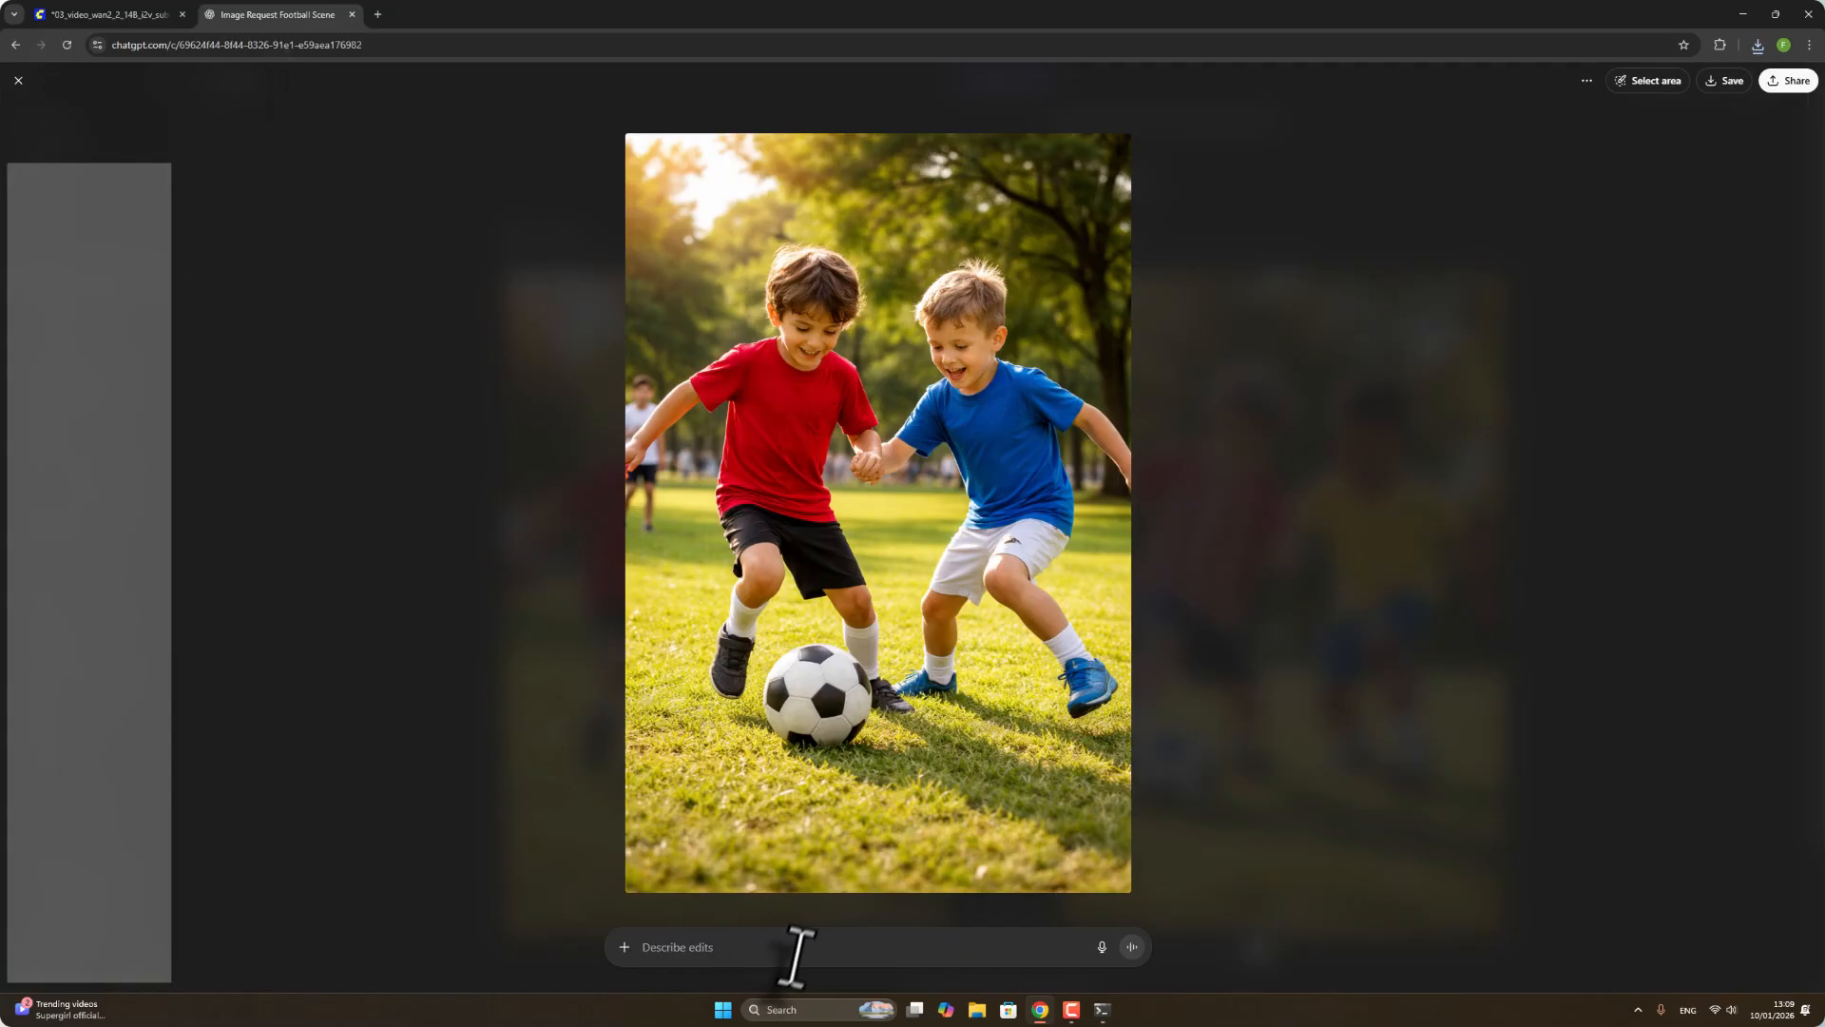
{"action": "type", "text": "i wan"}
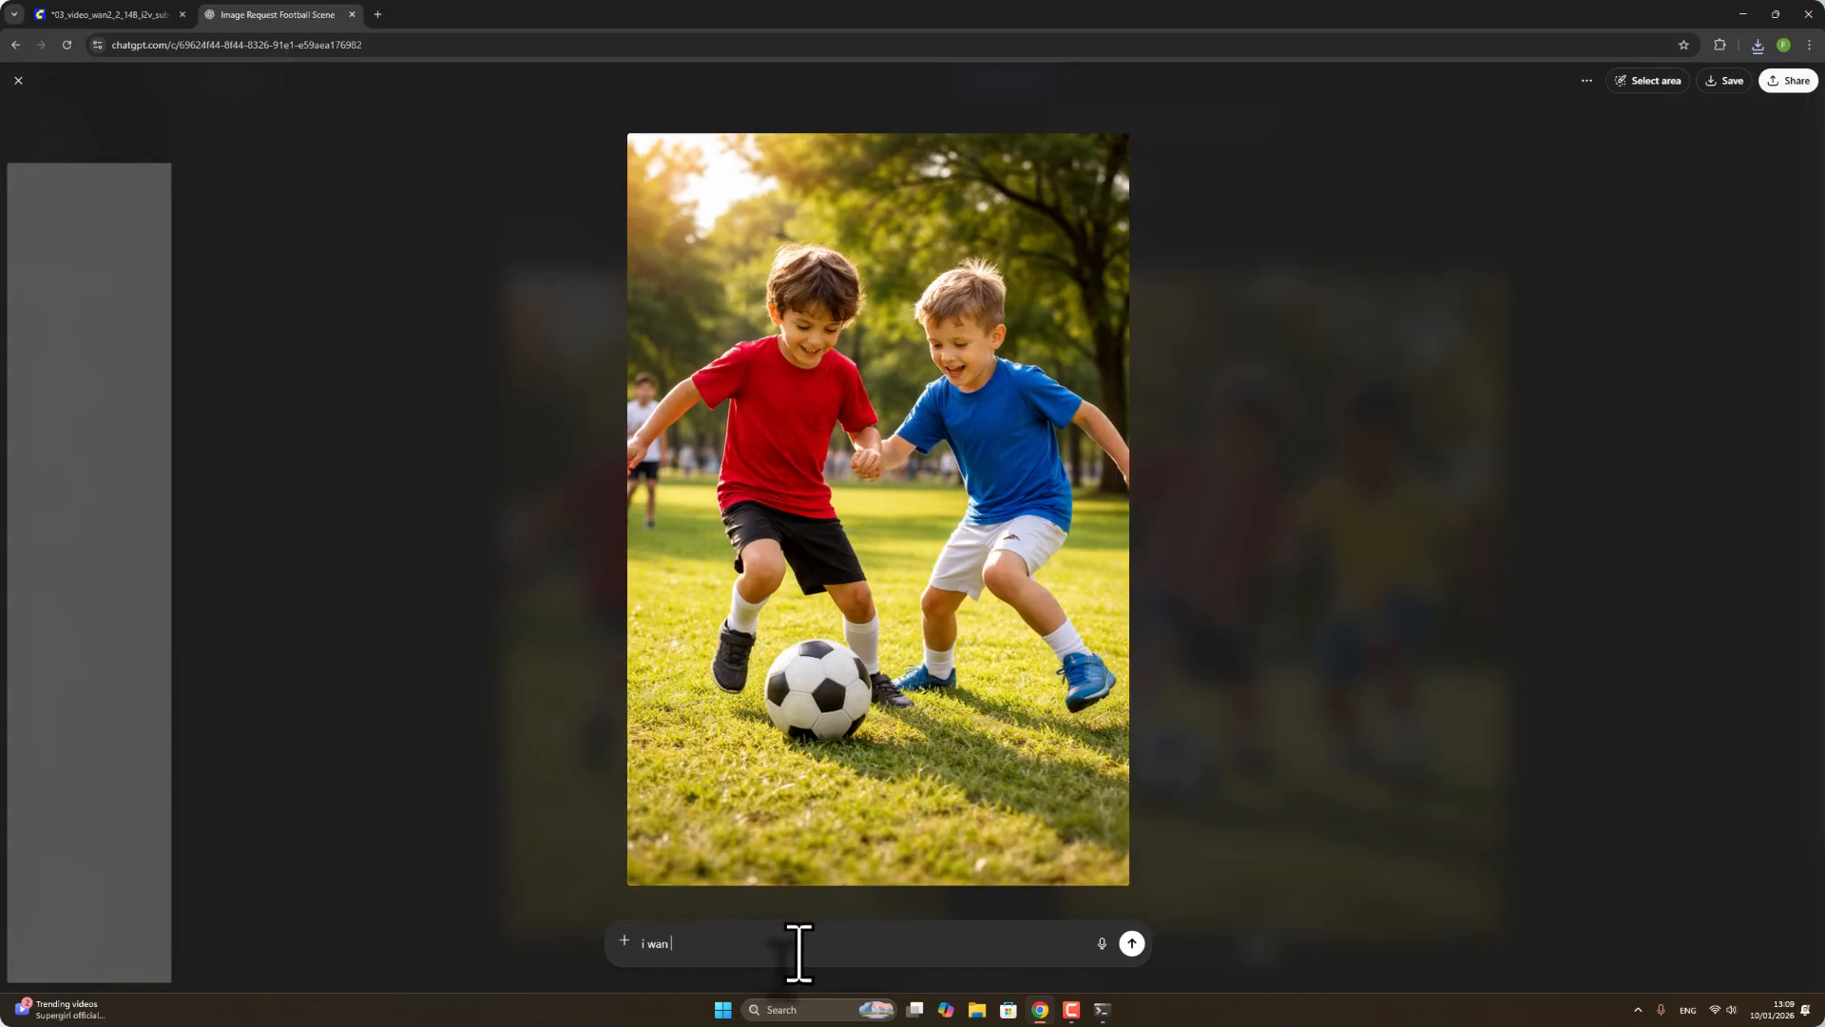
{"action": "key", "text": "Escape"}
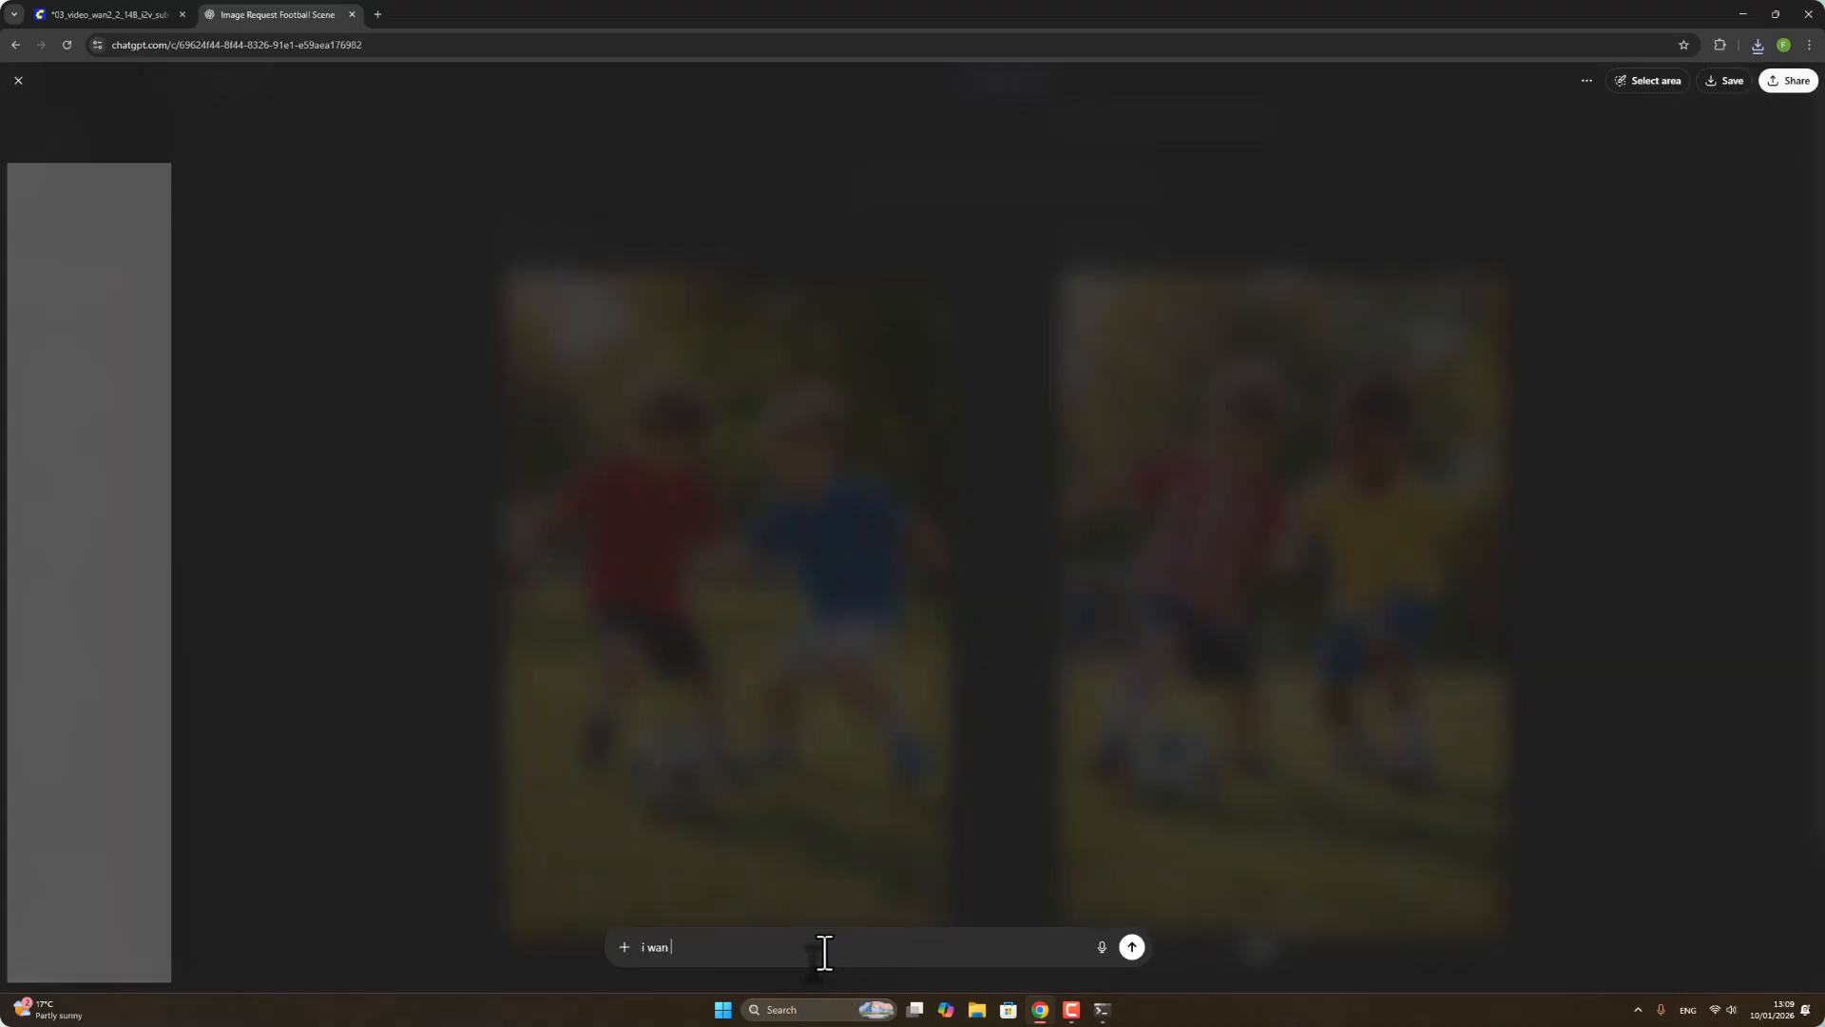
{"action": "key", "text": "Escape"}
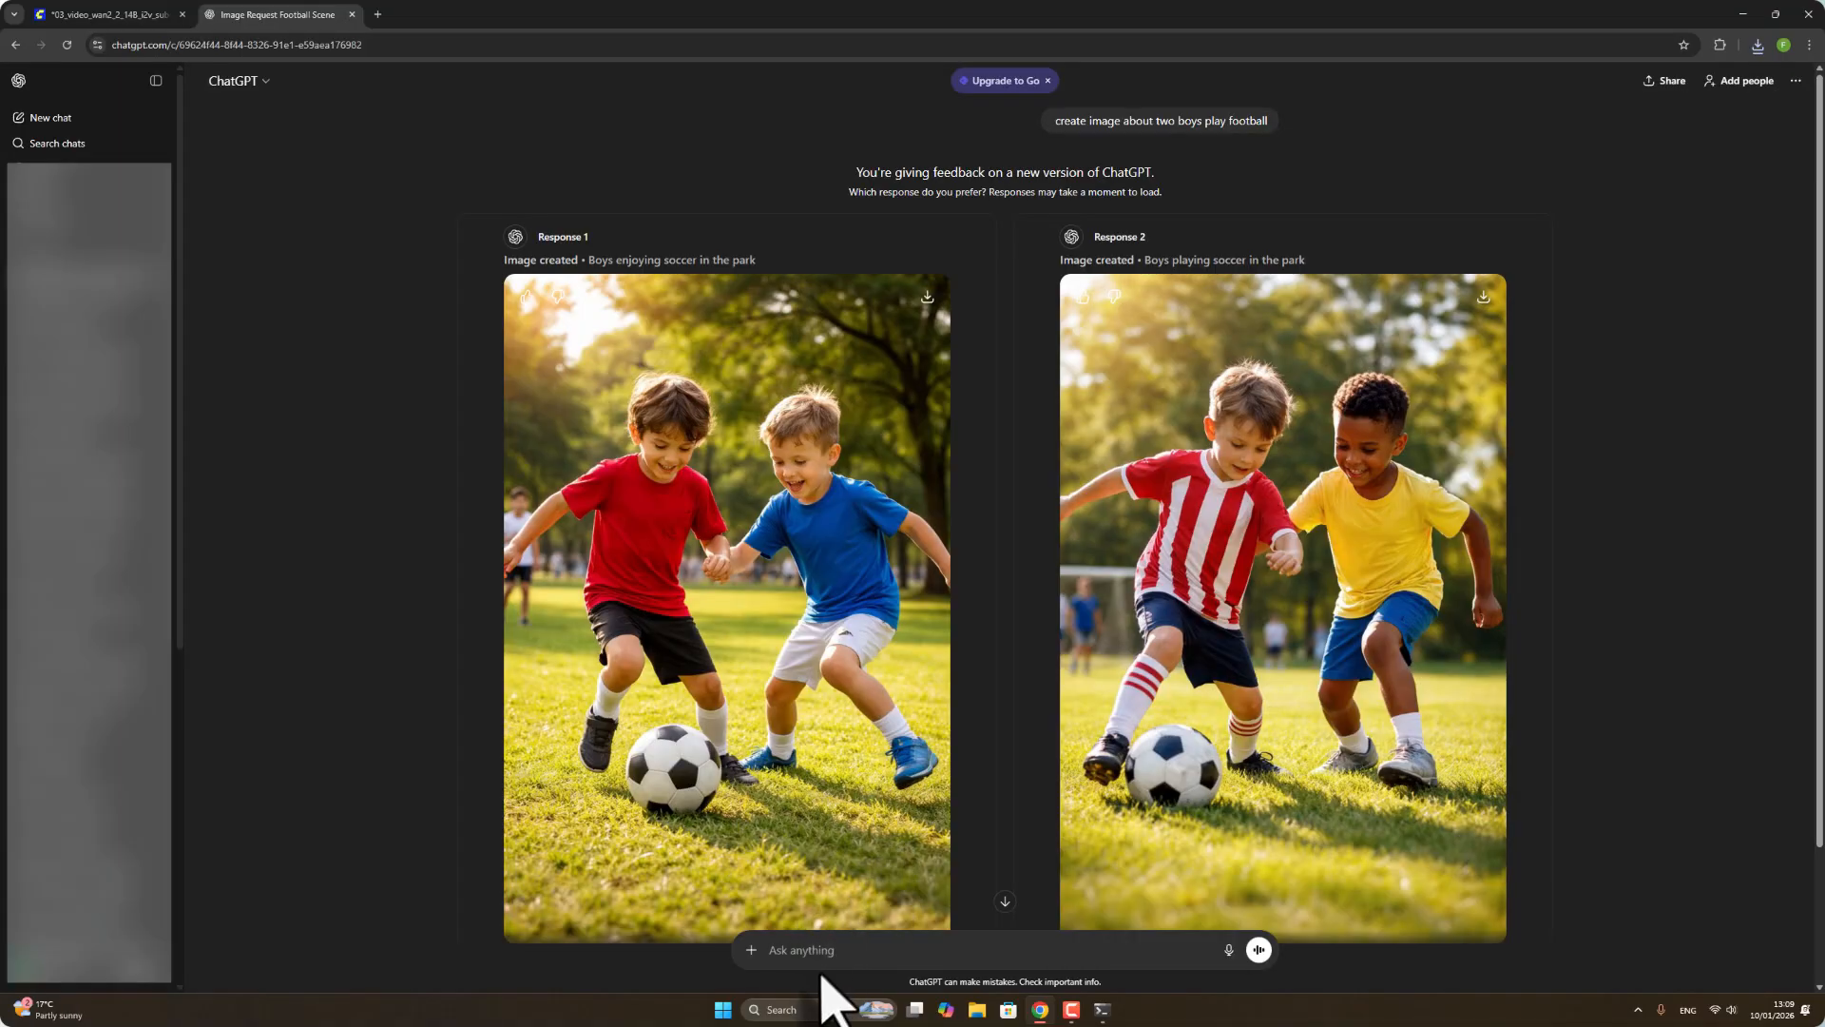
{"action": "type", "text": "i wan to create a"}
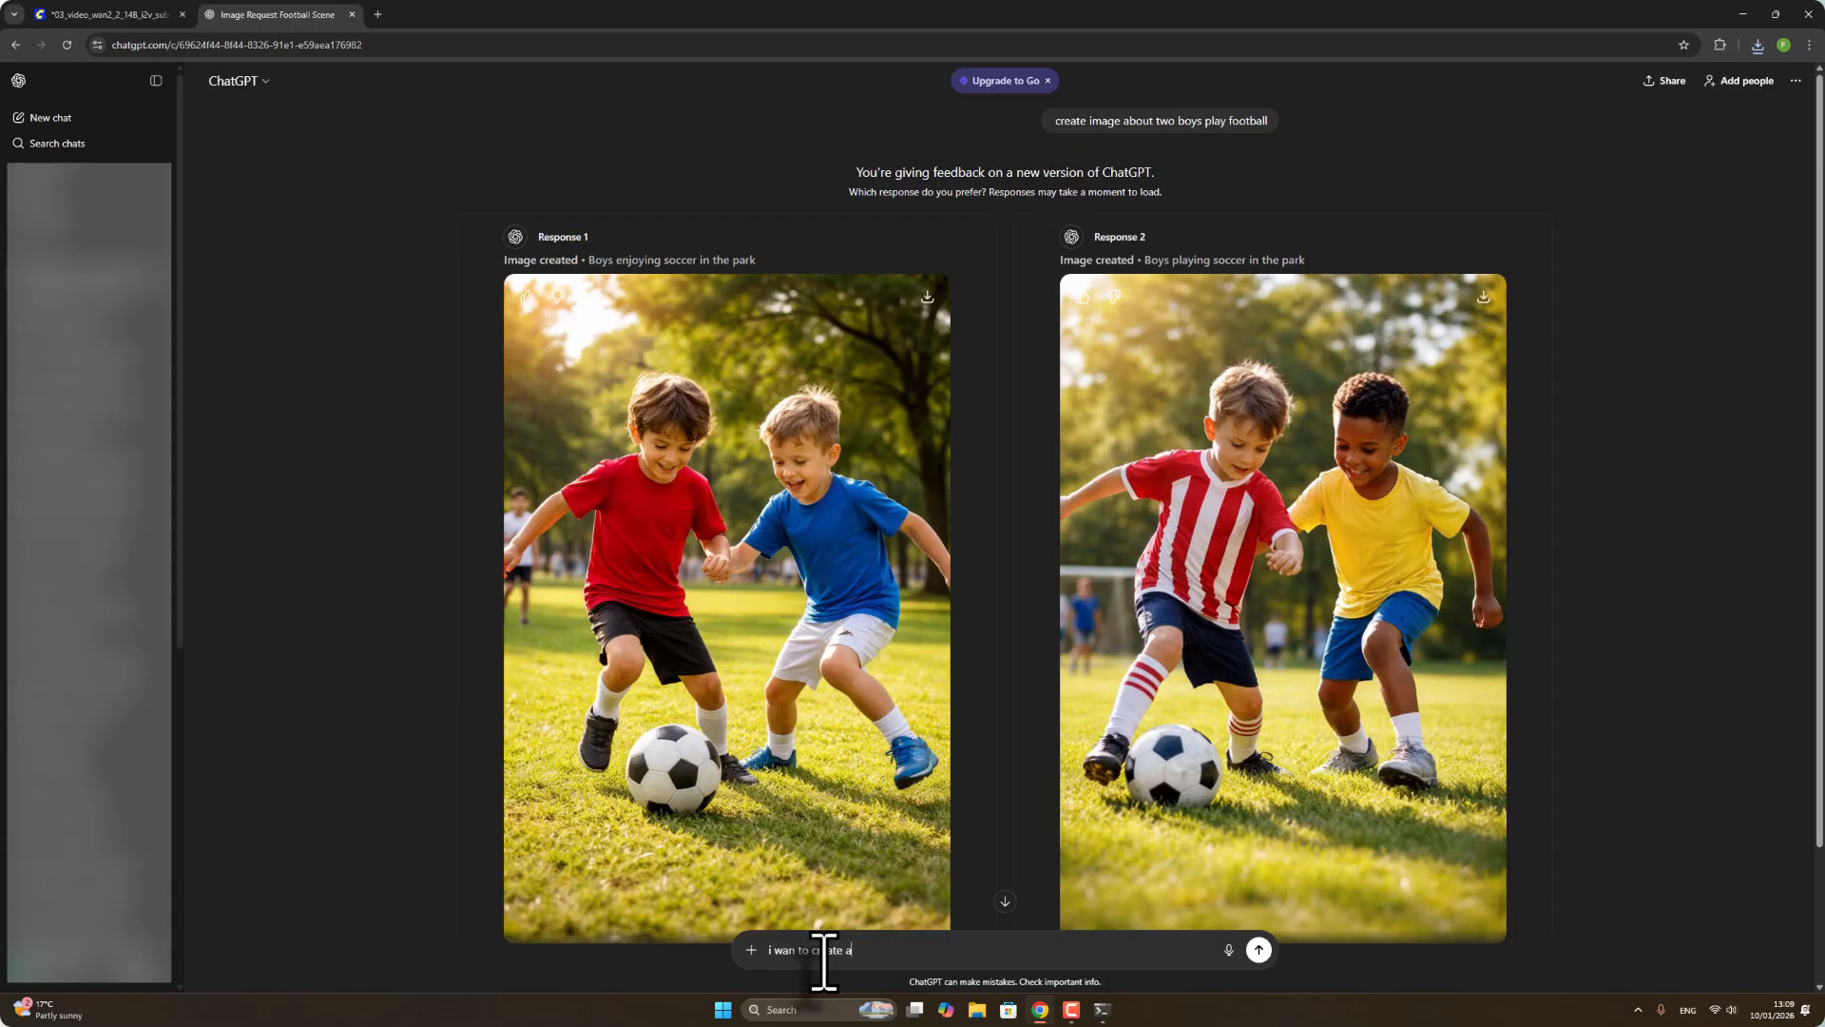
{"action": "type", "text": " imazge 2 video using wan 2.2 14b"}
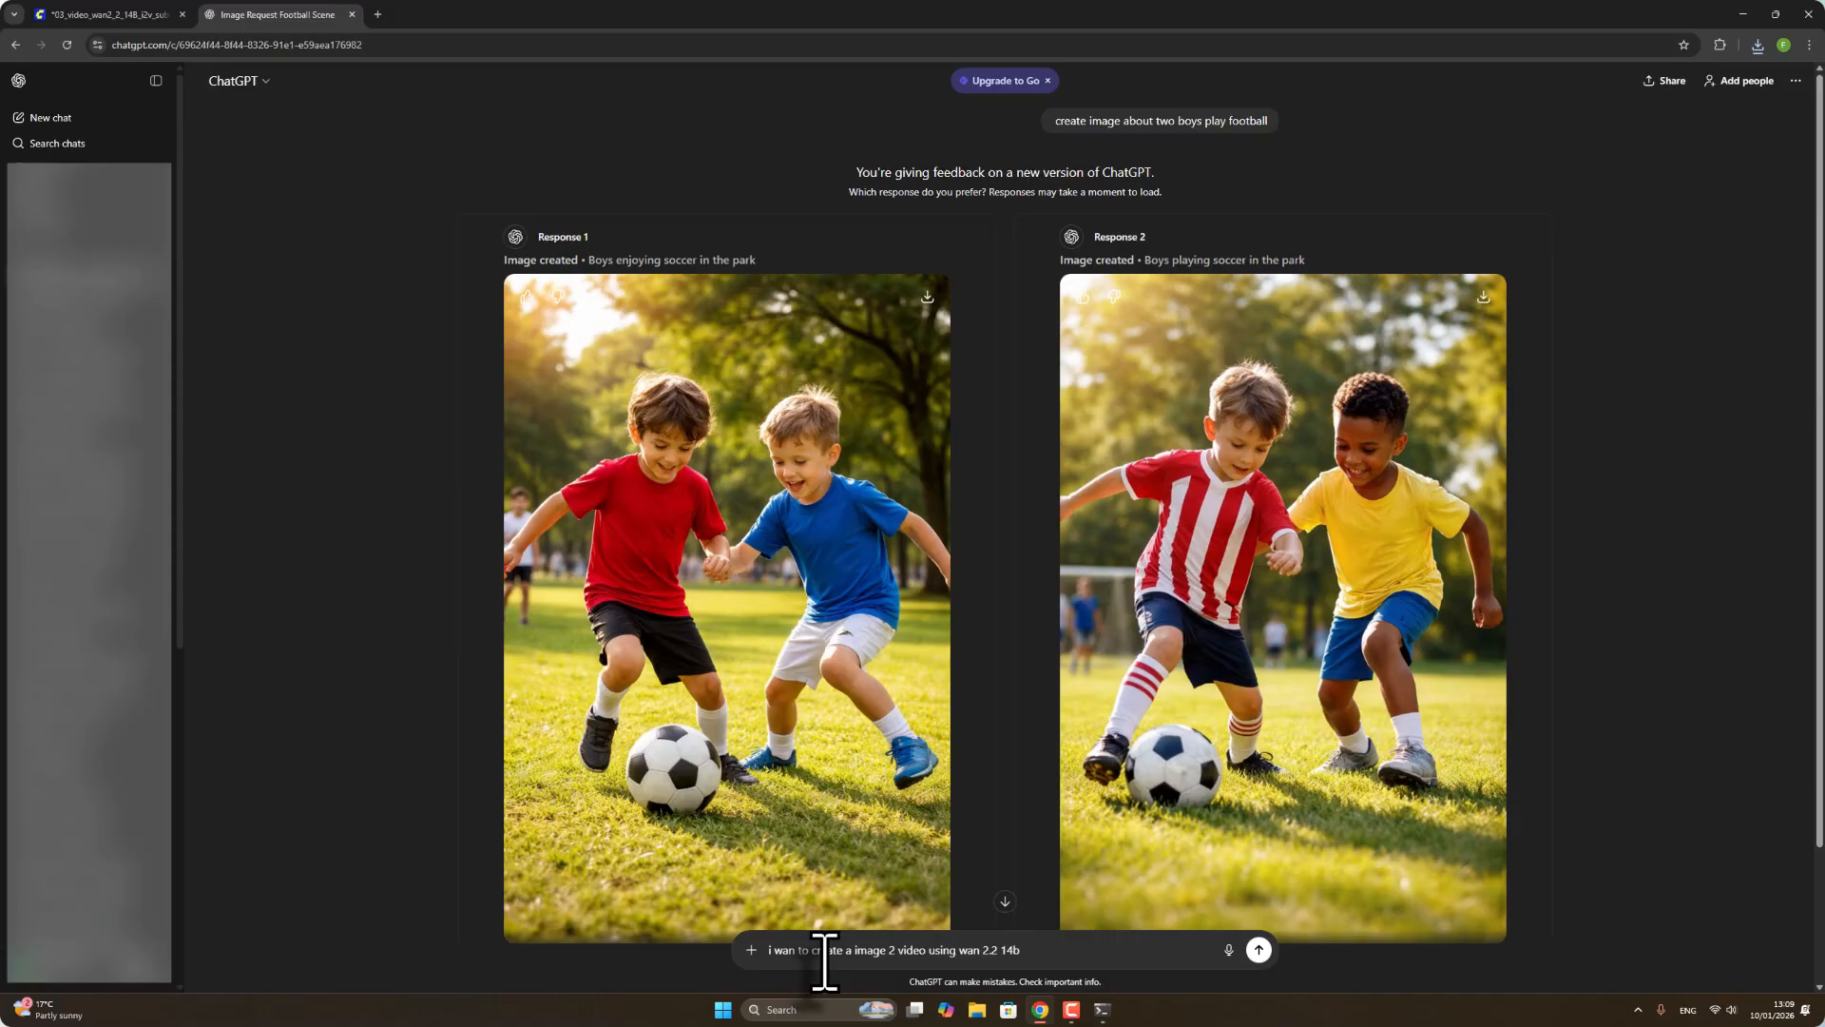
{"action": "type", "text": "give me a prompt"}
{"action": "left_click", "coordinate": [1258, 949]}
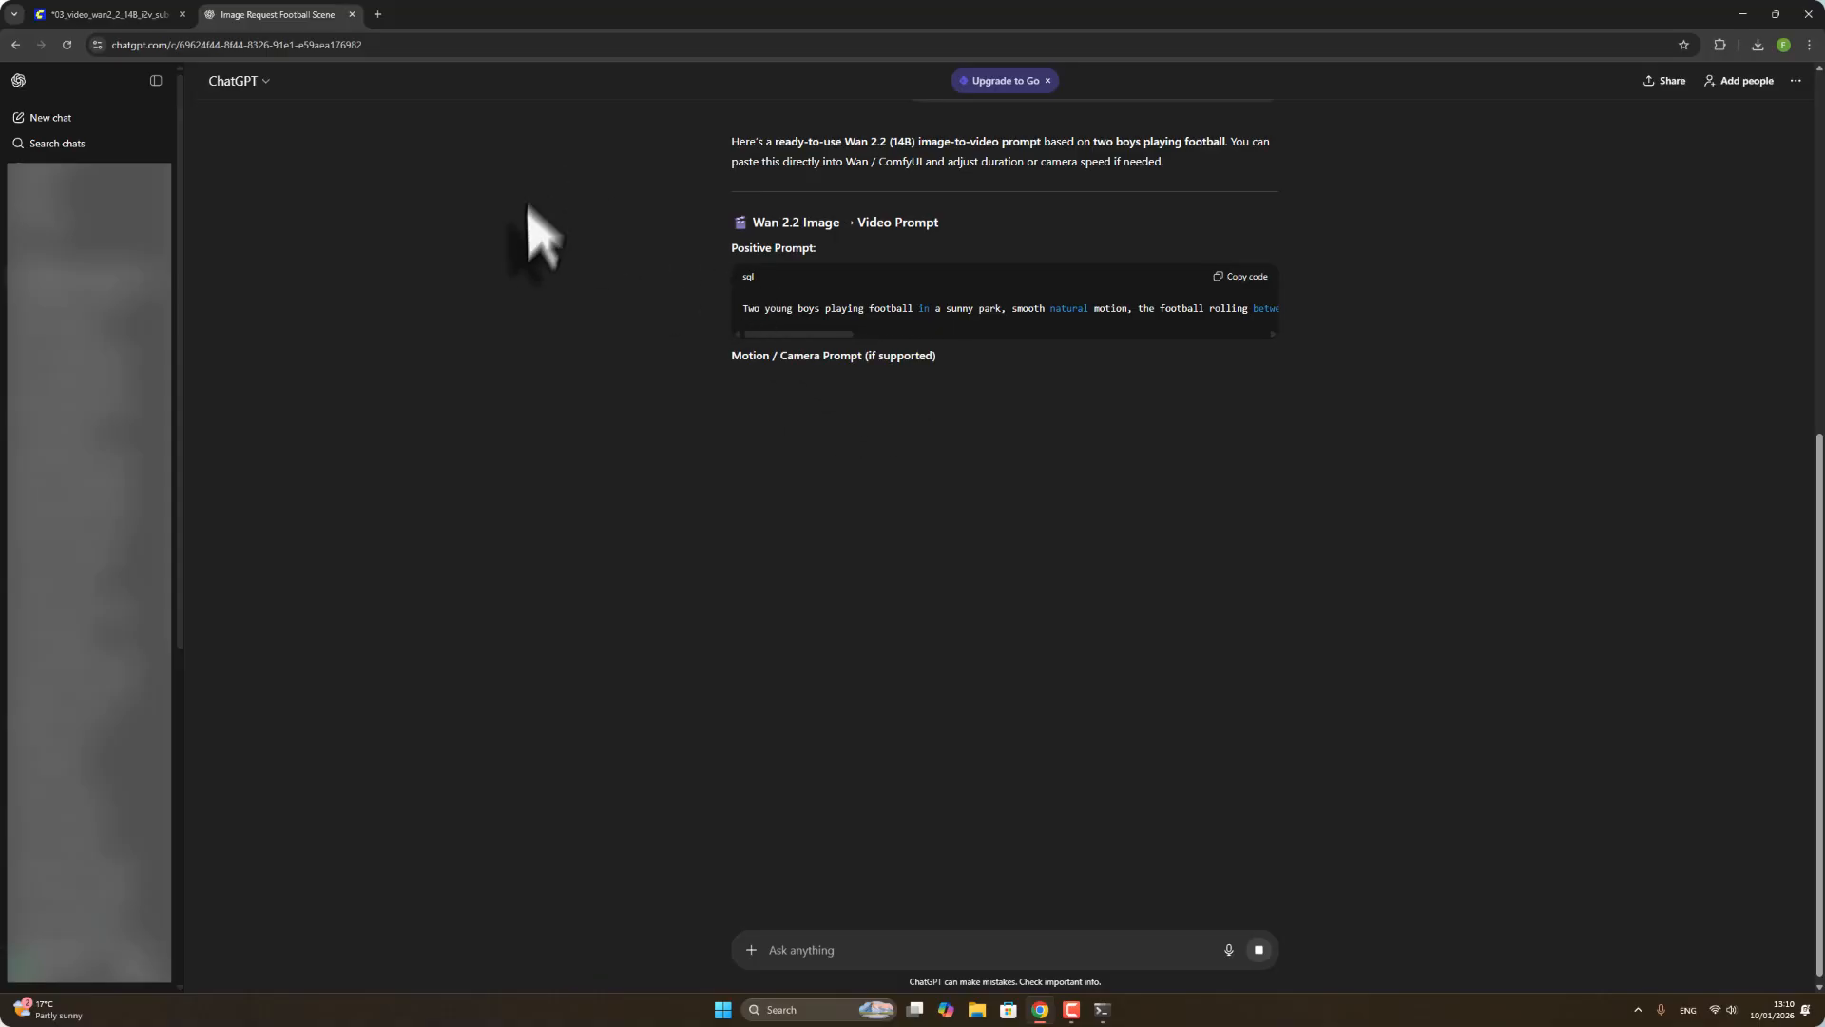
Copy ChatGPT's positive prompt and replace the prompt text in ComfyUI's Wan2.2 Image to Video node with it.
{"action": "left_click", "coordinate": [1246, 277]}
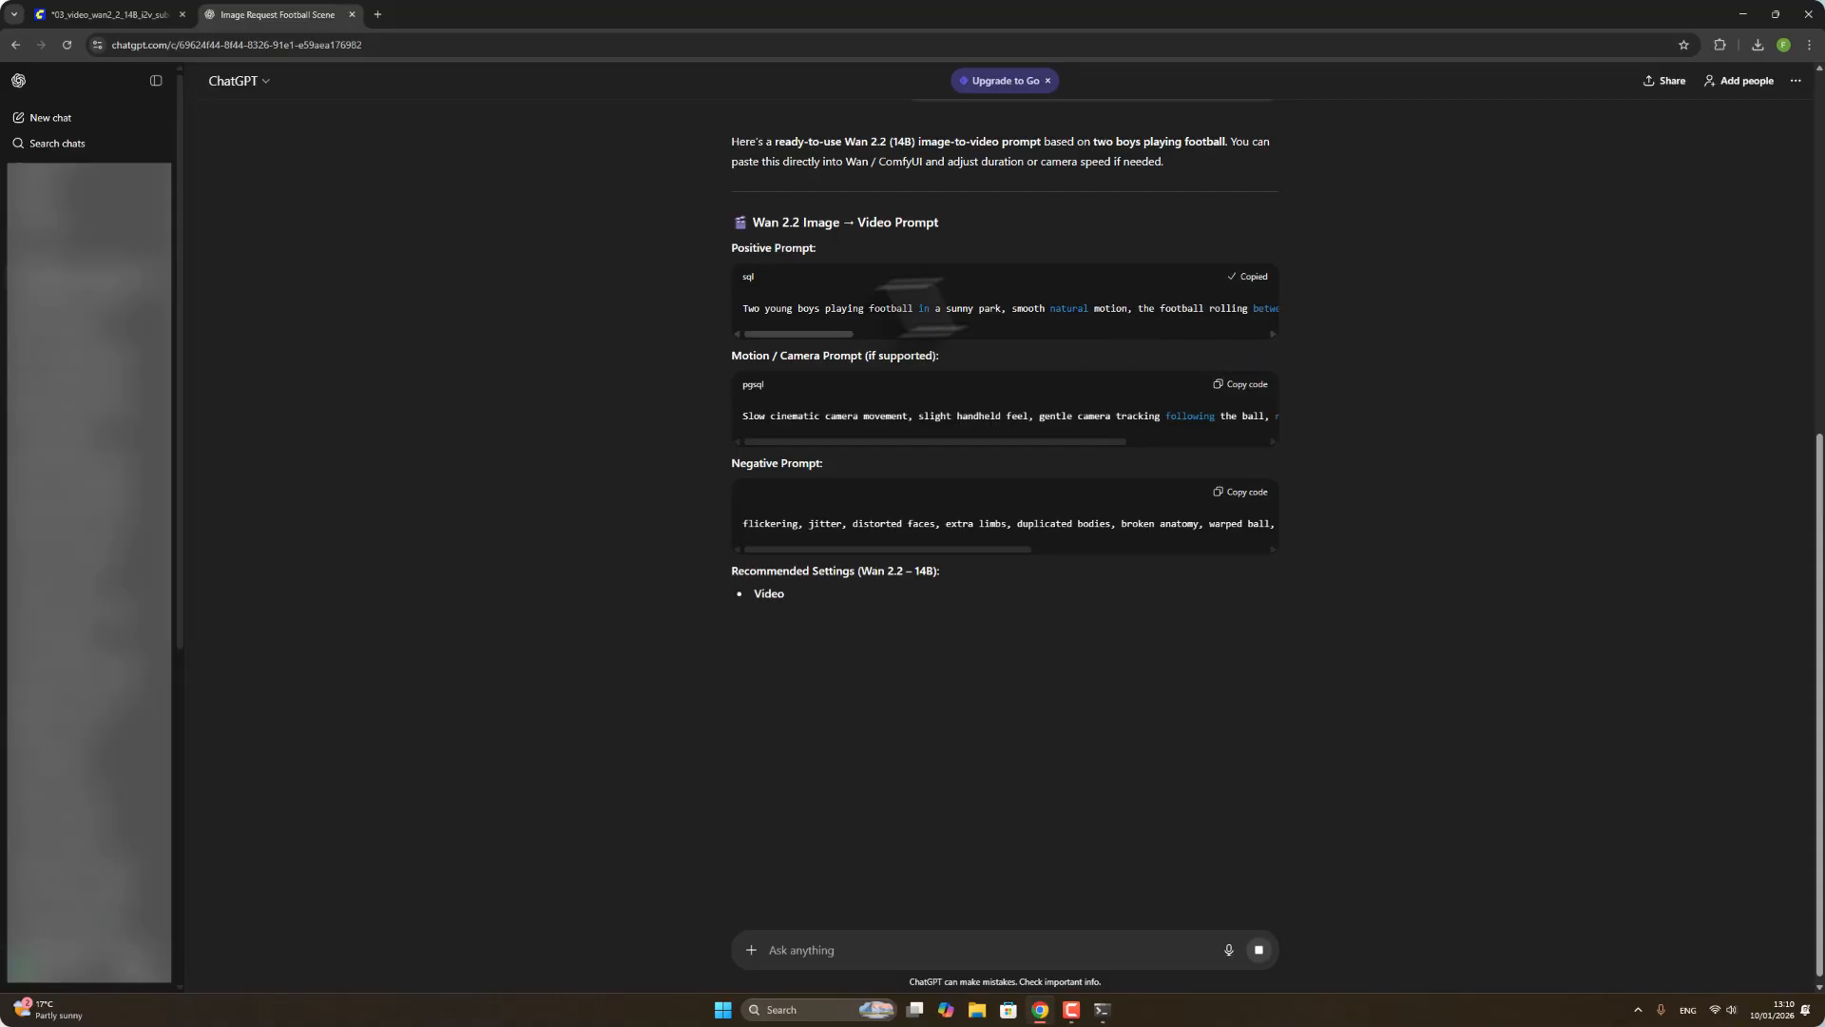
{"action": "left_click", "coordinate": [106, 14]}
{"action": "triple_click", "coordinate": [1004, 392]}
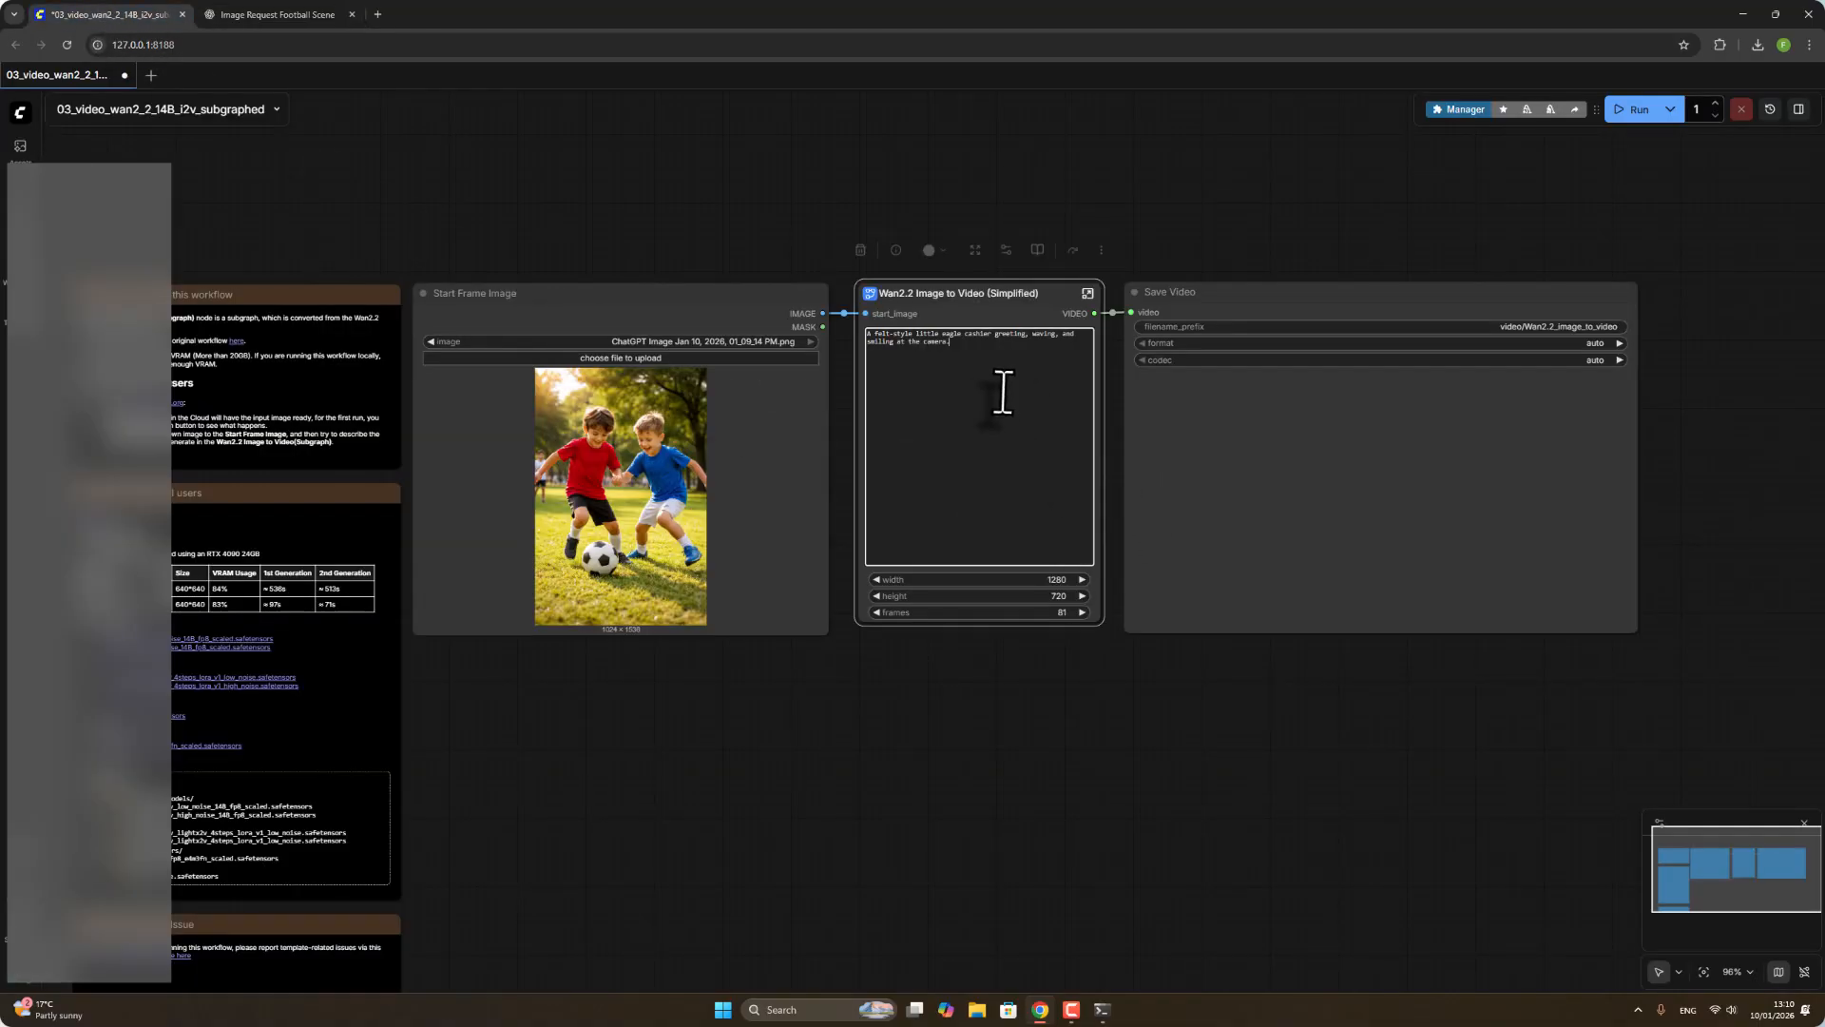
{"action": "right_click", "coordinate": [1004, 392]}
{"action": "left_click", "coordinate": [1049, 484]}
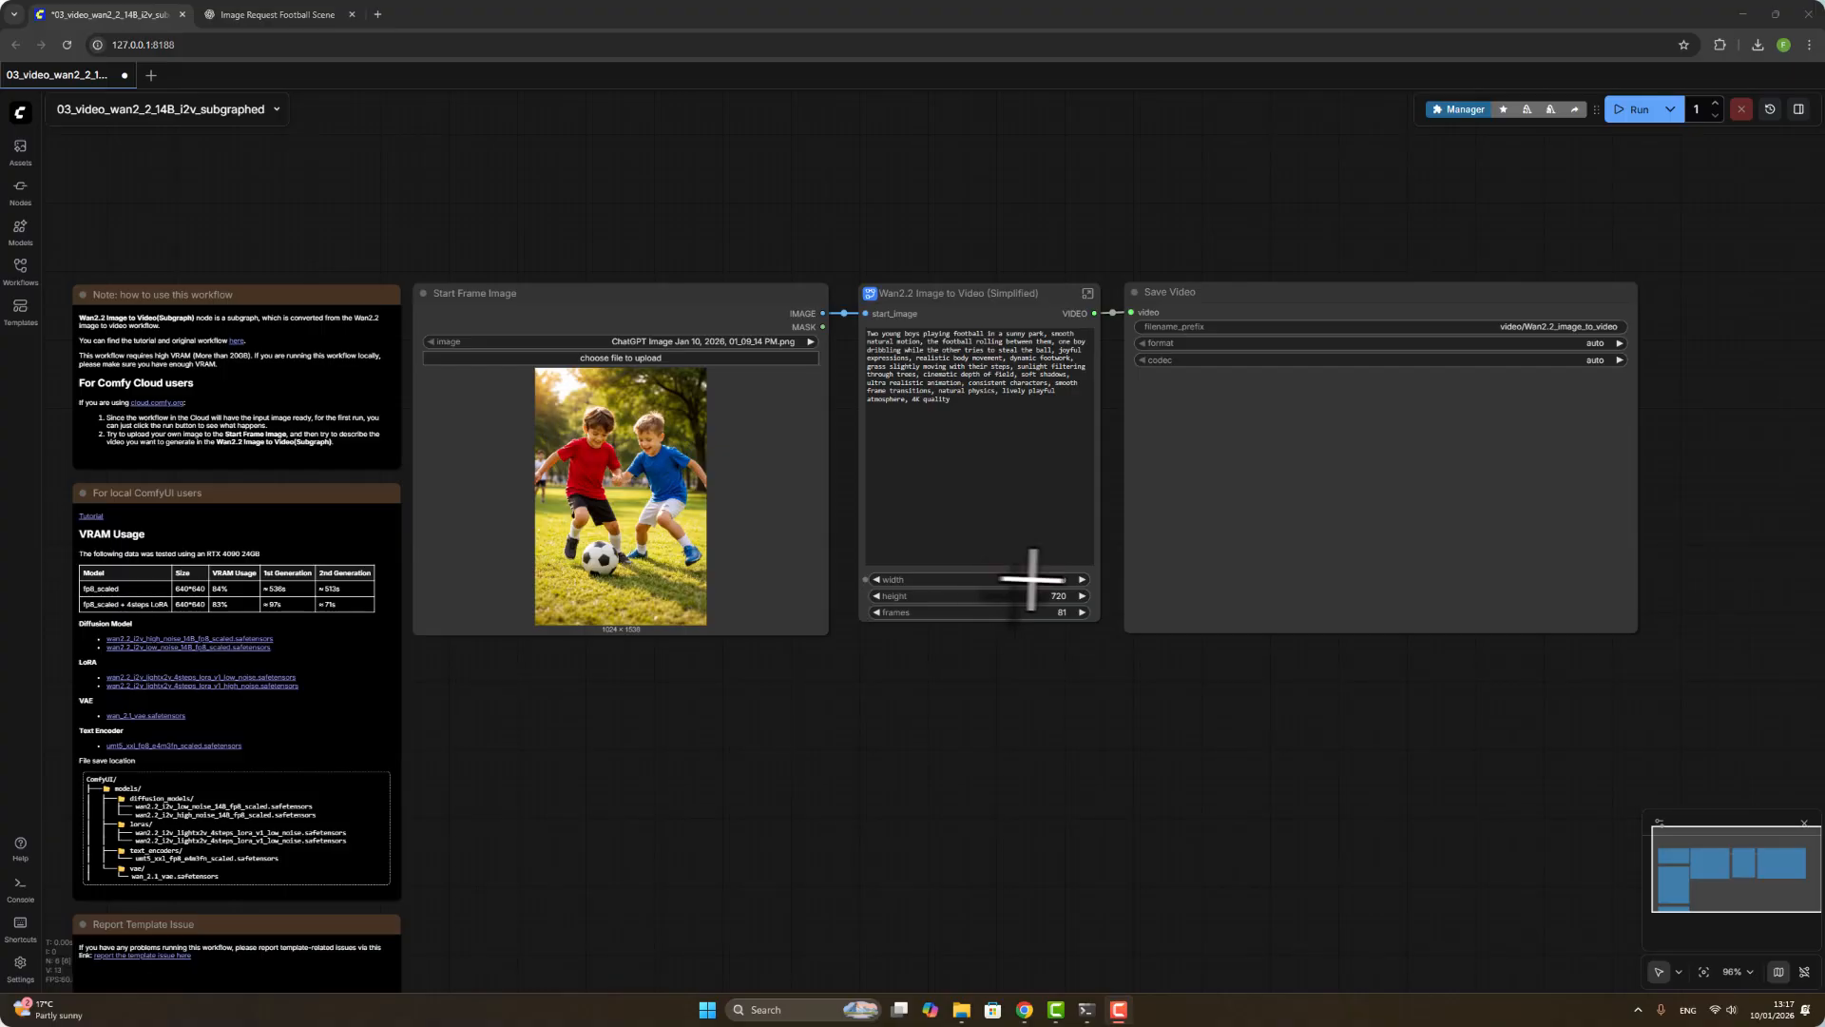
Set both the width and the height of the Wan2.2 Image to Video node to 512.
{"action": "left_click", "coordinate": [1032, 579]}
{"action": "double_click", "coordinate": [1097, 575]}
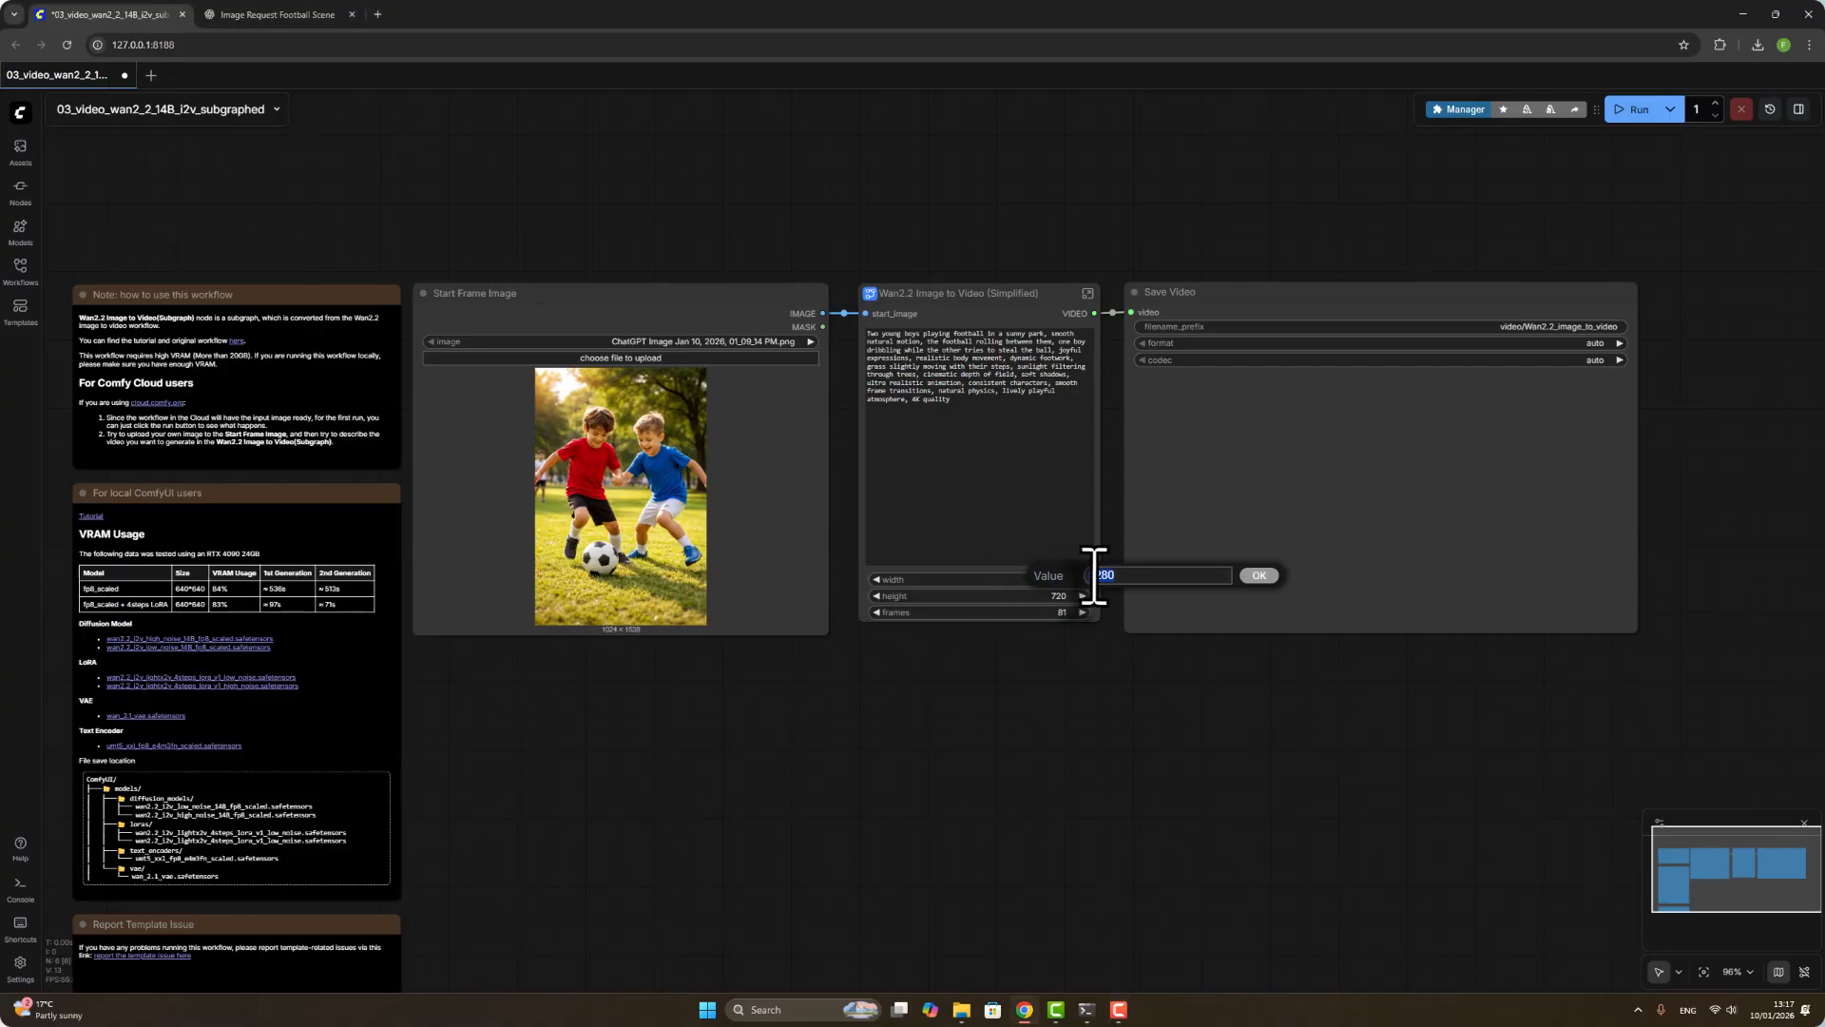
{"action": "type", "text": "51"}
{"action": "left_click", "coordinate": [1257, 575]}
{"action": "left_click", "coordinate": [1053, 595]}
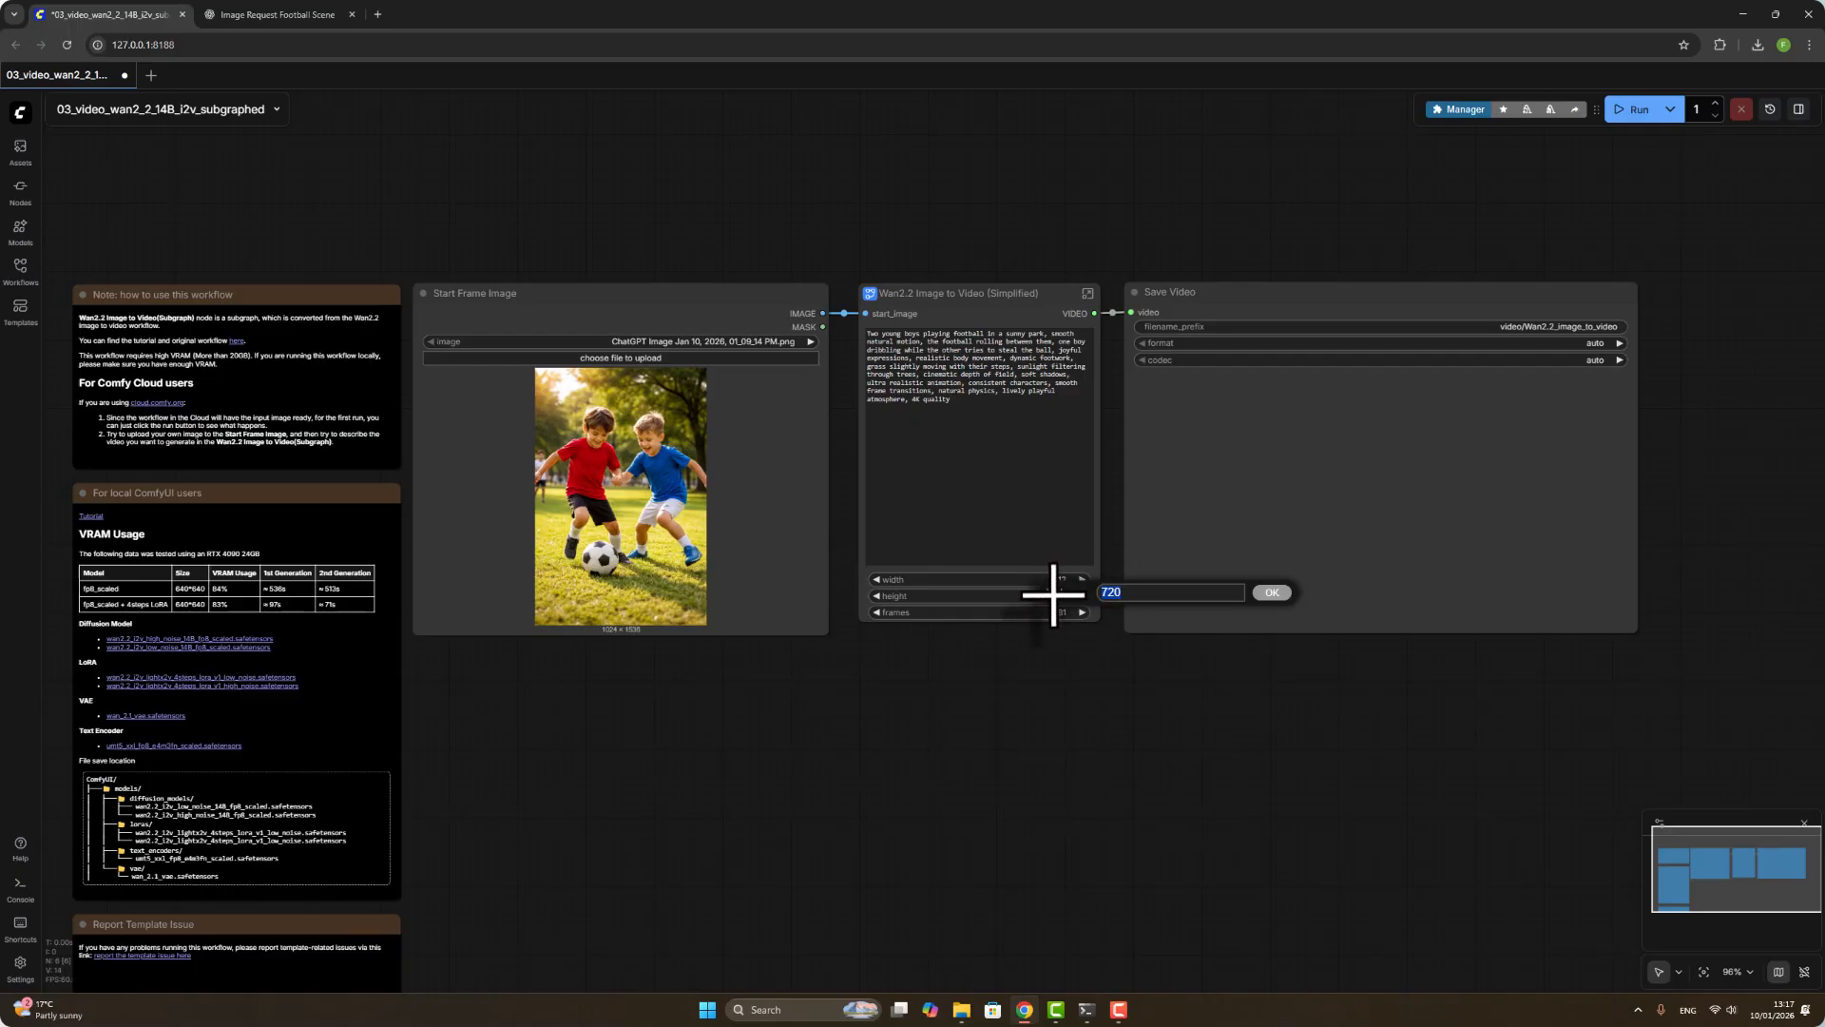
{"action": "type", "text": "512"}
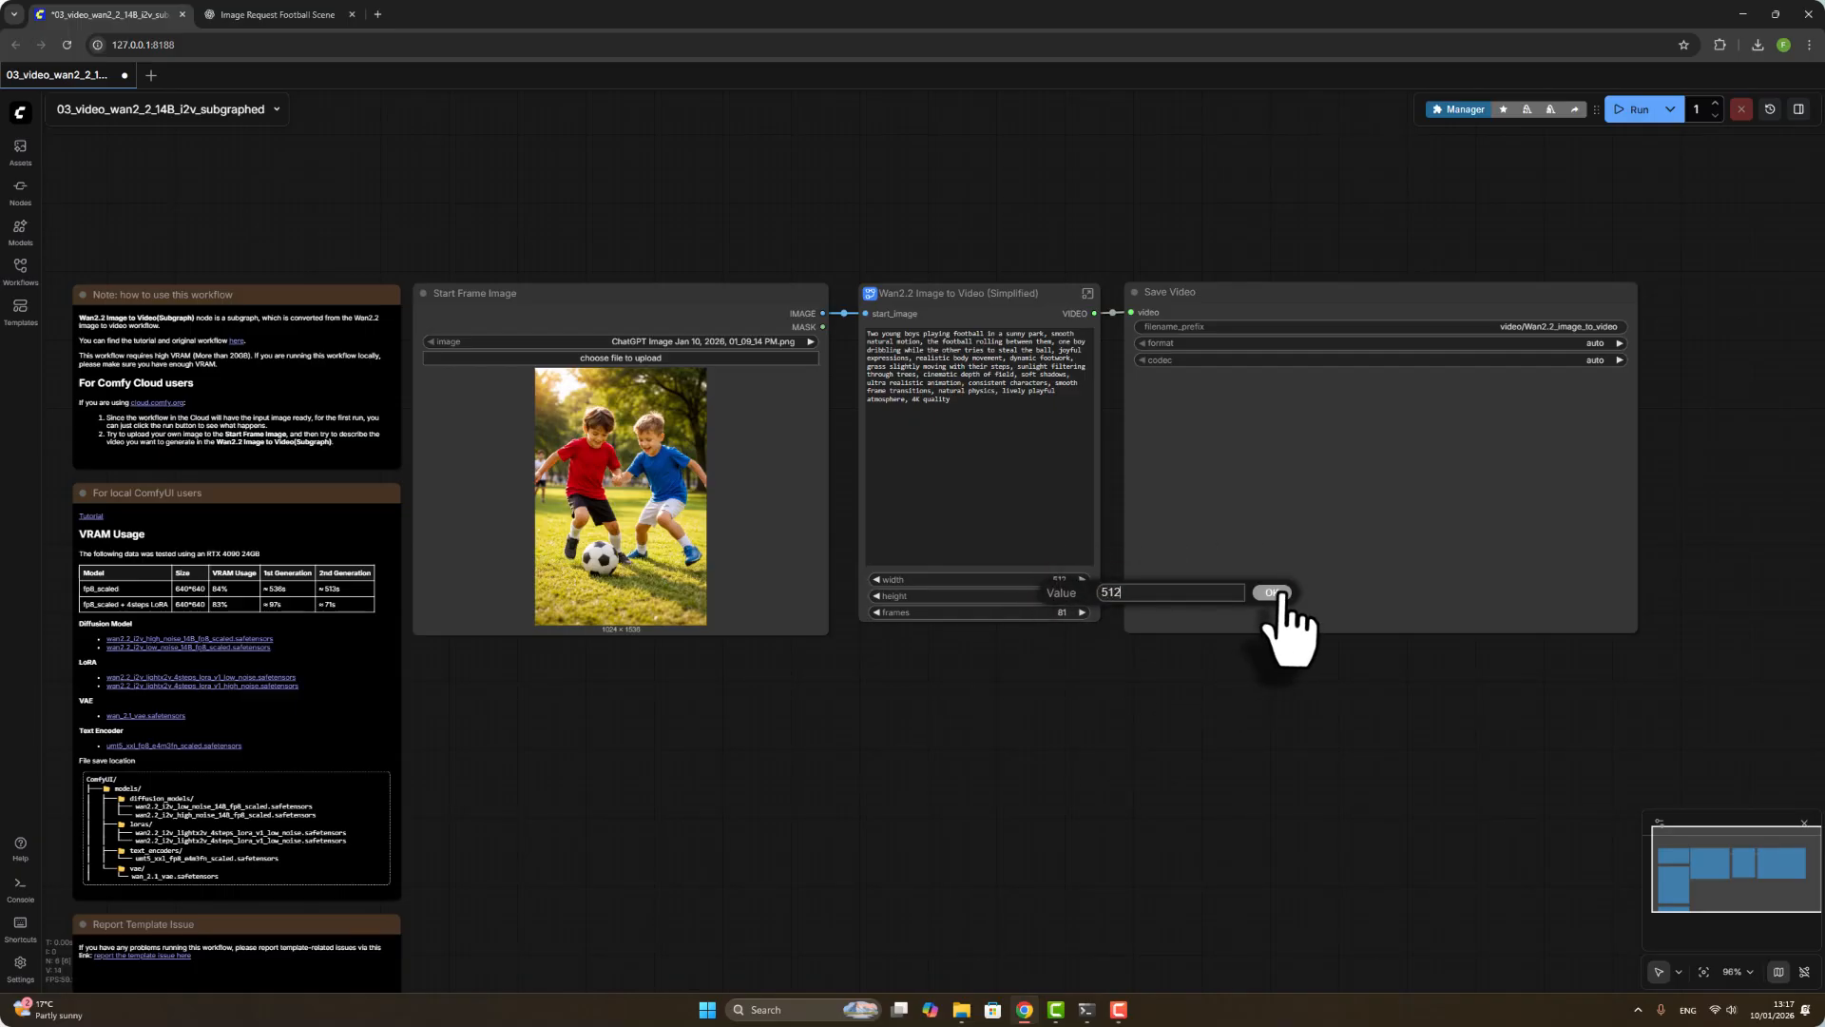
{"action": "left_click", "coordinate": [1272, 592]}
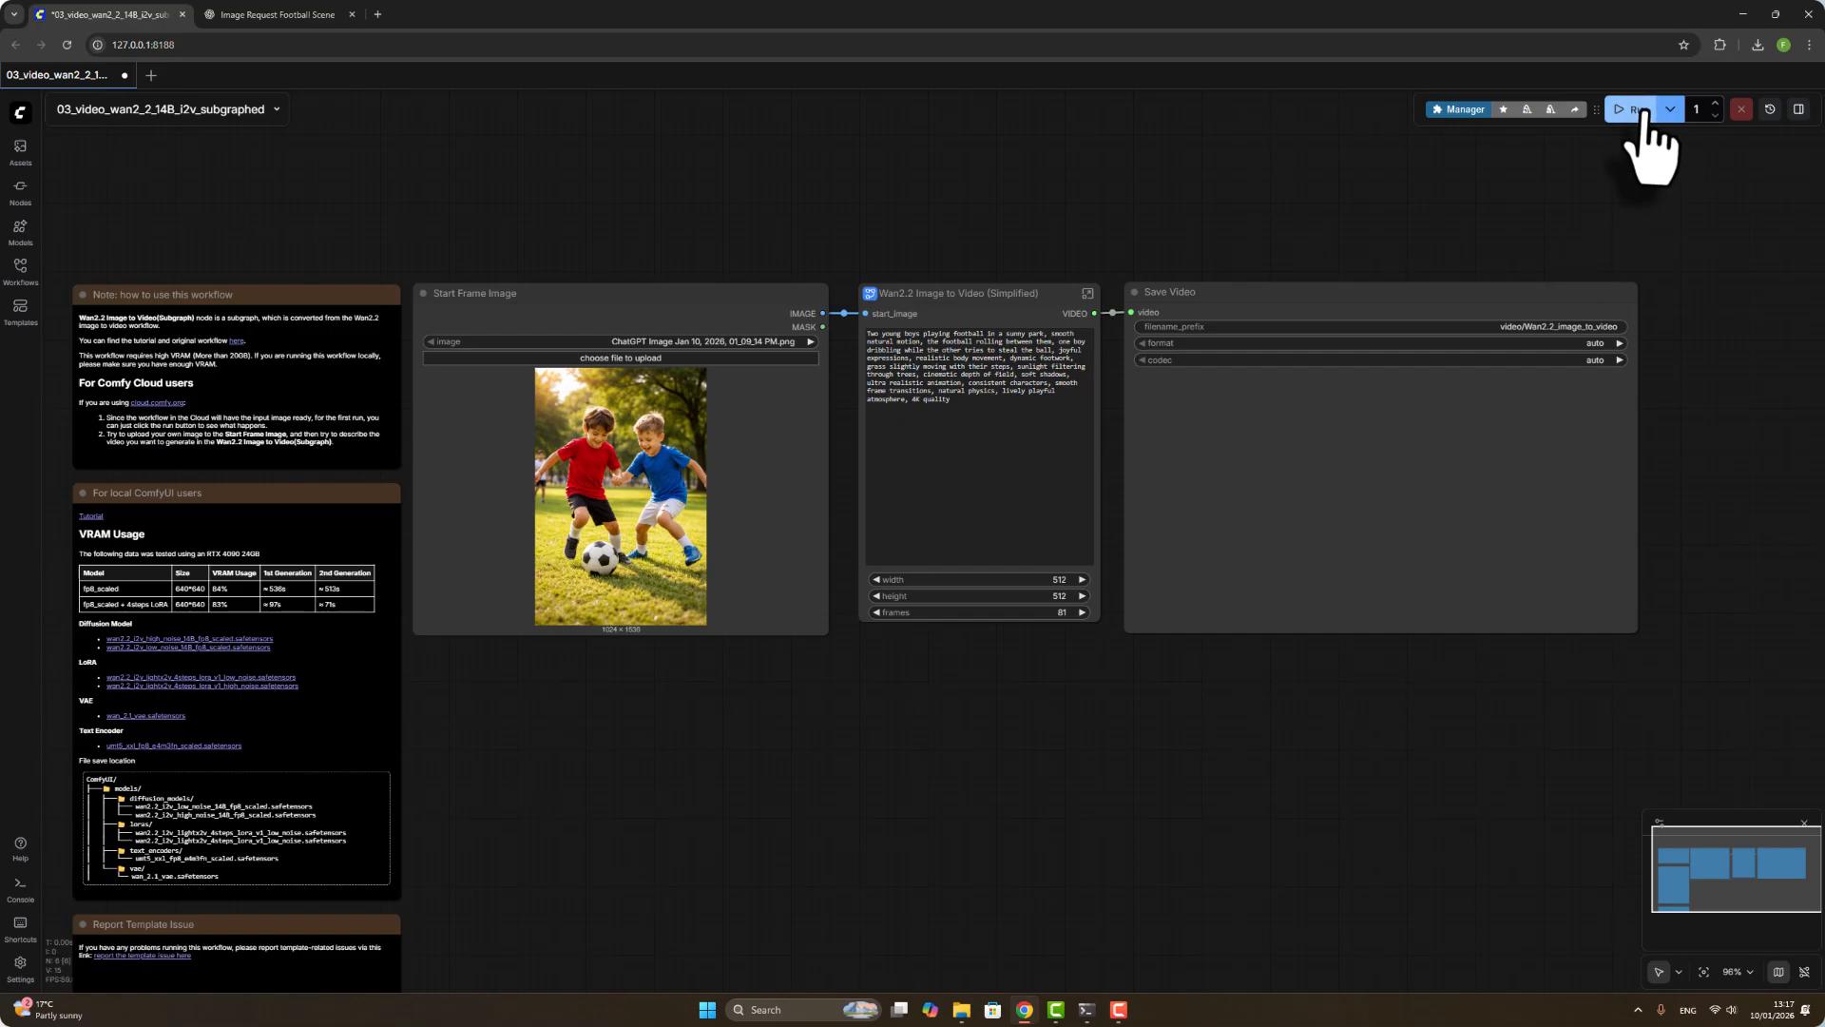
Run the workflow and play the generated video in the Save Video node.
{"action": "left_click", "coordinate": [1637, 110]}
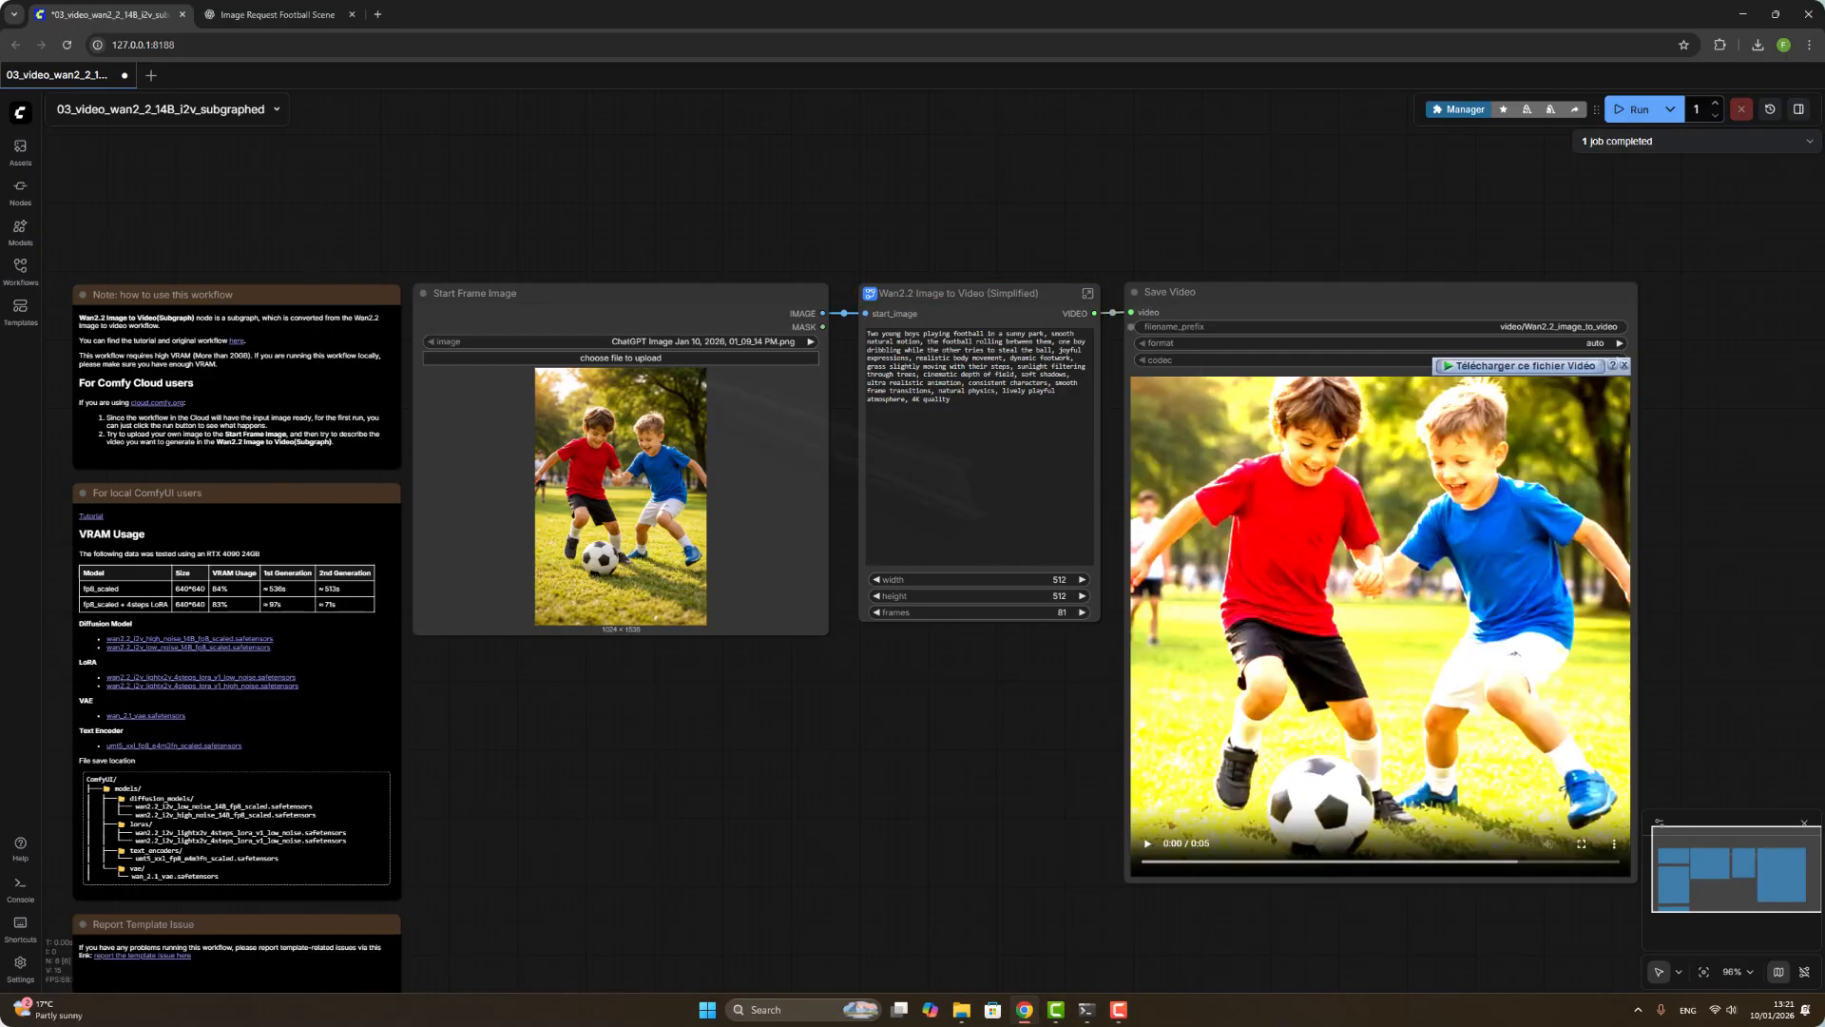
{"action": "left_click", "coordinate": [1144, 846]}
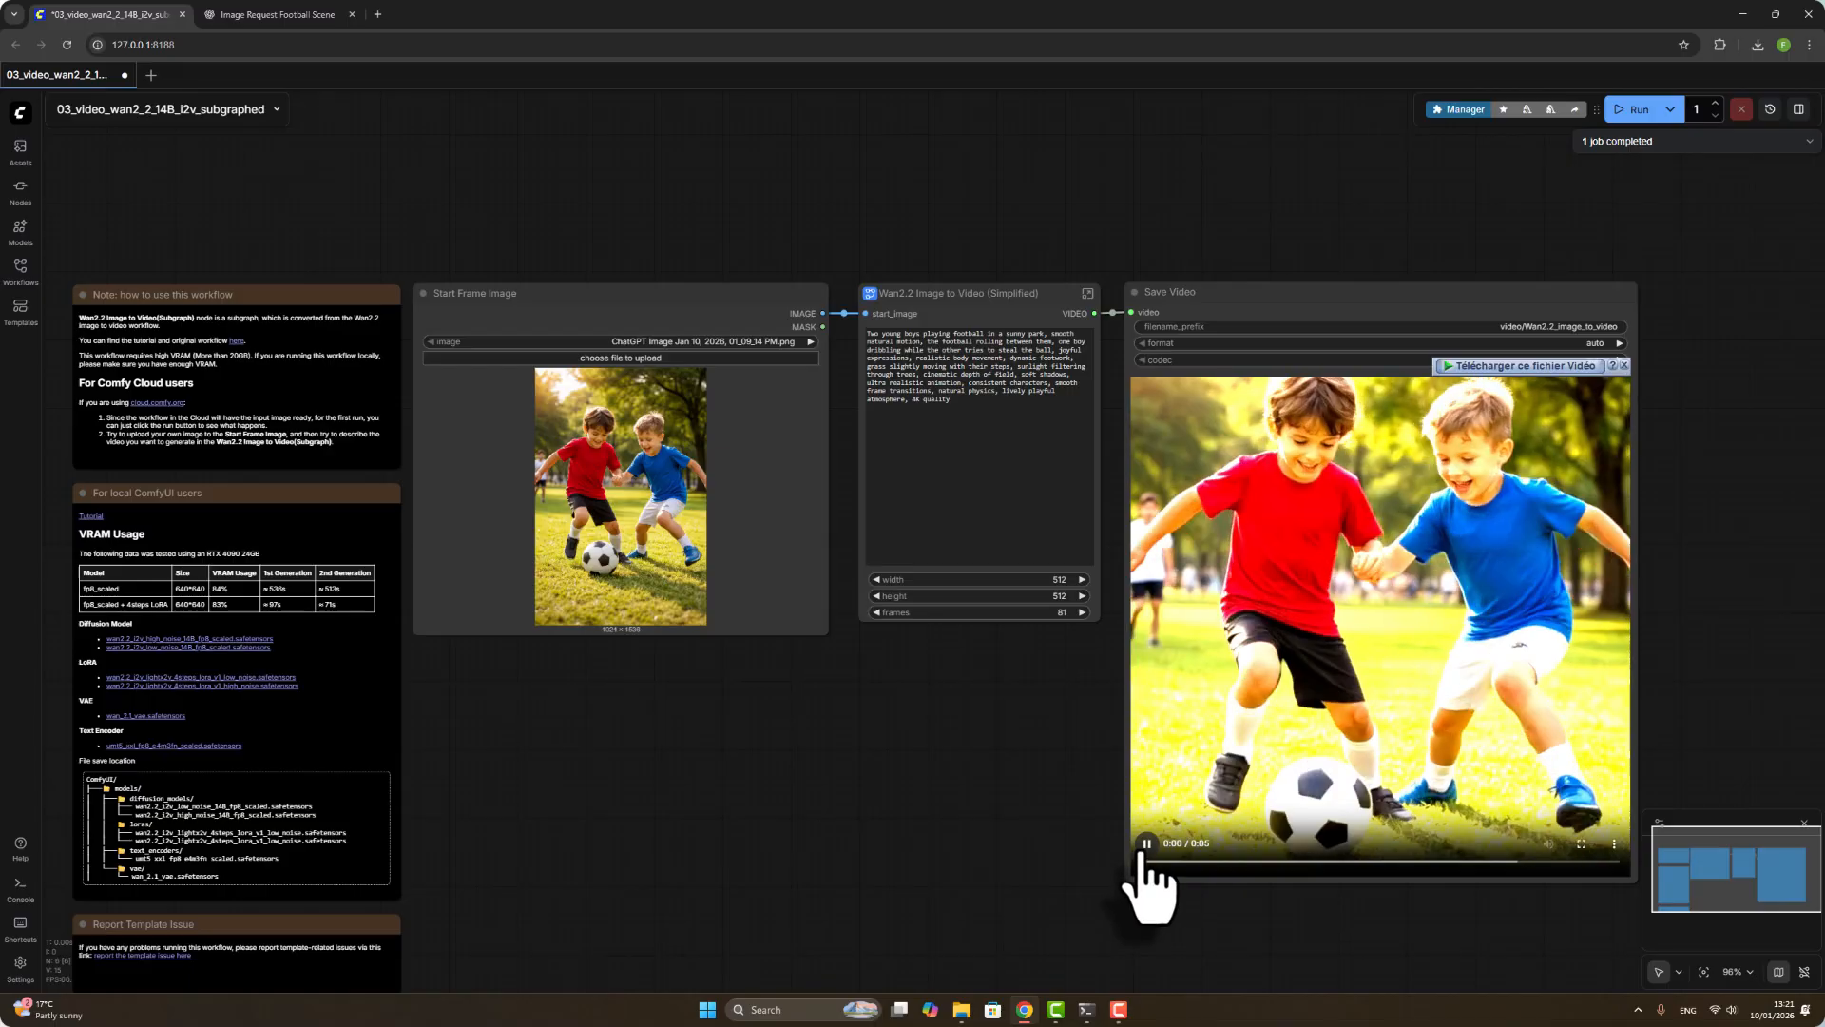